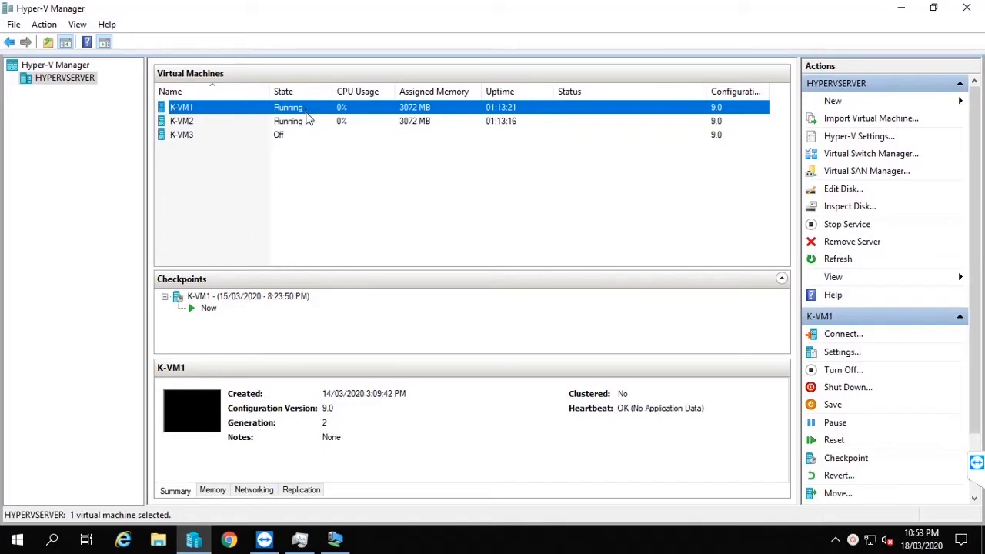
# Step: Connect to the K-VM1 virtual machine and show its connection window full screen
pyautogui.doubleClick(321, 110)
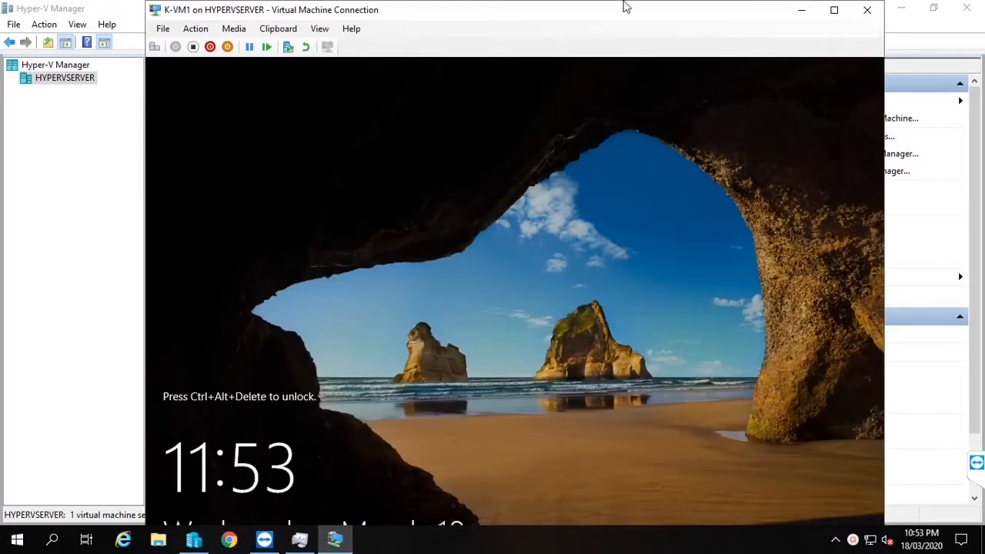
pyautogui.click(834, 10)
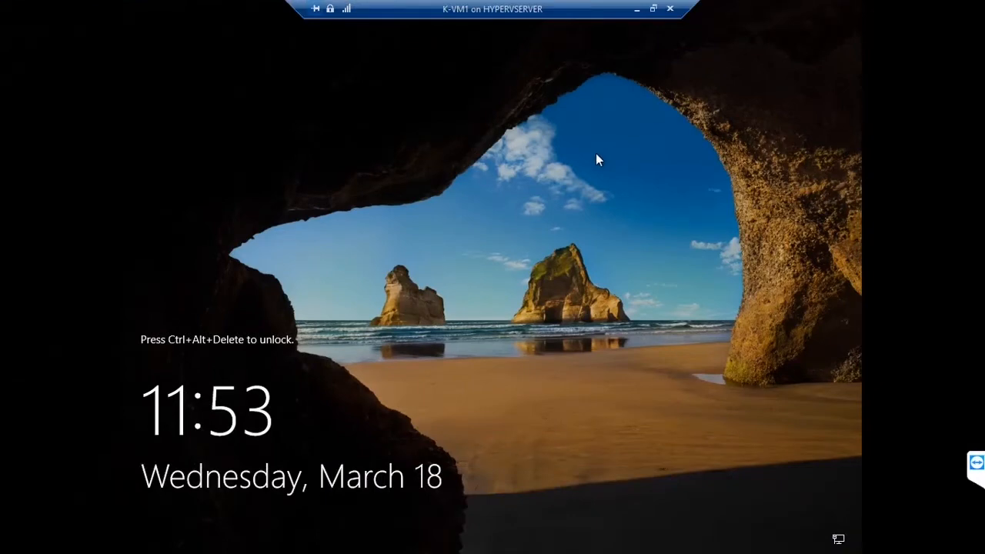
# Step: Unlock K-VM1 with Ctrl+Alt+Delete and sign in with the domain administrator's password
pyautogui.hotkey('ctrl', 'alt', 'End')
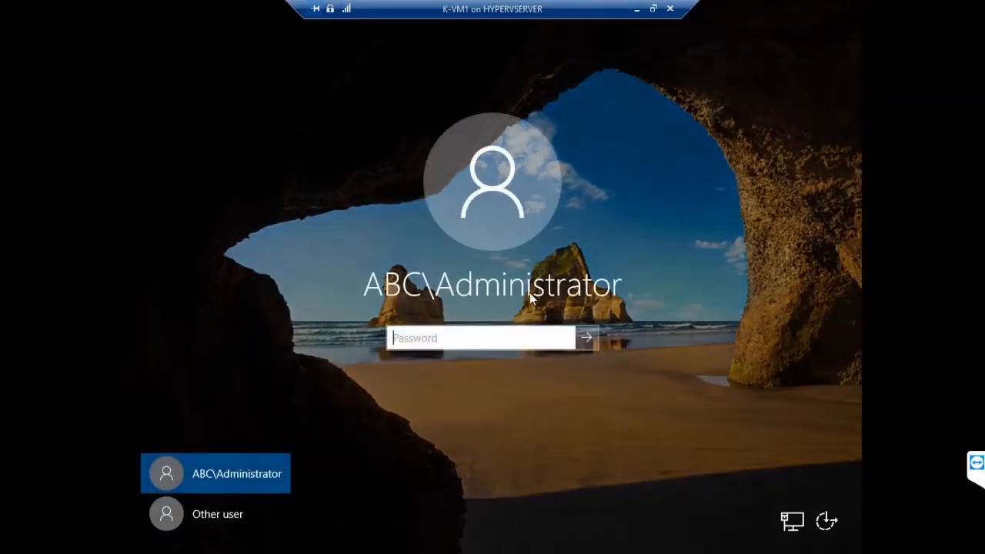
pyautogui.write('*********')
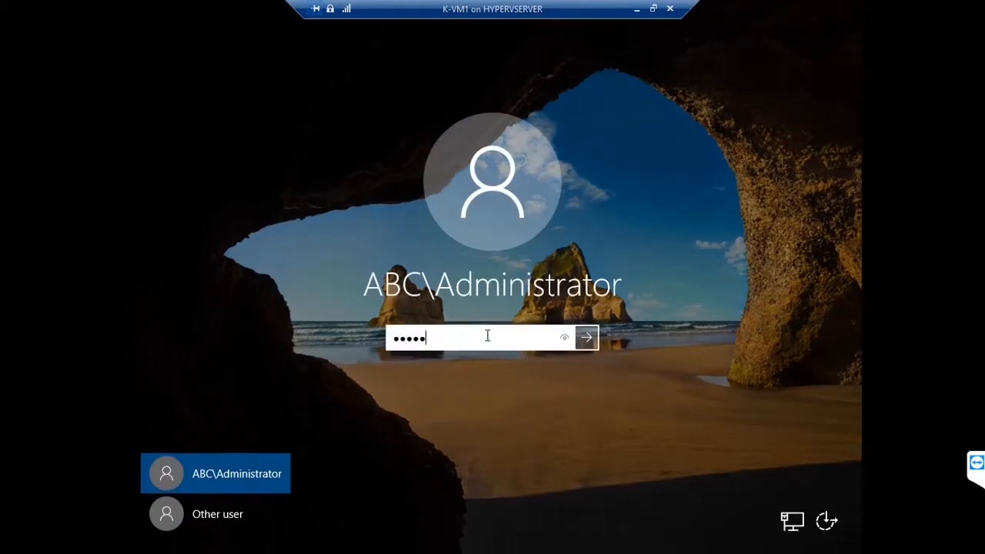
pyautogui.press('Return')
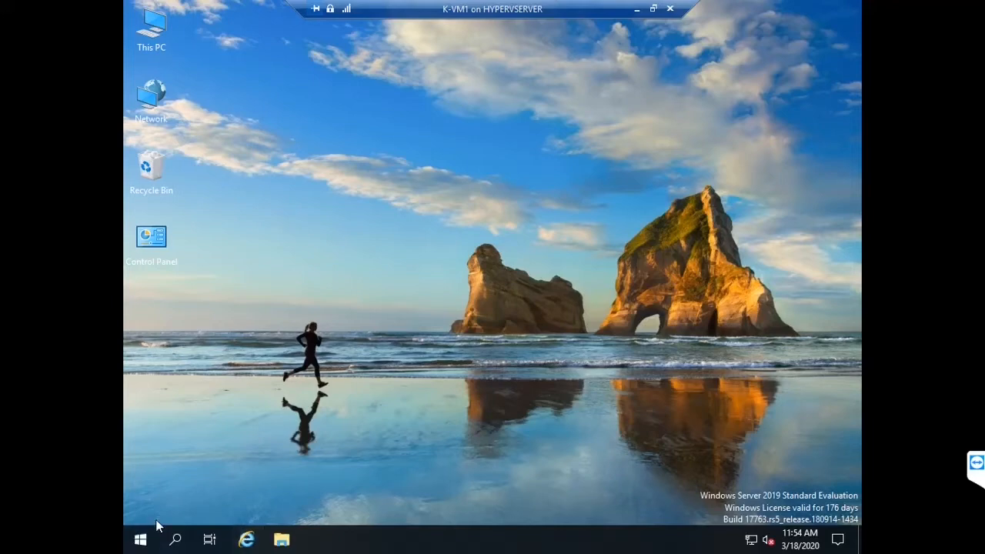
# Step: Launch Server Manager and open Active Directory Users and Computers from its Tools menu
pyautogui.click(139, 541)
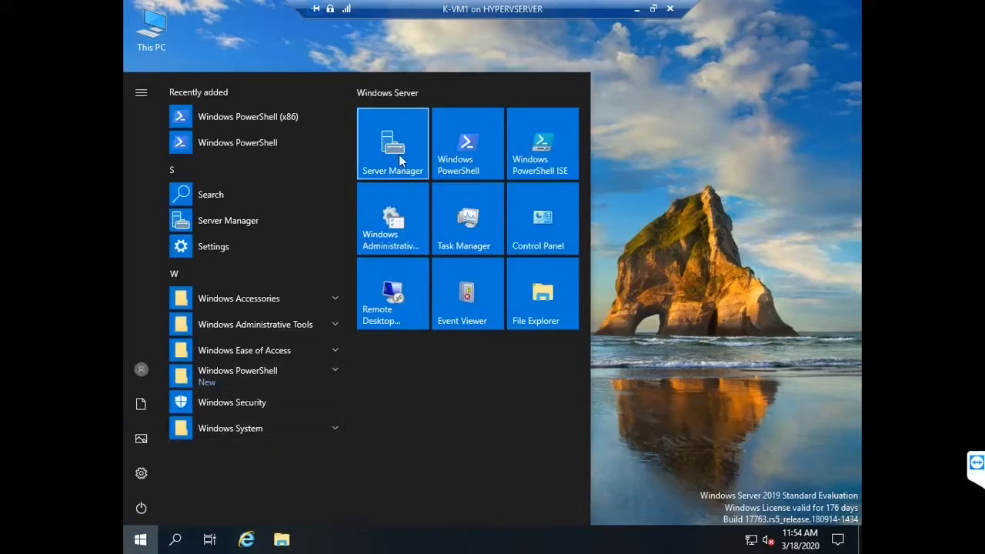
pyautogui.click(575, 169)
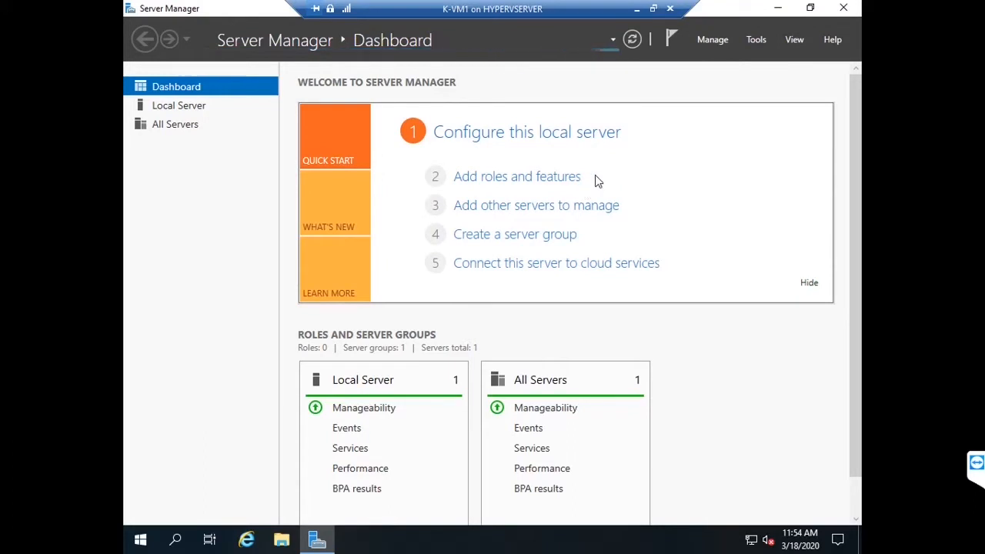
pyautogui.click(745, 46)
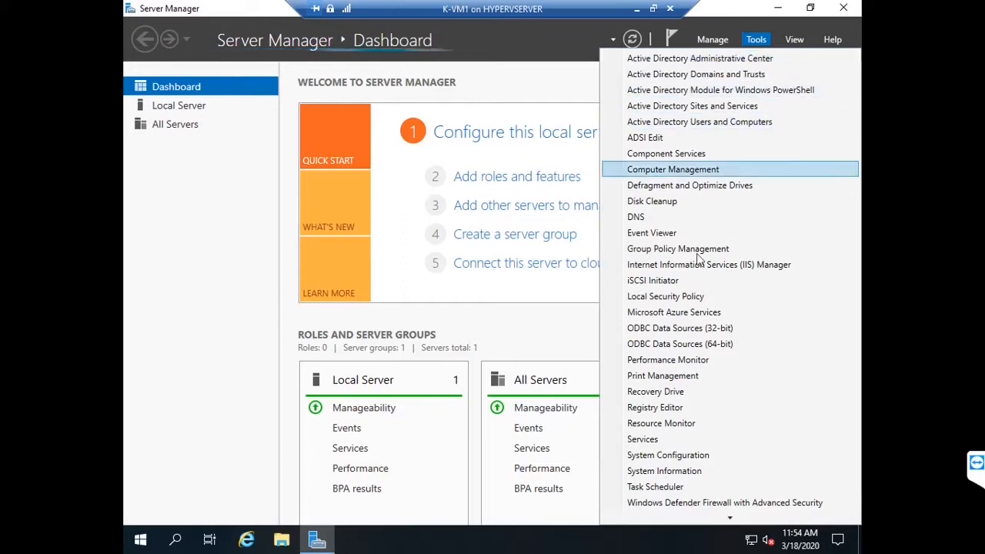
pyautogui.click(723, 124)
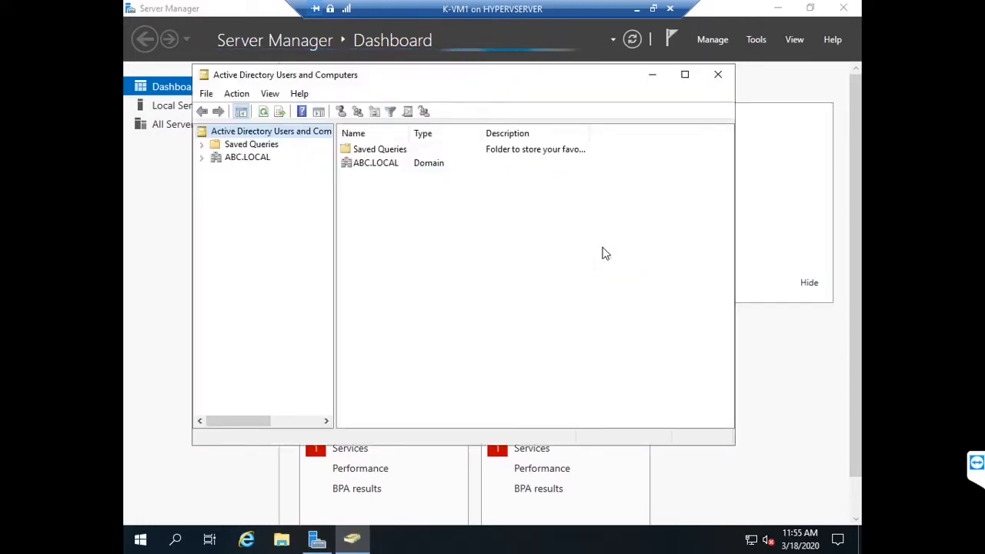
# Step: Maximize the console, expand ABC.LOCAL and display the Users container
pyautogui.click(685, 77)
pyautogui.click(178, 89)
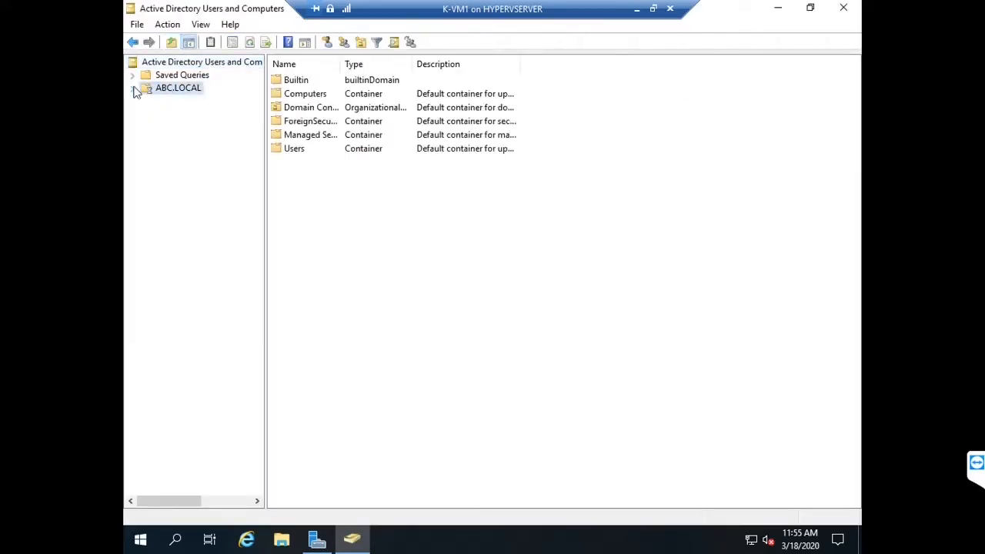
pyautogui.click(134, 89)
pyautogui.click(179, 166)
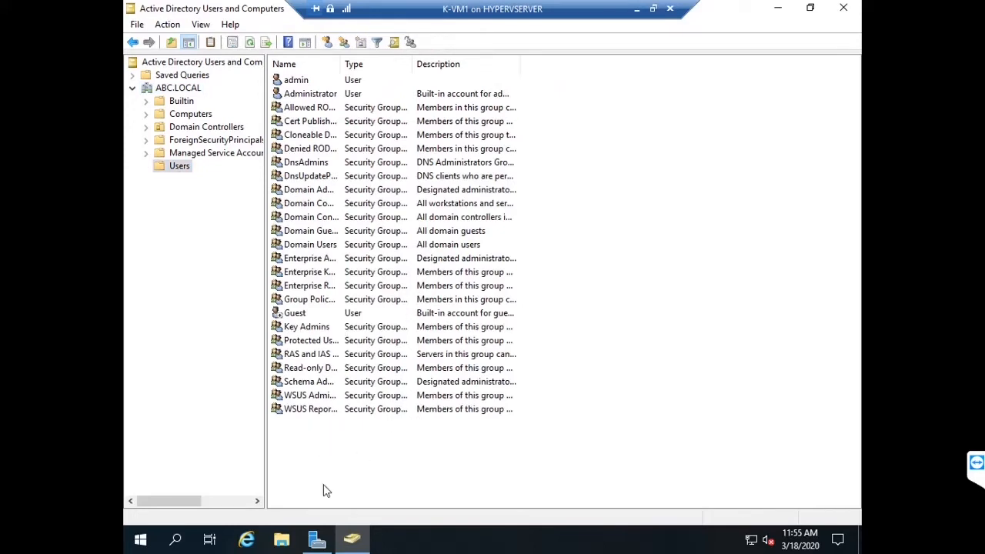
# Step: Start the New User wizard from the Users list's context menu
pyautogui.rightClick(348, 453)
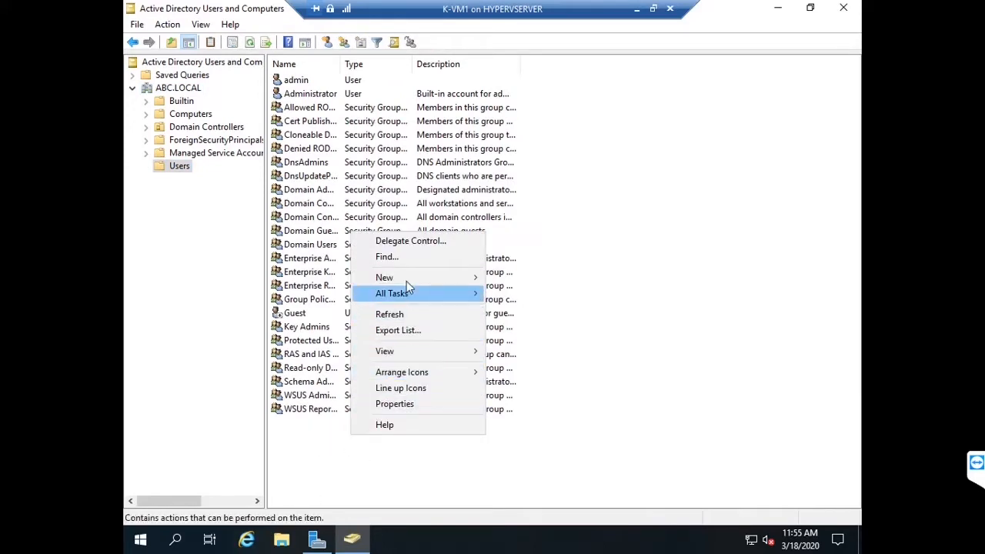
pyautogui.moveTo(419, 277)
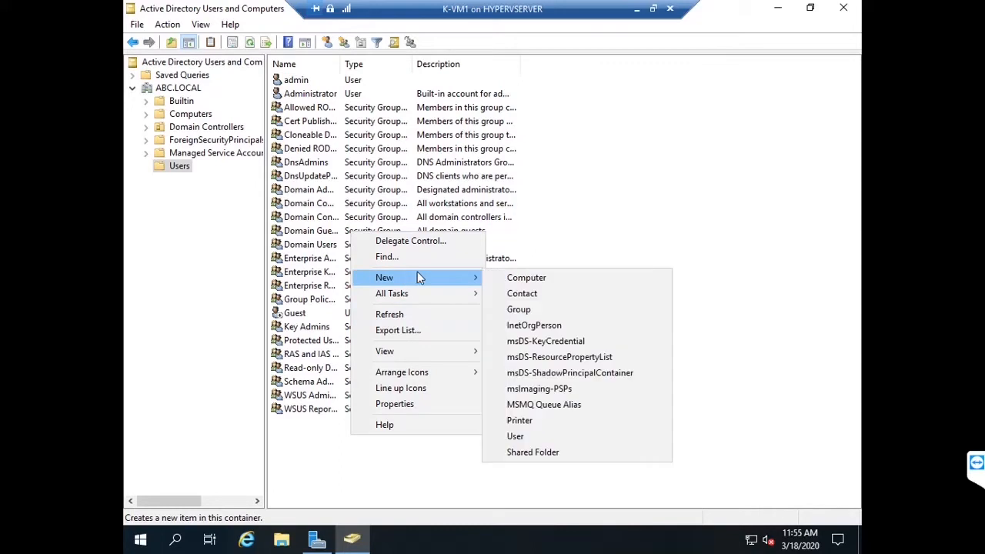
pyautogui.click(508, 435)
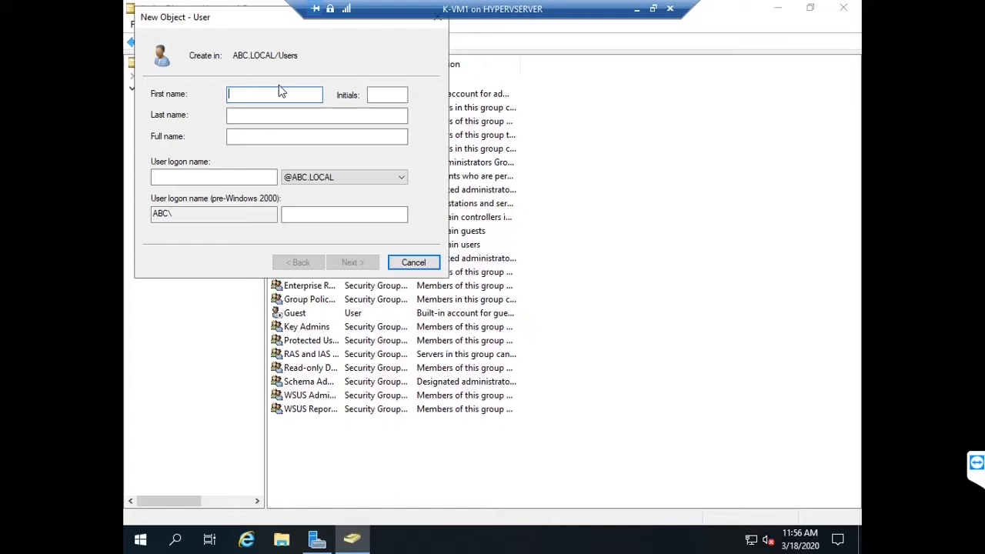
# Step: Create user 'david' (first and logon name david) with a password changed at next logon
pyautogui.write('david')
pyautogui.press('Tab')
pyautogui.press('Tab')
pyautogui.press('Tab')
pyautogui.press('Tab')
pyautogui.press('Tab')
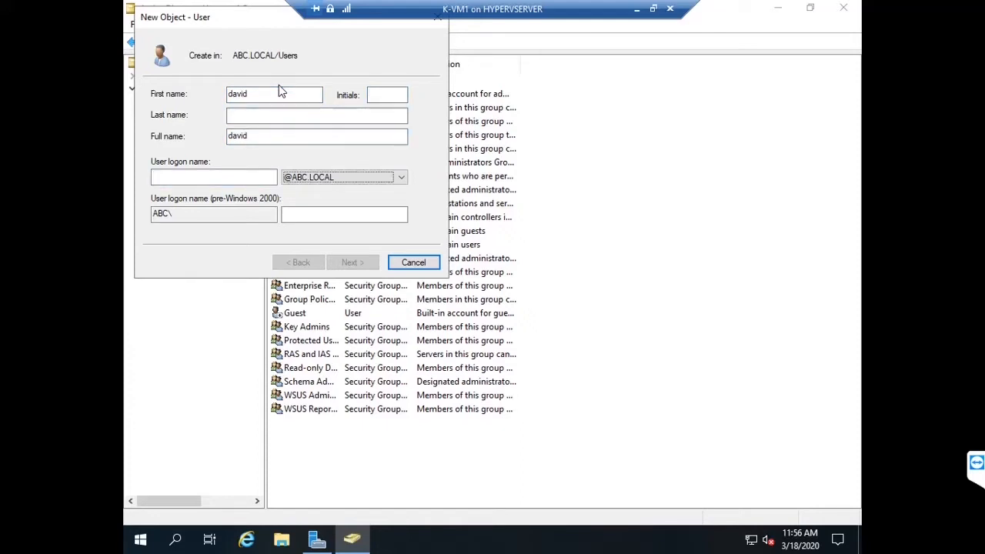
pyautogui.click(240, 176)
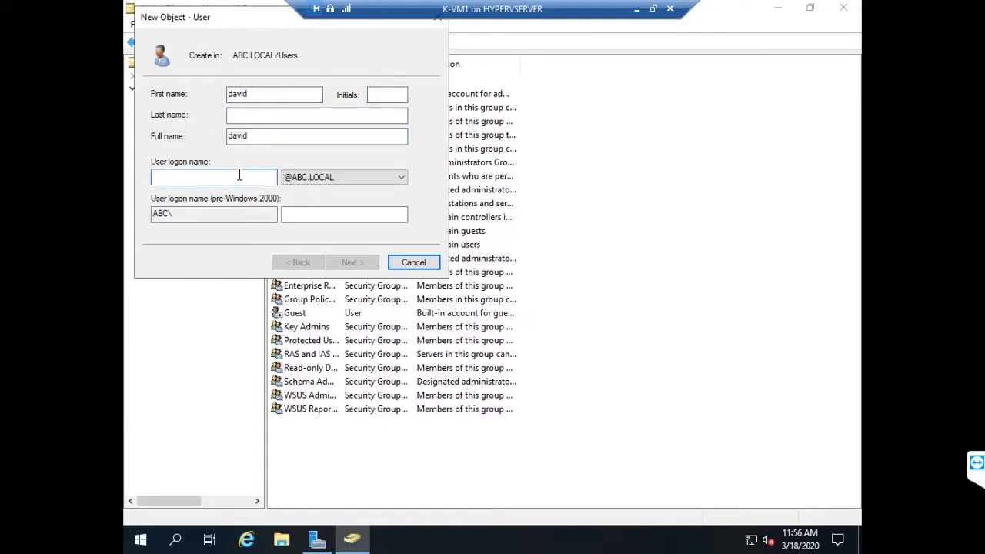
pyautogui.write('david')
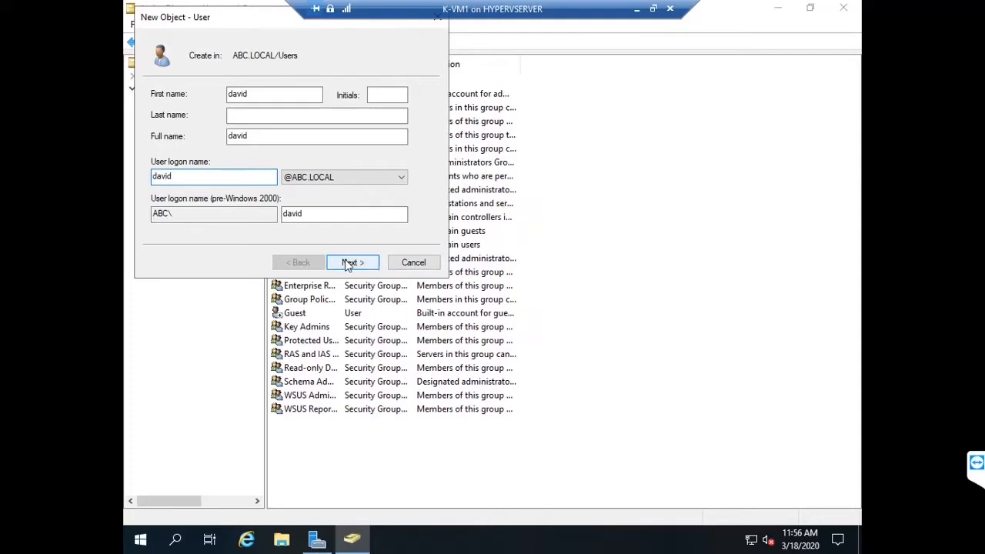
pyautogui.click(348, 263)
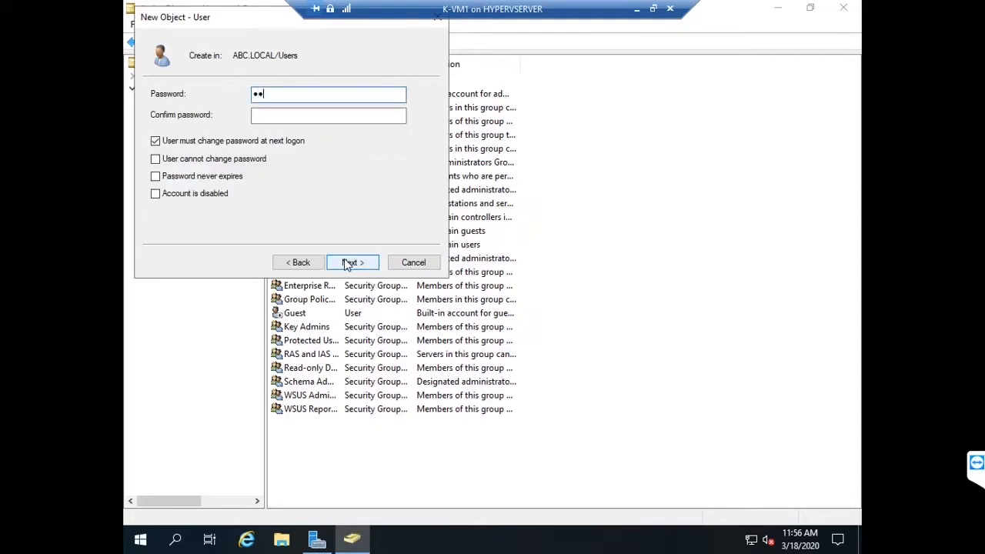
pyautogui.press('Tab')
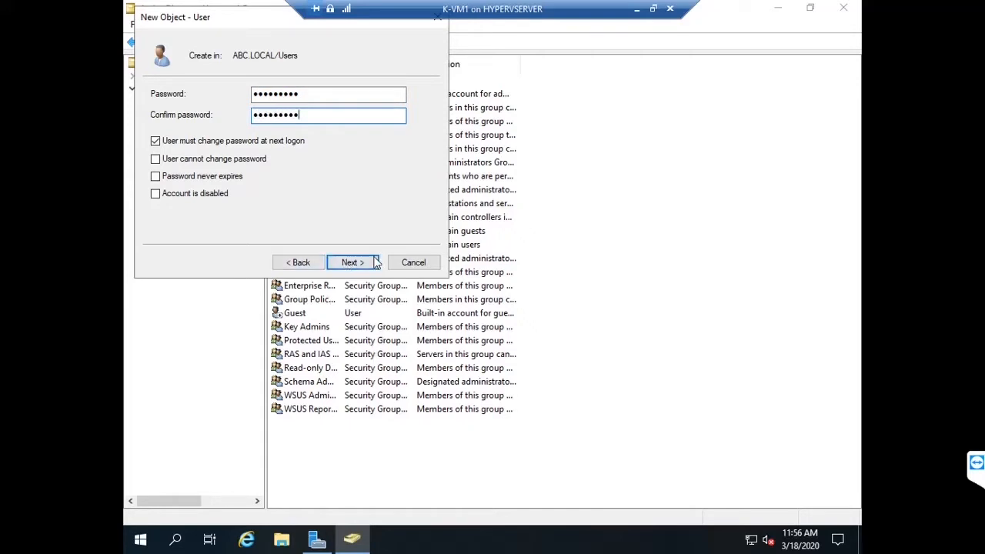
pyautogui.click(352, 262)
pyautogui.click(368, 264)
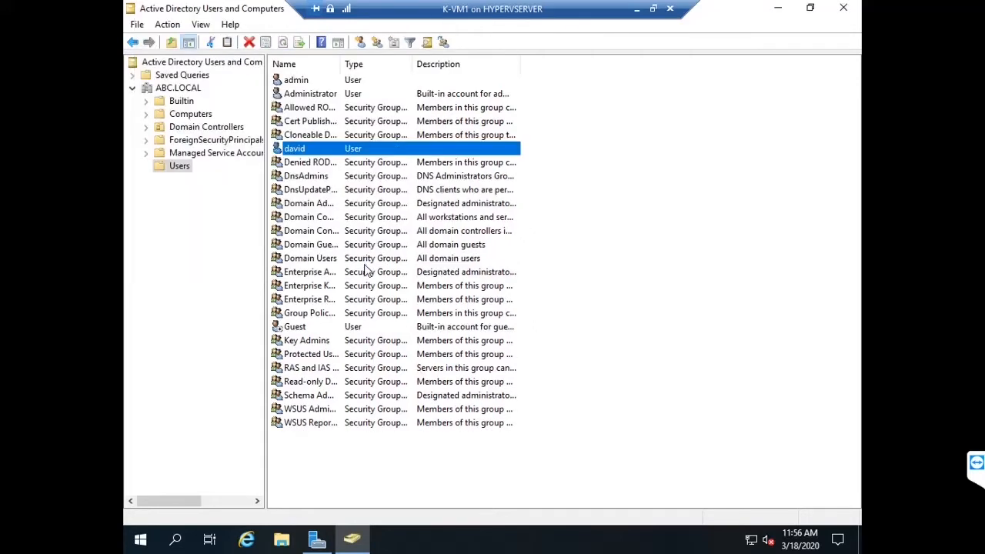
# Step: Start a new user in Users with first name and logon name 'daniel'
pyautogui.rightClick(301, 455)
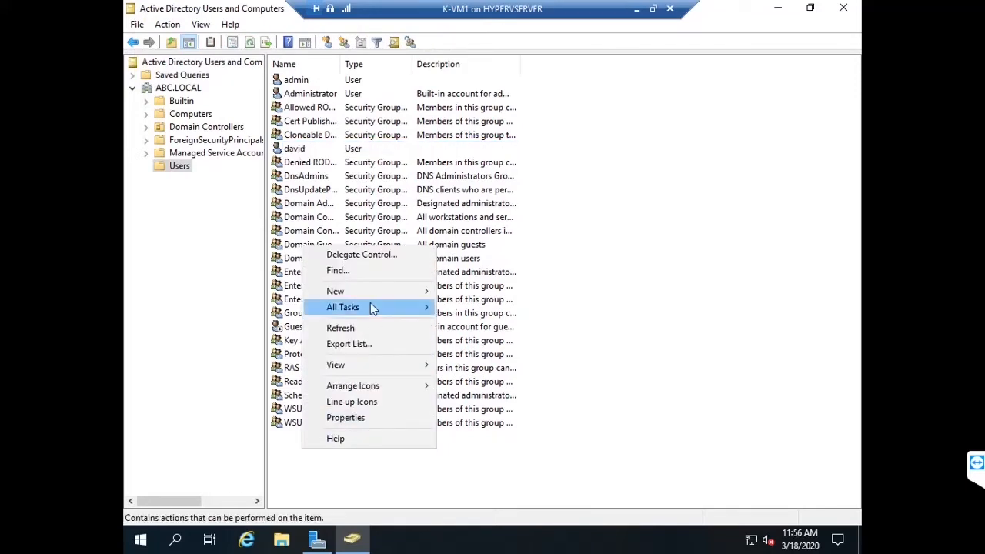
pyautogui.moveTo(376, 295)
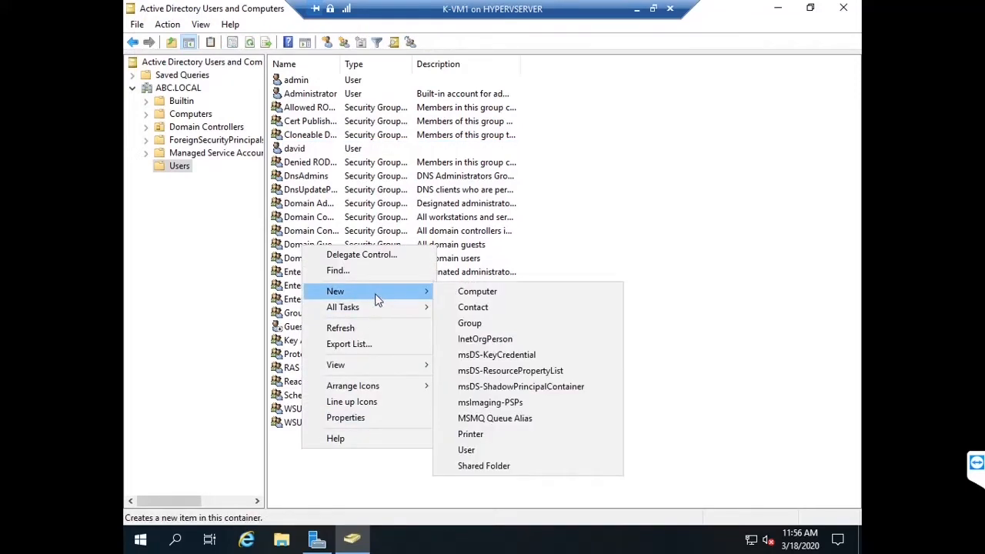
pyautogui.click(471, 451)
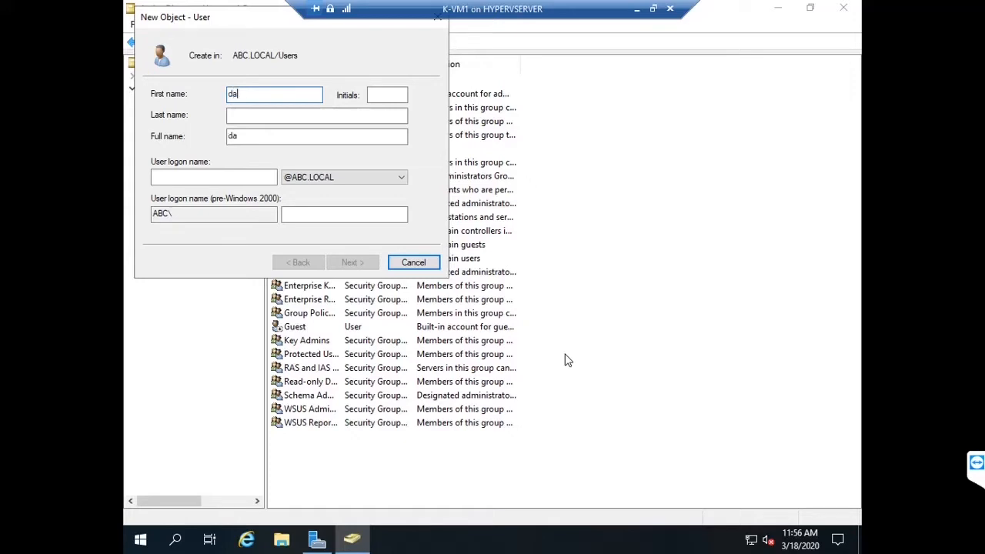
pyautogui.write('daniel')
pyautogui.press('Tab')
pyautogui.press('Tab')
pyautogui.press('Tab')
pyautogui.press('Tab')
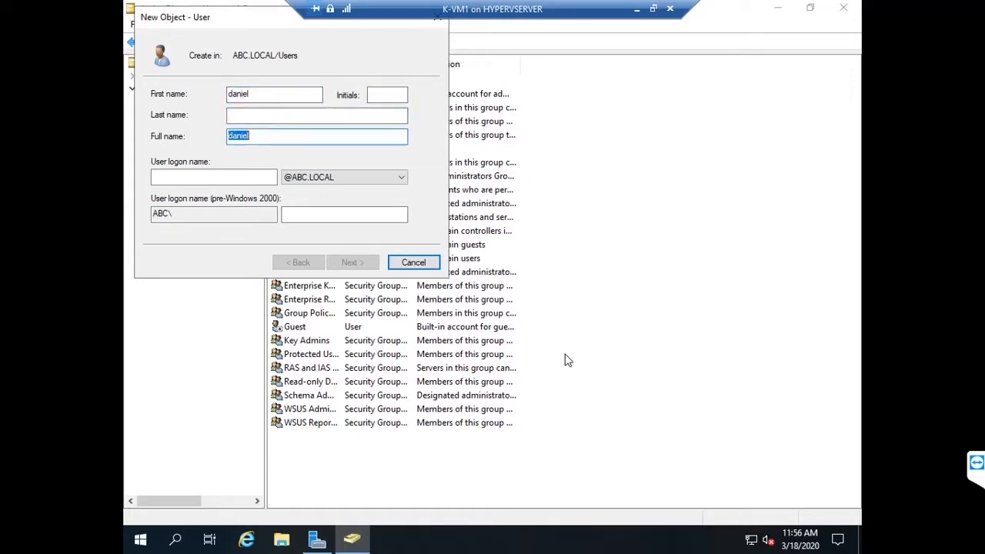
pyautogui.write('daniel')
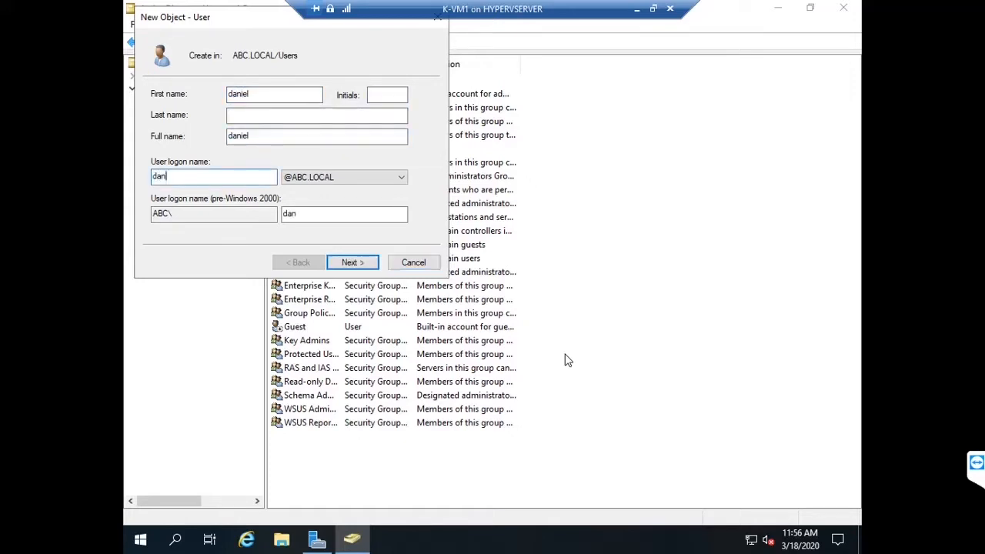
pyautogui.click(344, 262)
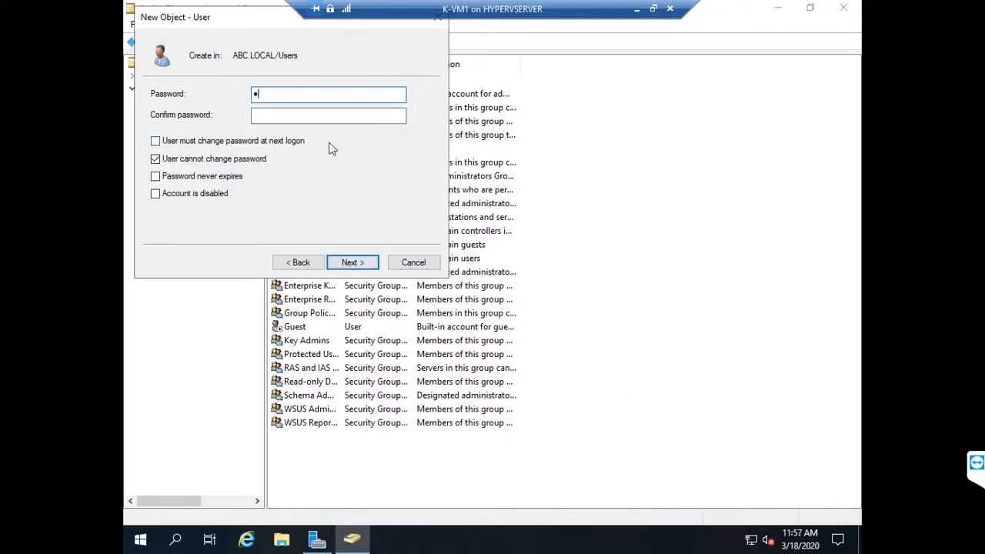
# Step: Give daniel a password the user cannot change and finish creating the account
pyautogui.write('•••••••••')
pyautogui.press('Tab')
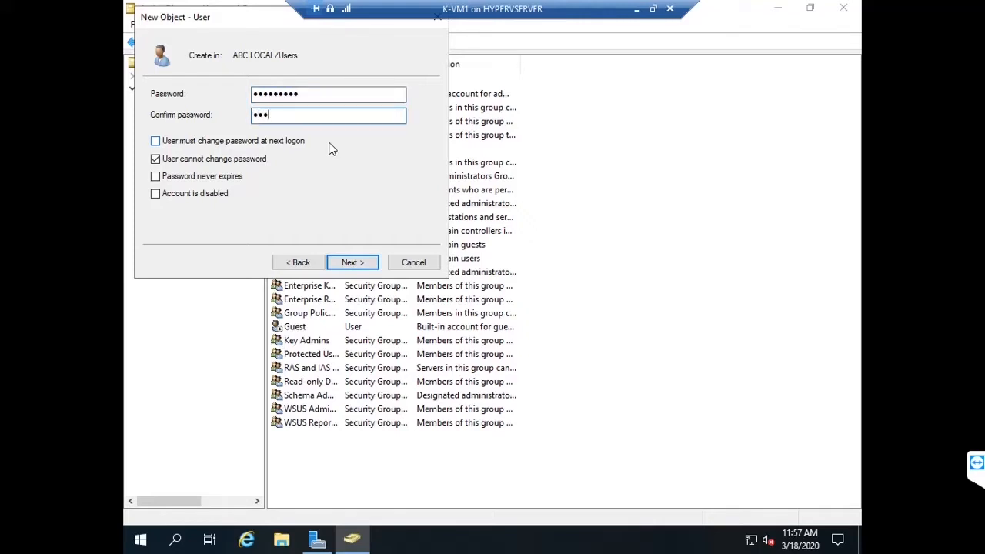
pyautogui.write('•••••••••')
pyautogui.click(349, 265)
pyautogui.click(353, 262)
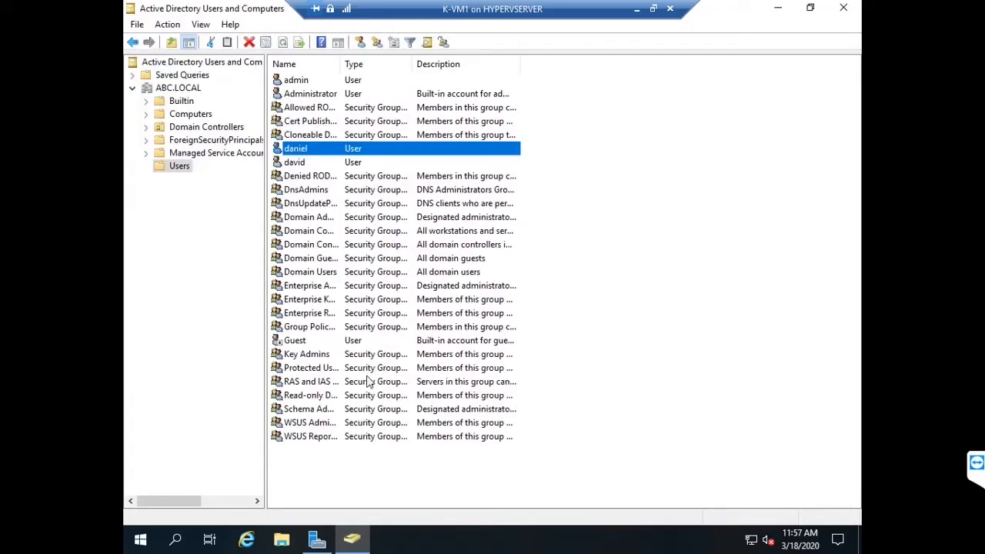
pyautogui.rightClick(317, 463)
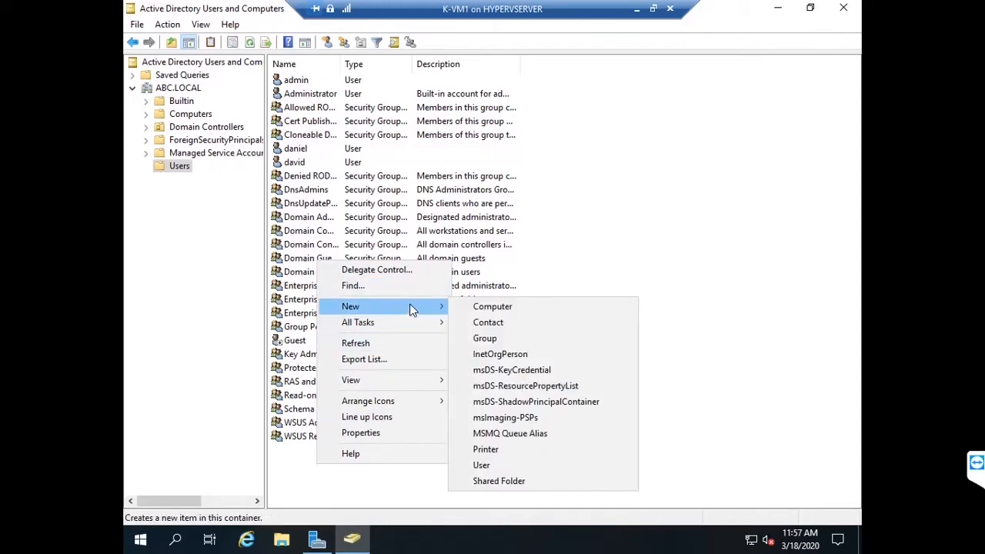
# Step: Start a new user in Users with first name and logon name 'sara'
pyautogui.click(514, 469)
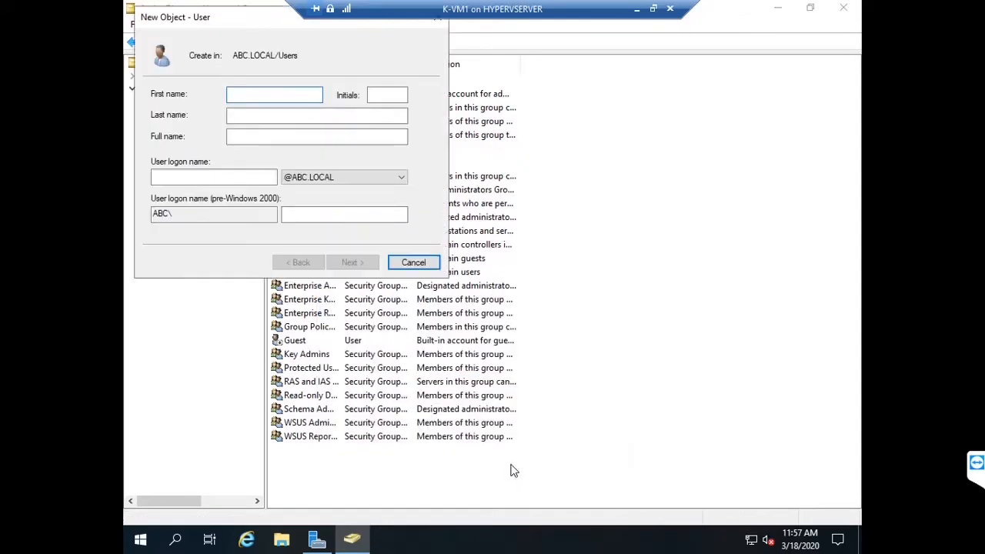
pyautogui.write('sara')
pyautogui.press('Tab')
pyautogui.press('Tab')
pyautogui.press('Tab')
pyautogui.press('Tab')
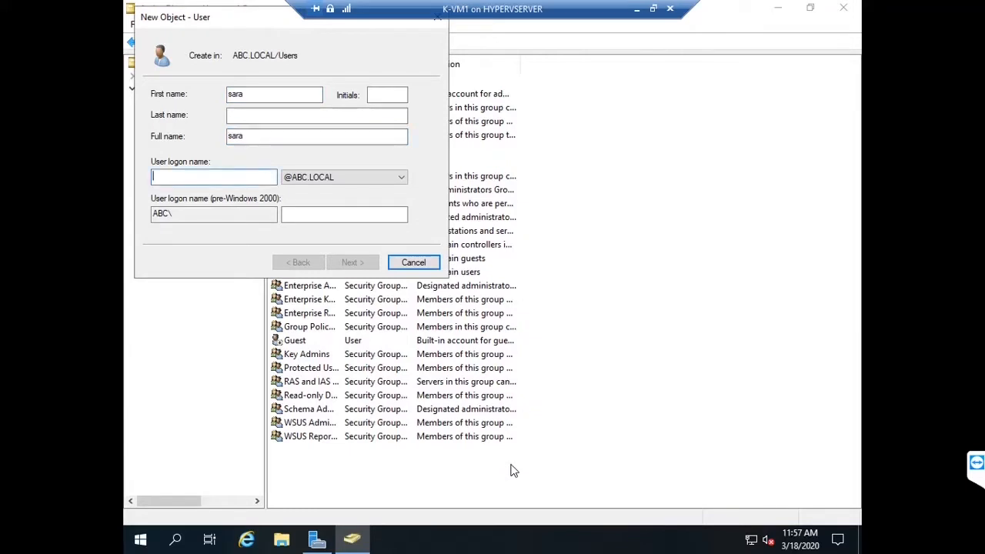
pyautogui.write('sara')
pyautogui.press('Tab')
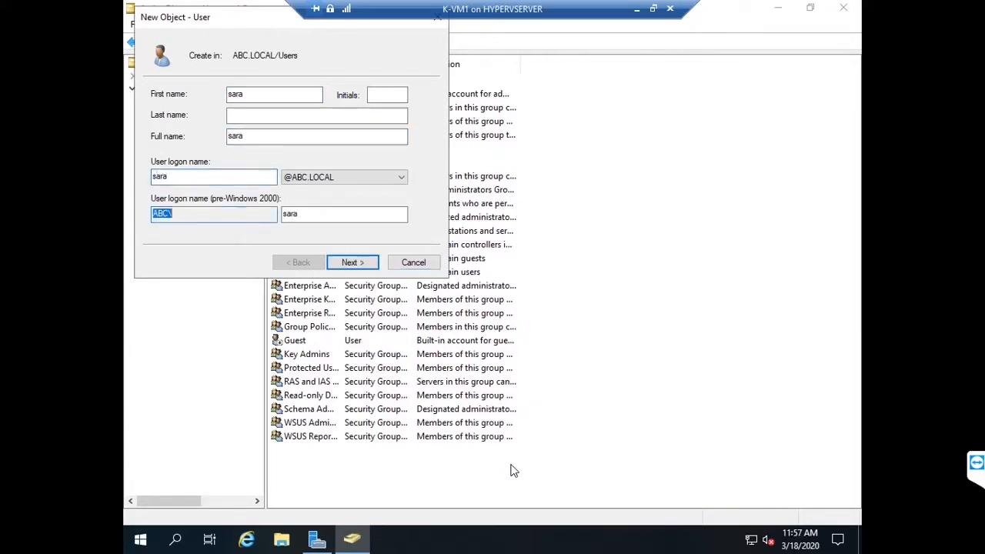
pyautogui.click(355, 267)
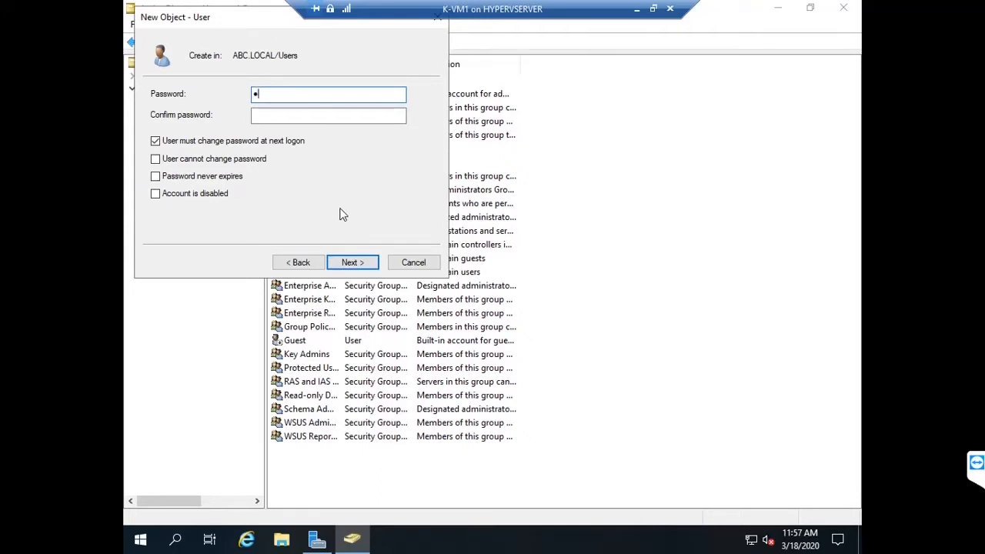
# Step: Give sara a never-expiring password with no change required at next logon, and create the account
pyautogui.write('•••••••••')
pyautogui.press('Tab')
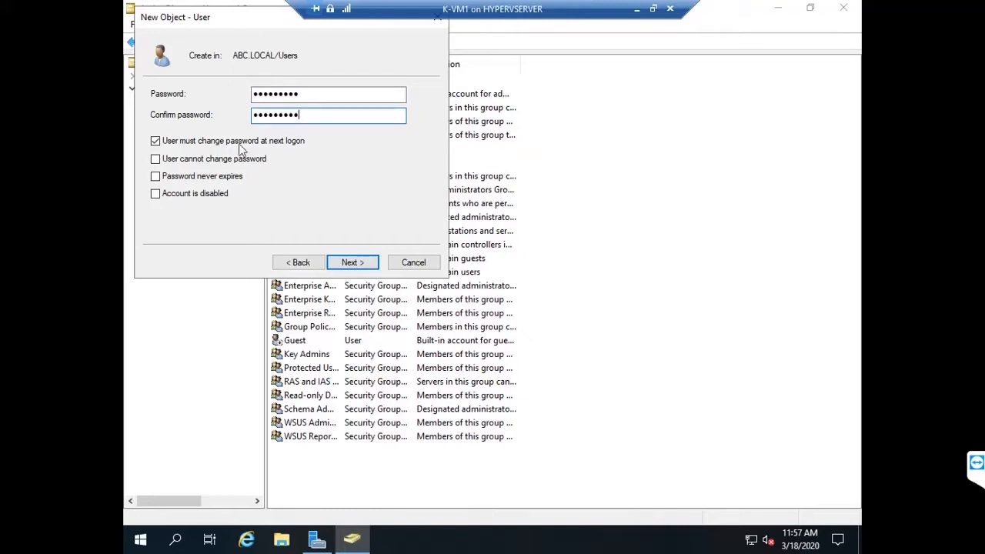
pyautogui.click(155, 140)
pyautogui.click(156, 177)
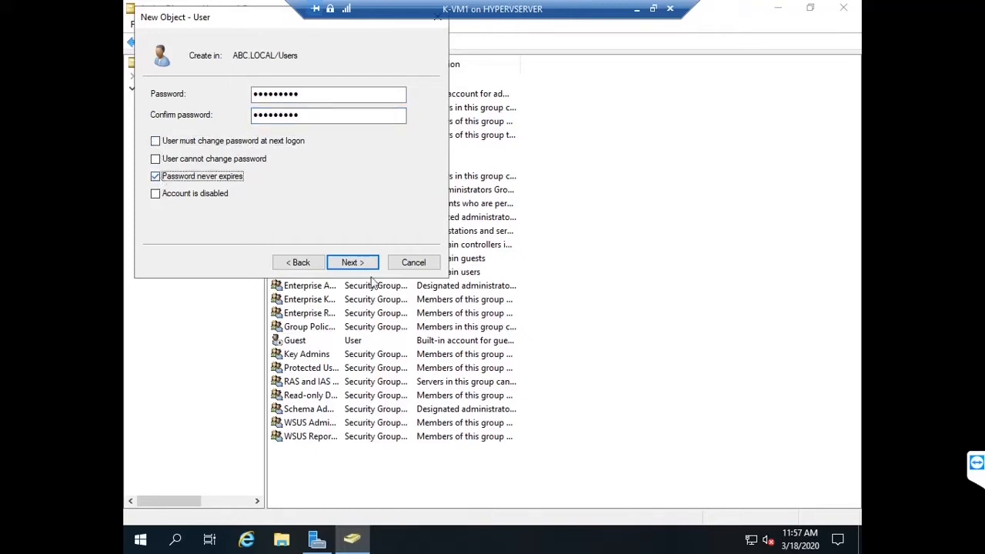
pyautogui.click(372, 264)
pyautogui.click(353, 263)
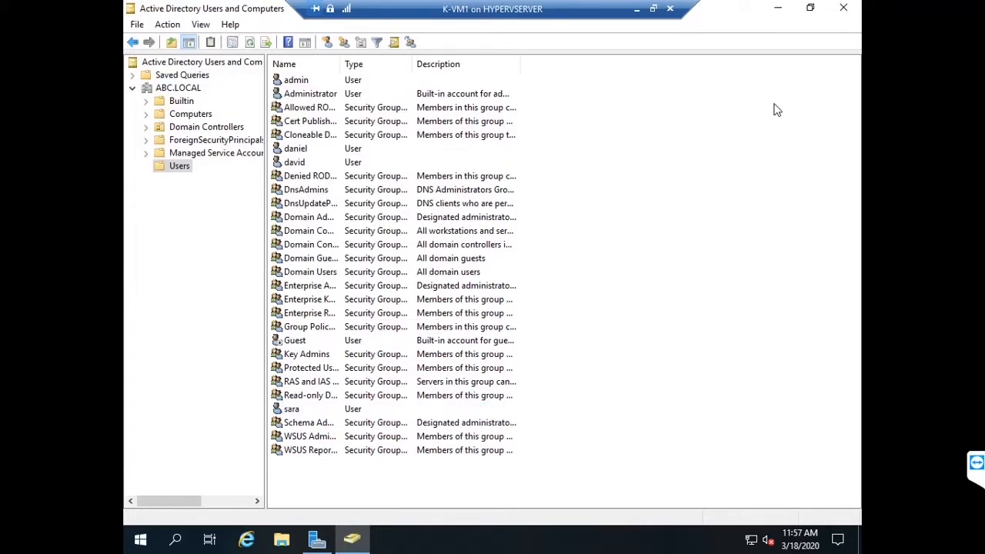
pyautogui.rightClick(670, 169)
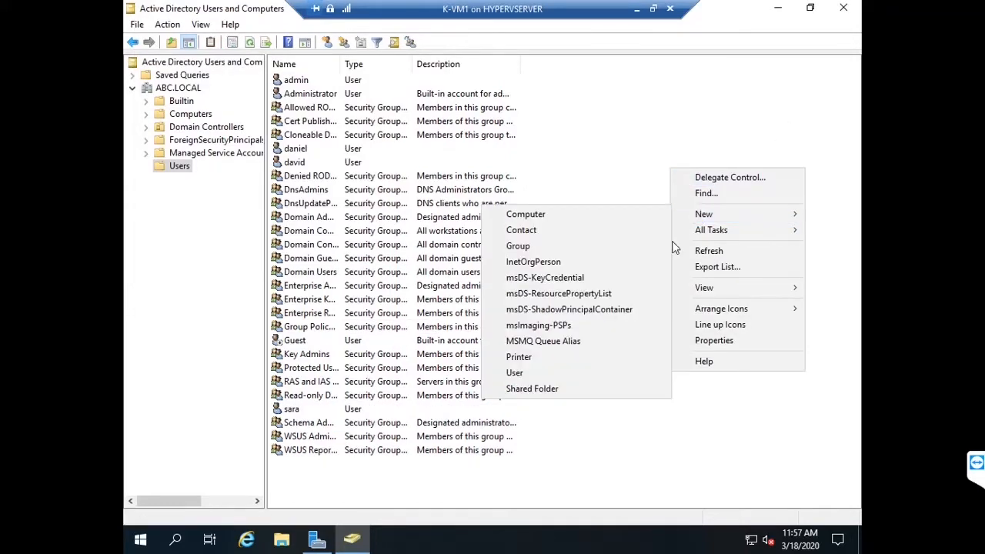
pyautogui.click(627, 115)
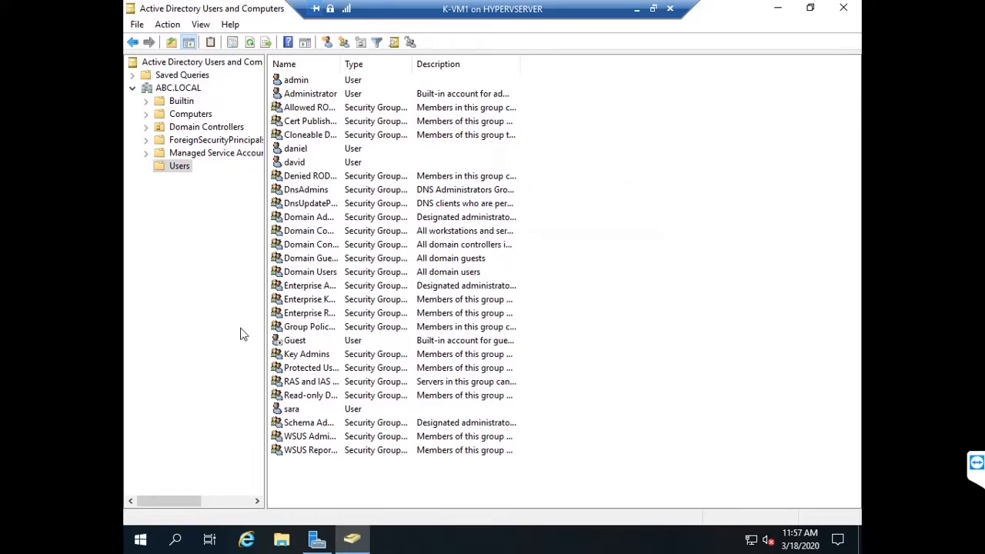
pyautogui.click(216, 314)
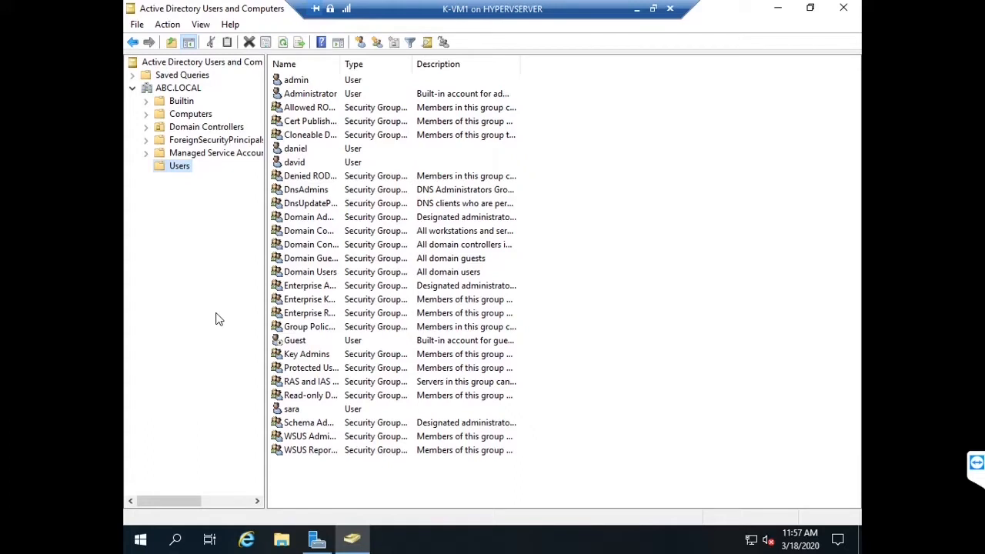
# Step: Close Active Directory Users and Computers to return to the Server Manager Dashboard
pyautogui.click(844, 9)
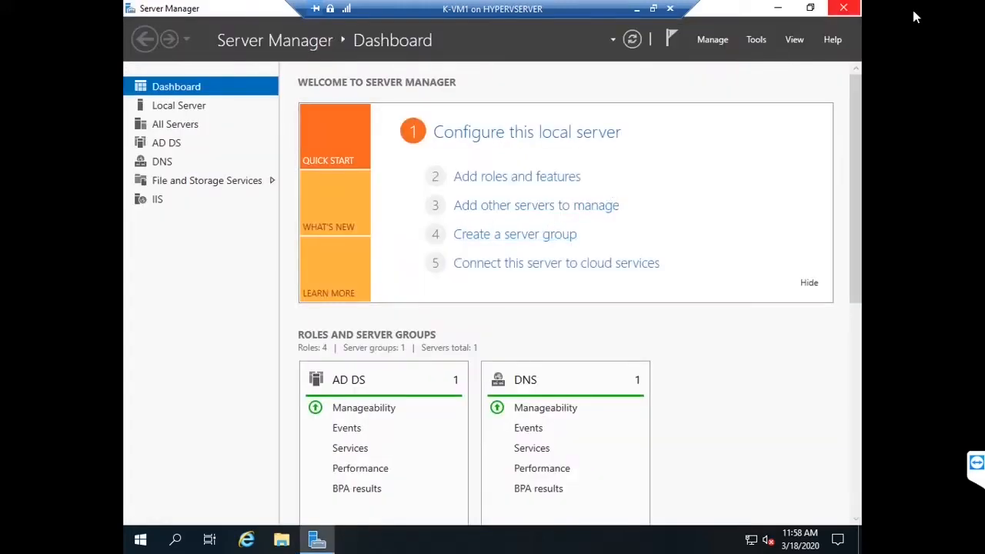
# Step: Minimize Server Manager and open the New Volume (E:) drive in File Explorer
pyautogui.click(778, 8)
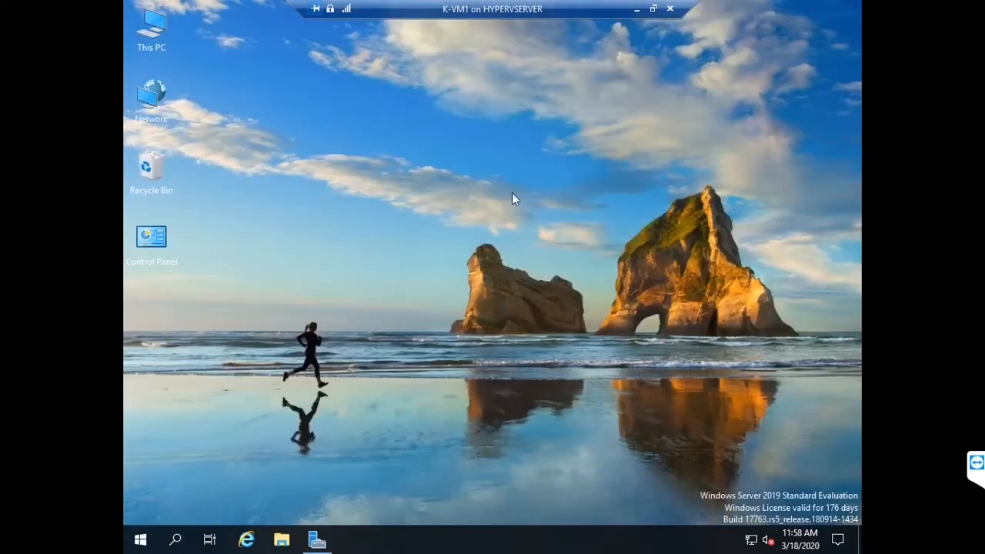
pyautogui.press('super+e')
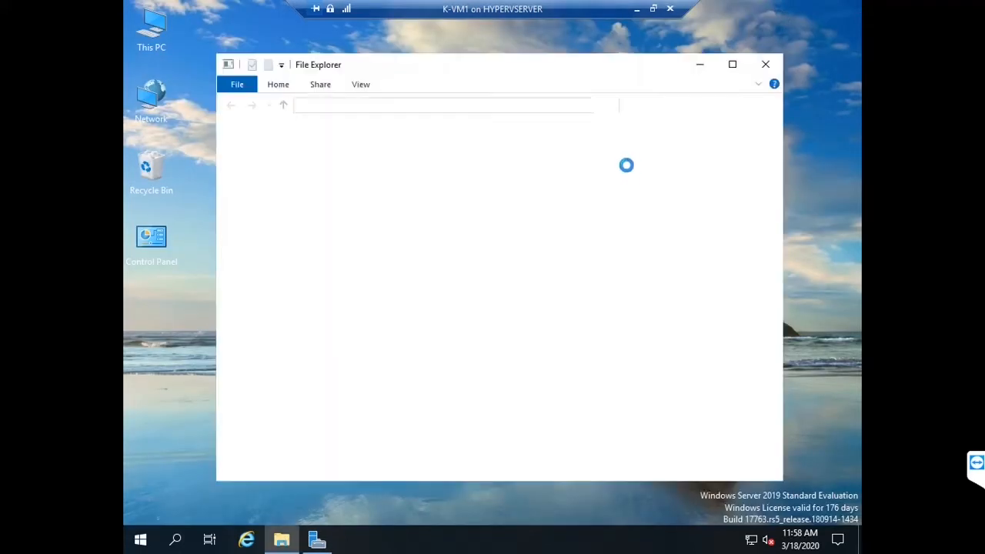
pyautogui.click(269, 253)
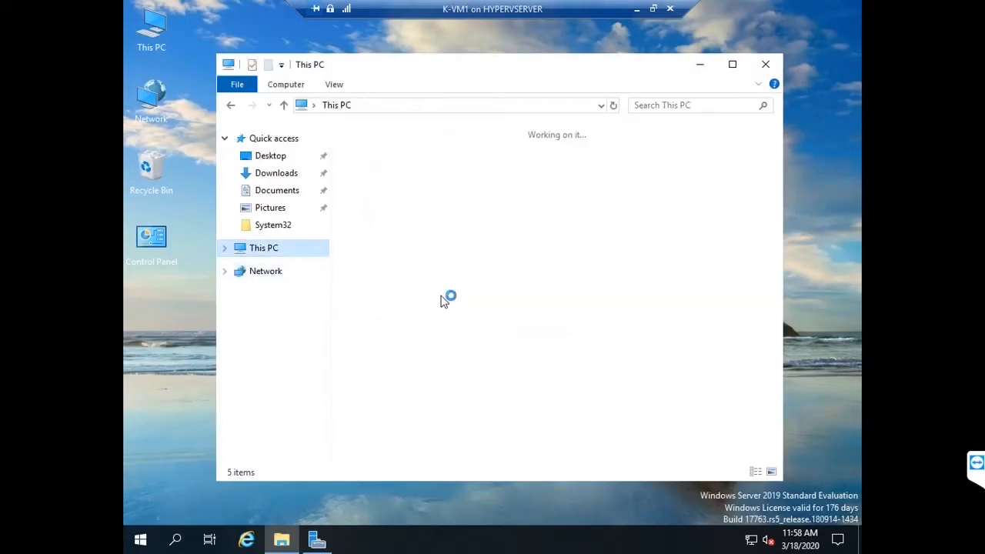
pyautogui.doubleClick(472, 393)
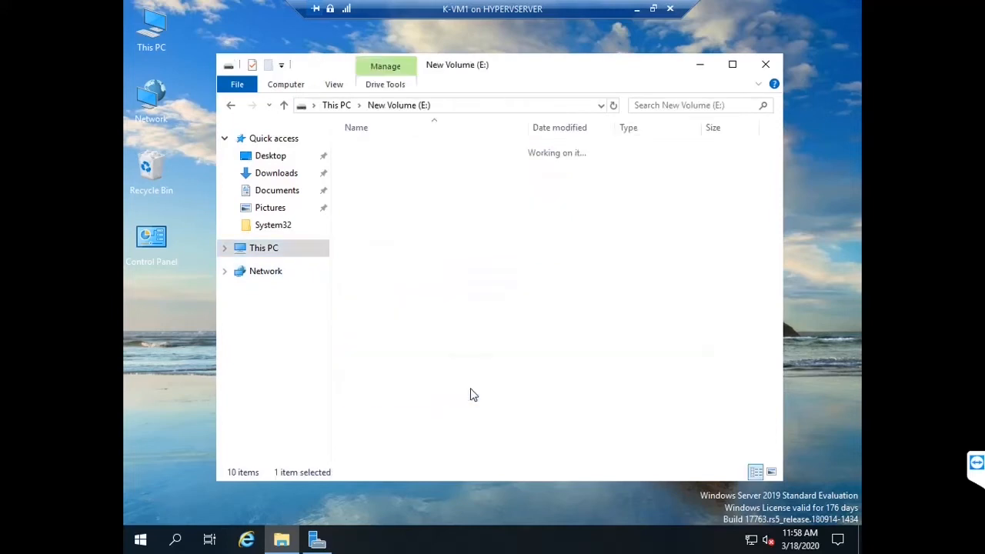
# Step: Create a folder named DATA on drive E: and open it
pyautogui.rightClick(457, 300)
pyautogui.moveTo(594, 454)
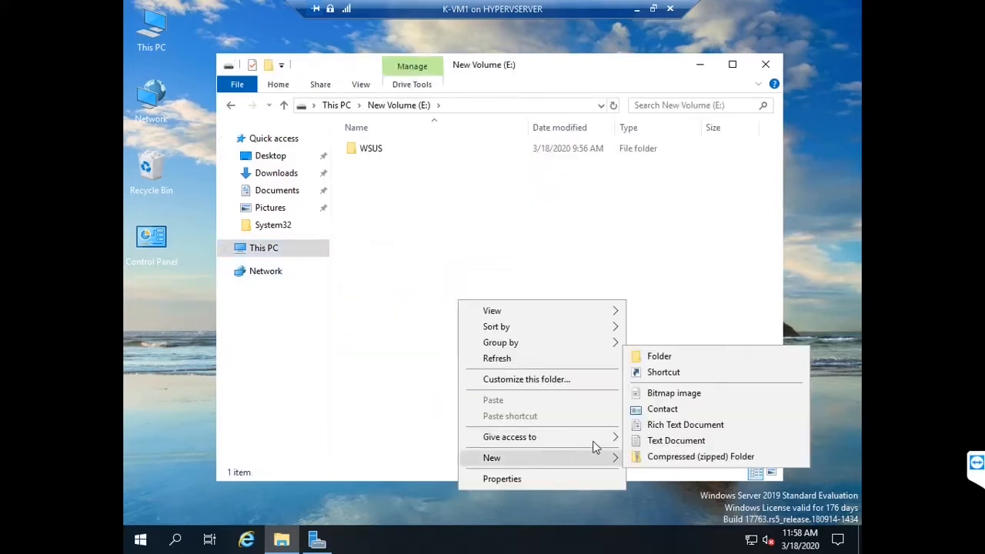
pyautogui.click(663, 356)
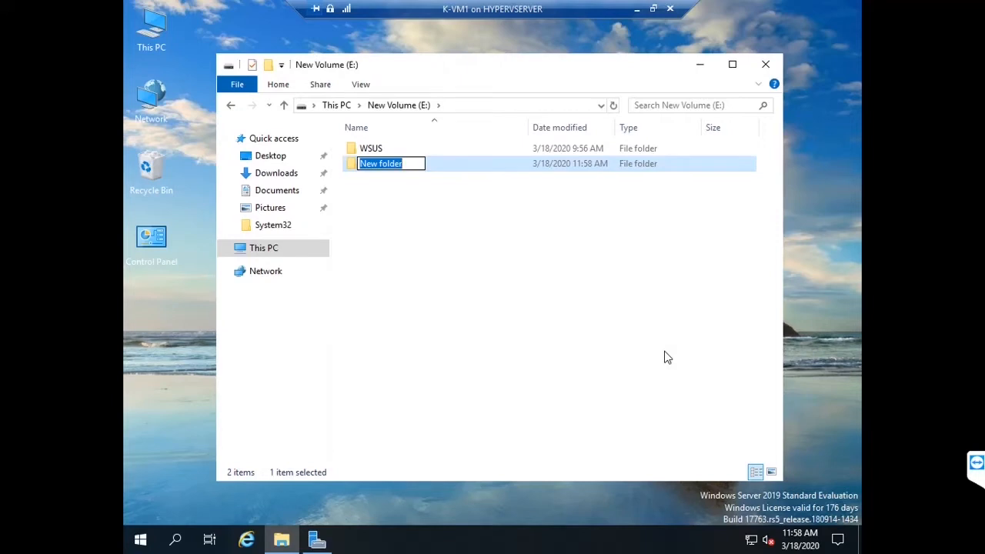
pyautogui.write('DA')
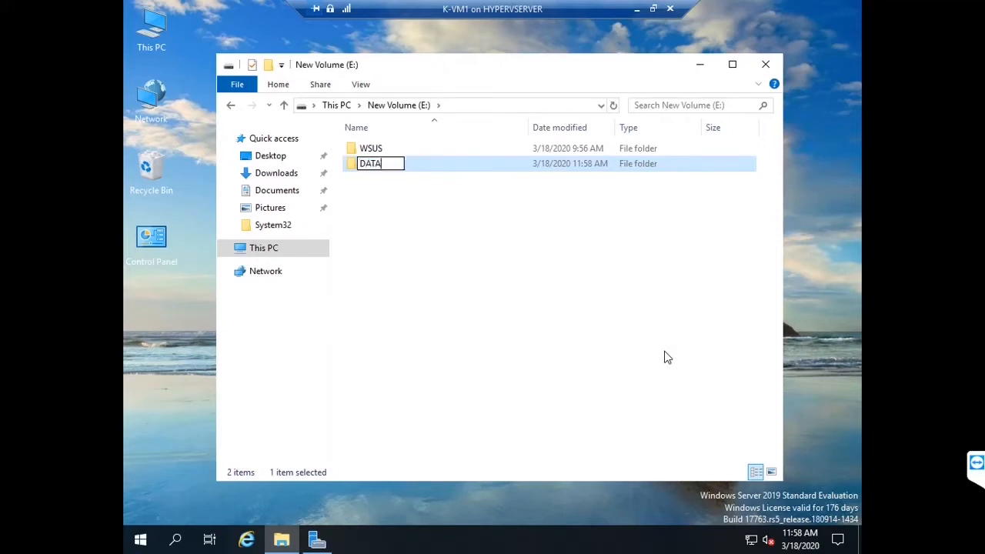
pyautogui.write('TA')
pyautogui.click(501, 270)
pyautogui.doubleClick(402, 164)
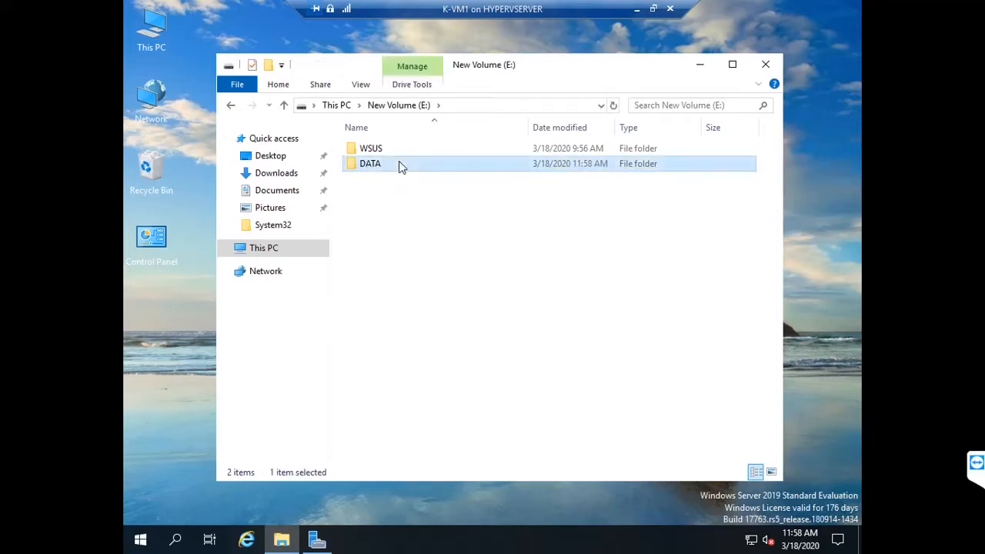
# Step: Create the department folders SALES, HR and IT inside DATA
pyautogui.rightClick(425, 206)
pyautogui.moveTo(492, 378)
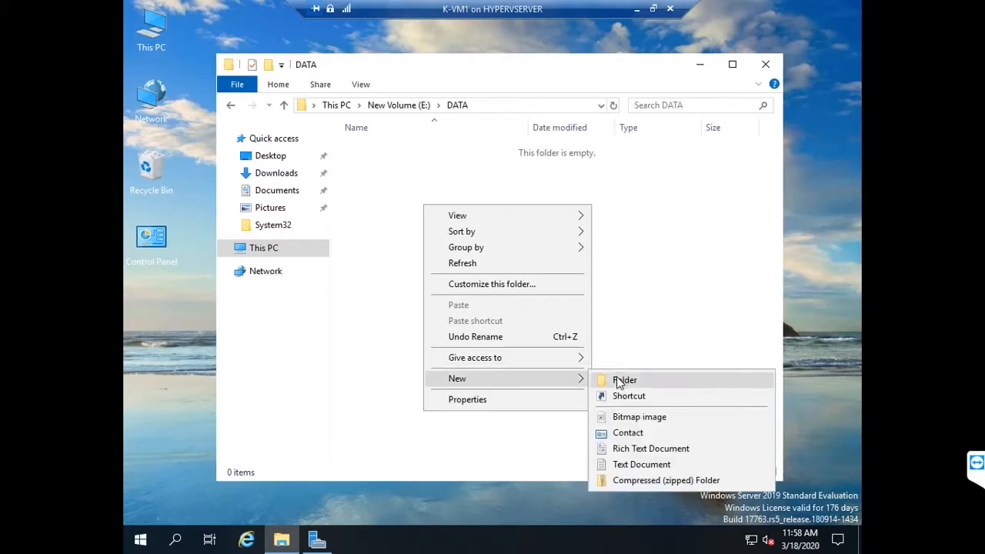
pyautogui.click(620, 378)
pyautogui.write('SA')
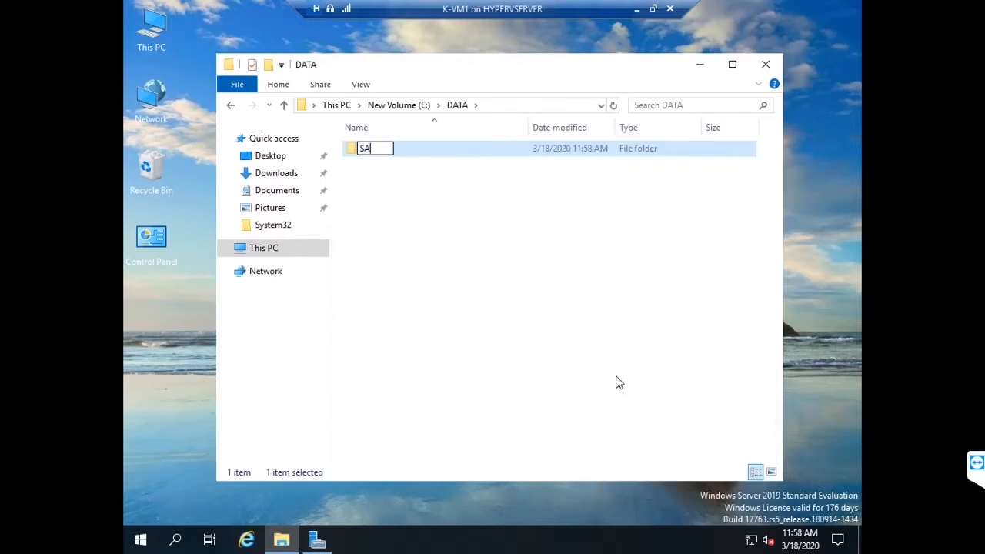
pyautogui.write('LES')
pyautogui.rightClick(446, 231)
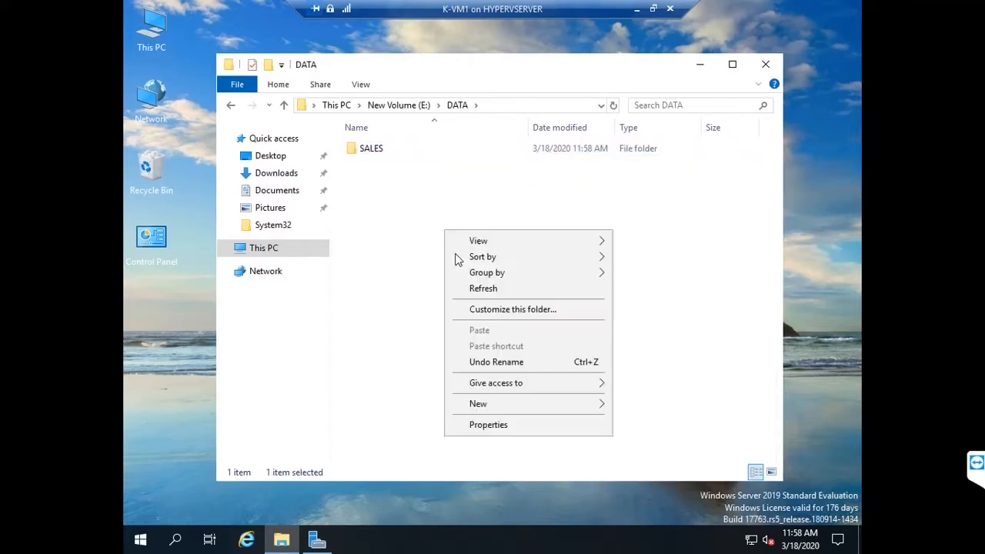
pyautogui.moveTo(495, 407)
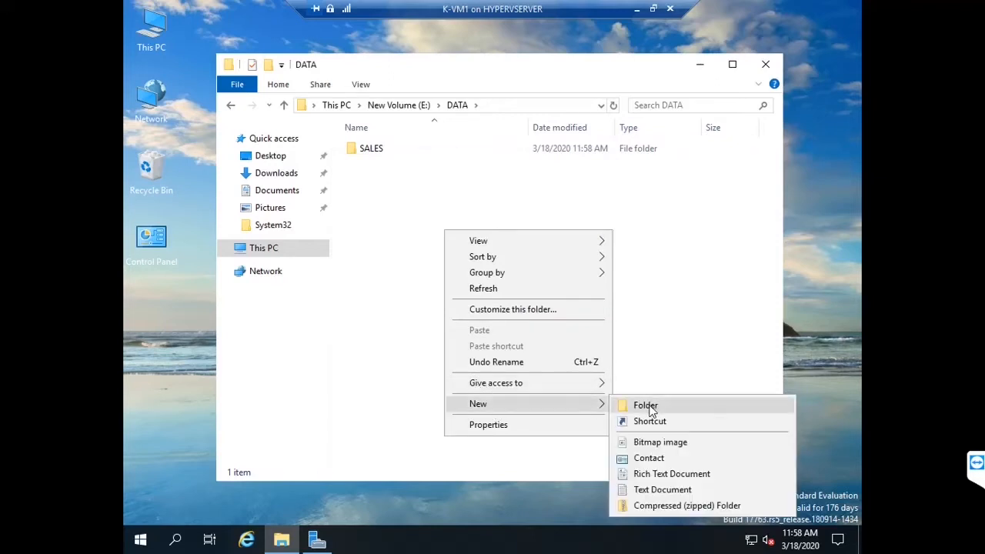
pyautogui.click(649, 406)
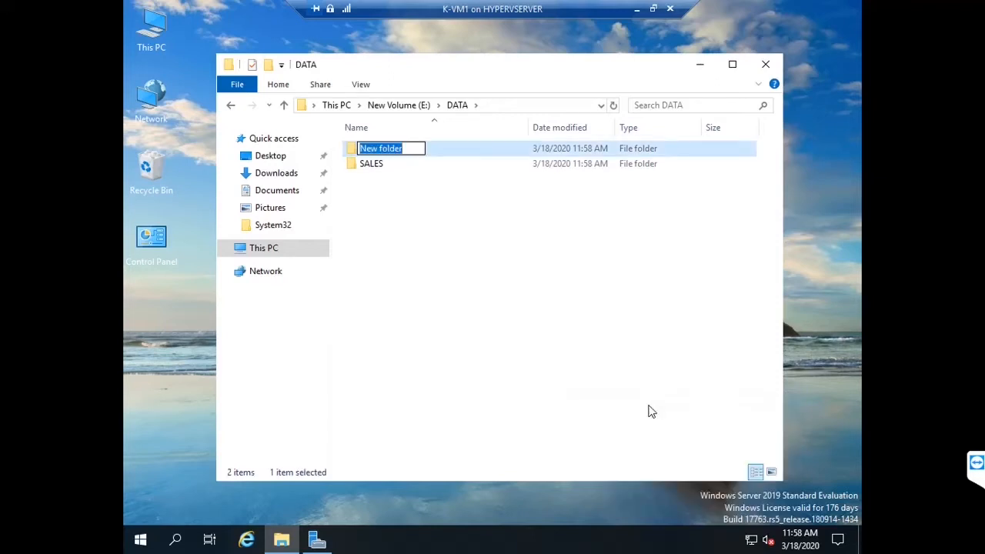
pyautogui.write('HR')
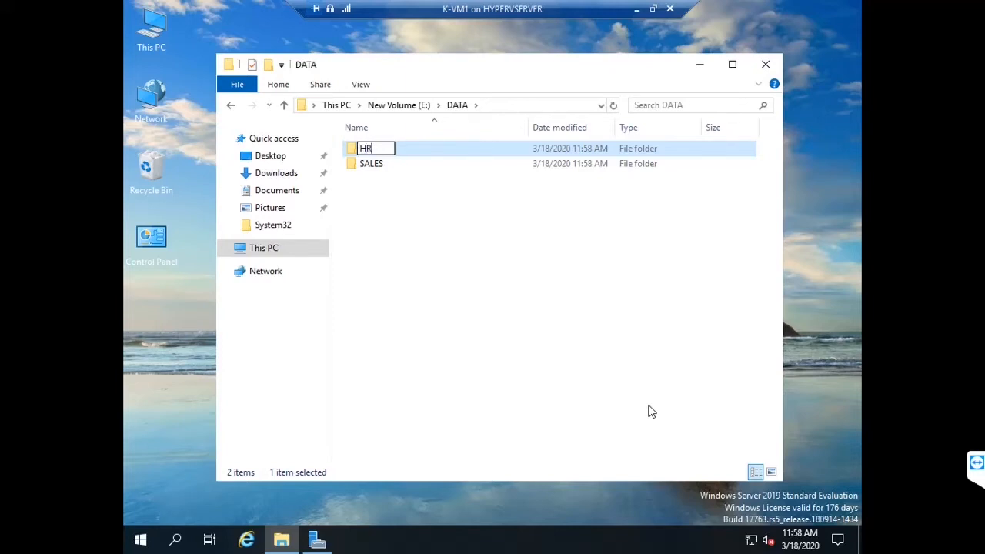
pyautogui.rightClick(433, 281)
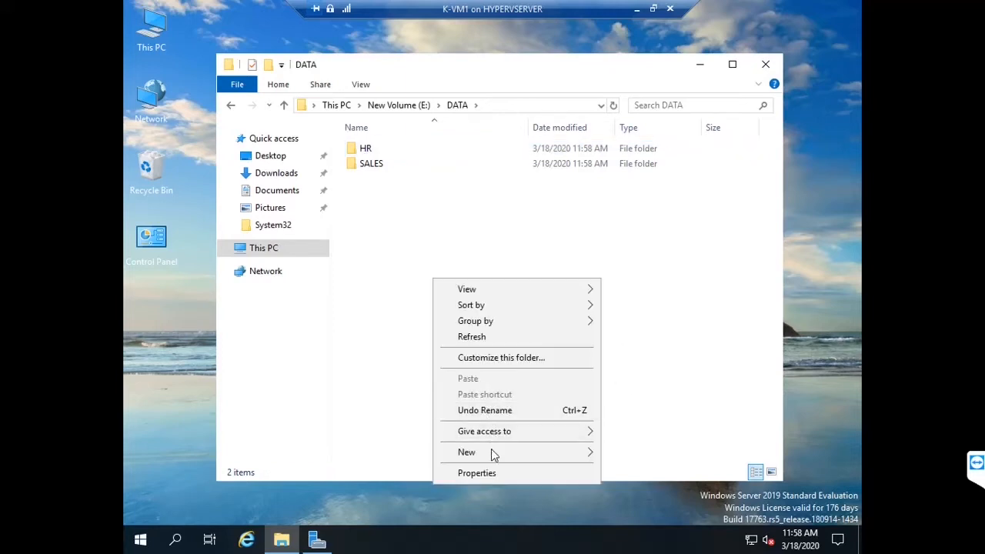
pyautogui.moveTo(514, 451)
pyautogui.click(649, 351)
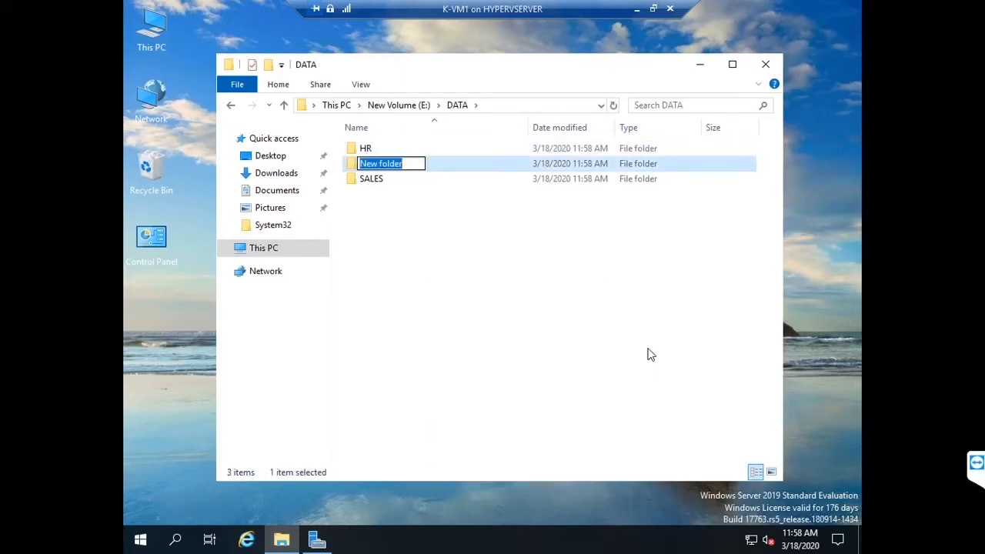
pyautogui.write('IT')
# Step: Refresh the DATA folder listing to show HR, IT and SALES
pyautogui.rightClick(514, 312)
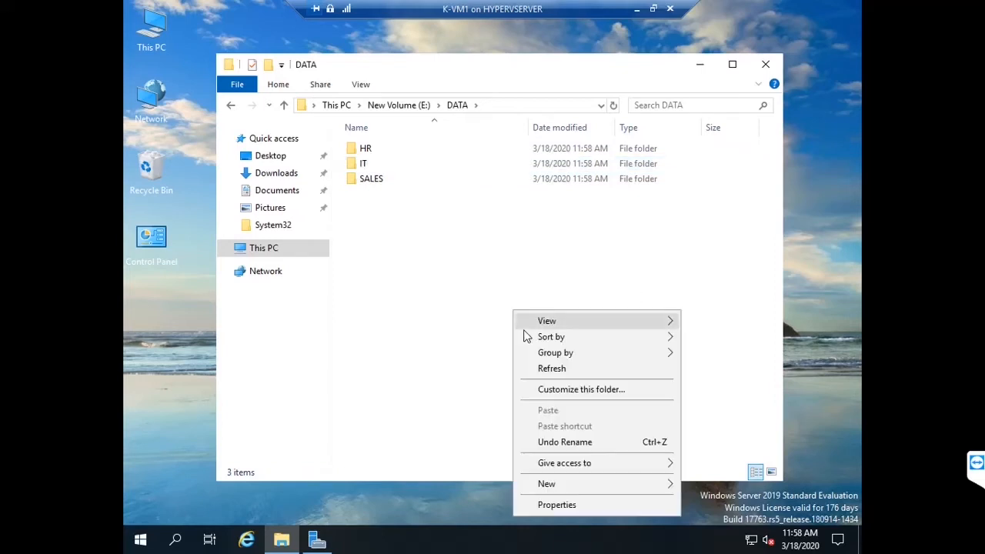
pyautogui.click(454, 296)
pyautogui.rightClick(452, 332)
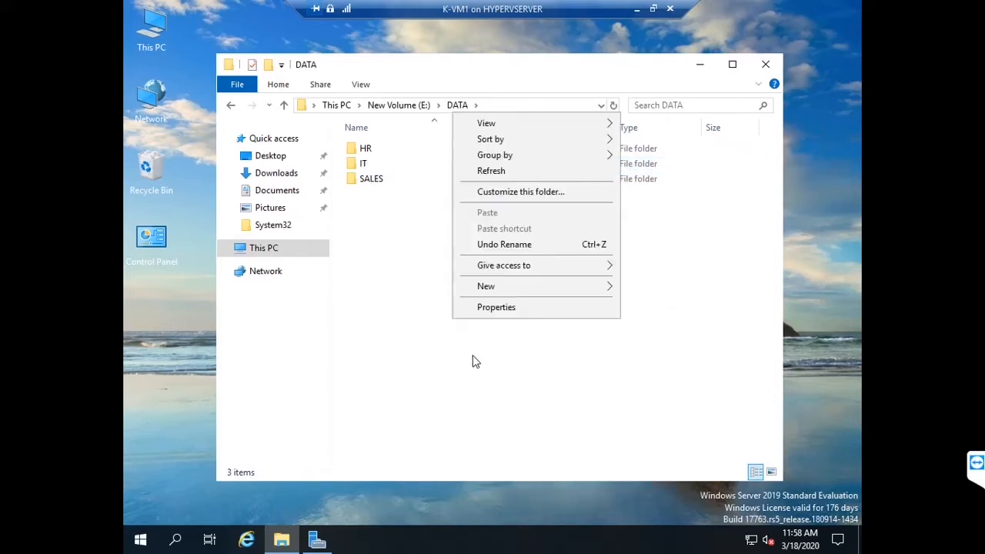
pyautogui.click(497, 173)
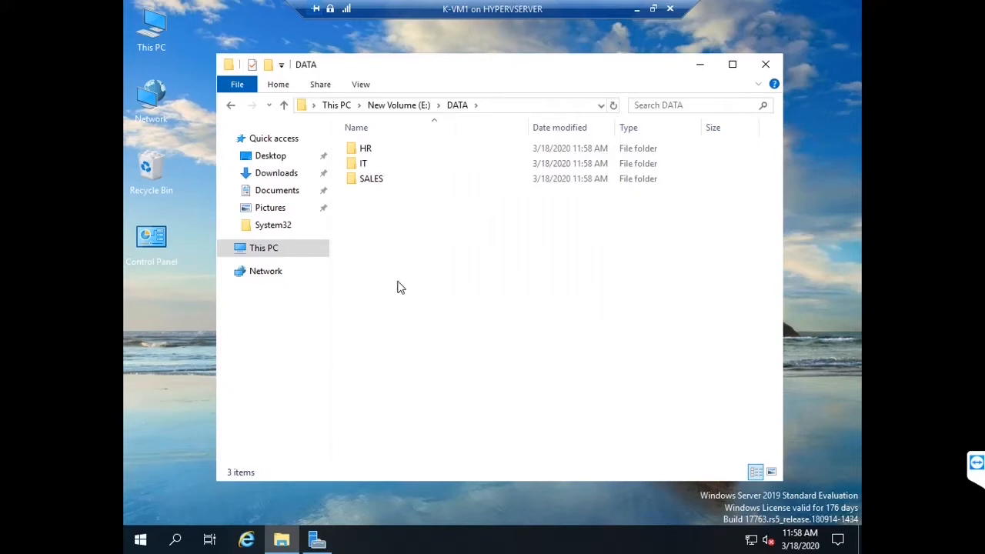
# Step: Turn on sharing for the DATA folder on E: through Advanced Sharing
pyautogui.click(231, 106)
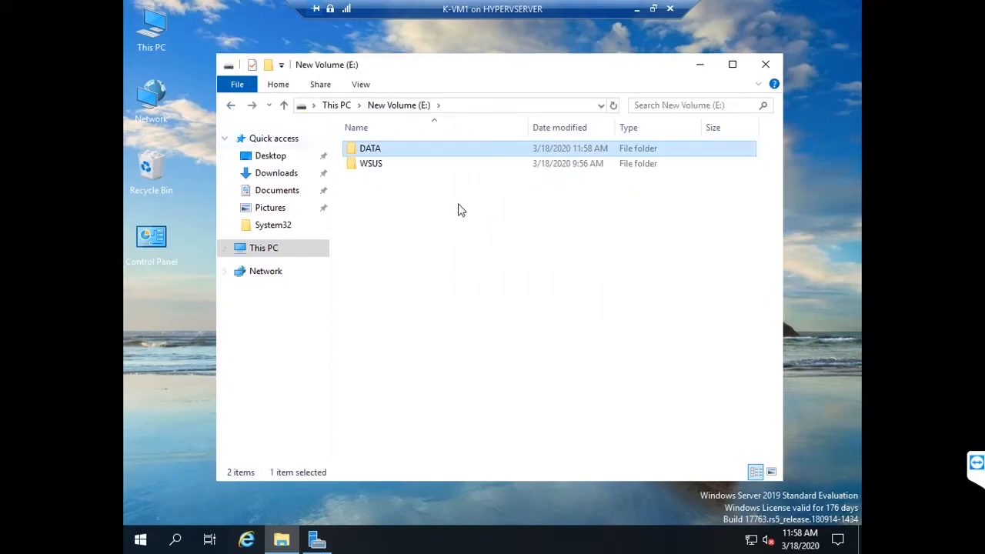
pyautogui.rightClick(393, 151)
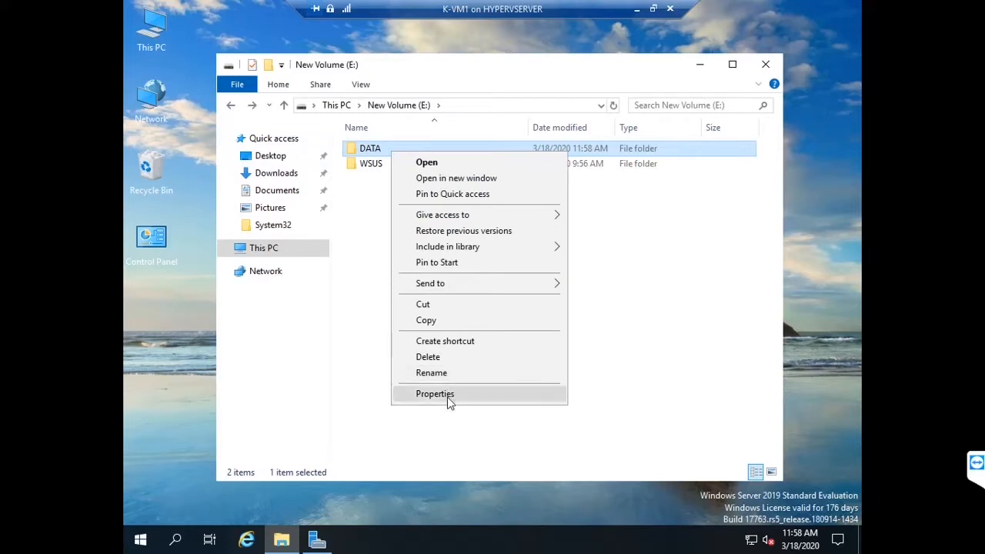
pyautogui.click(449, 399)
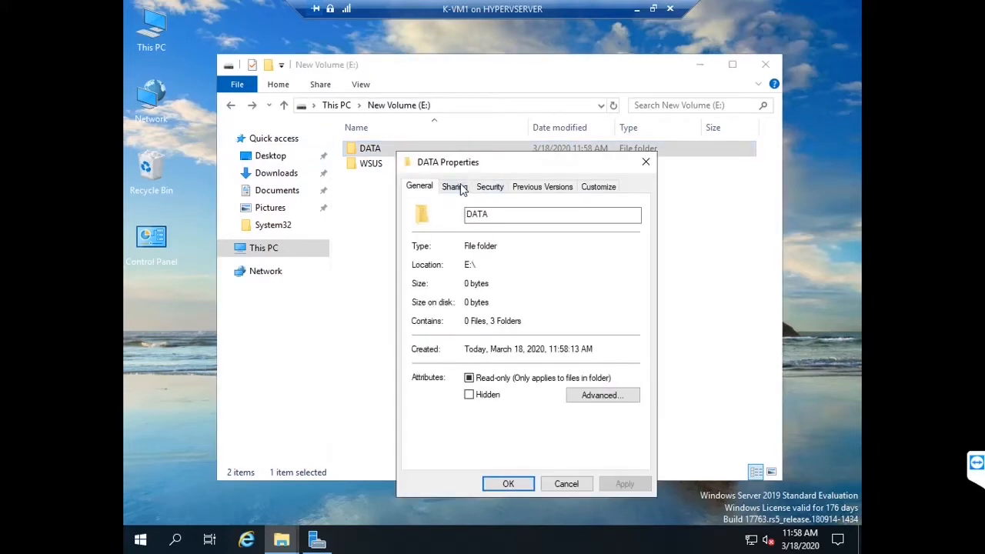
pyautogui.click(456, 187)
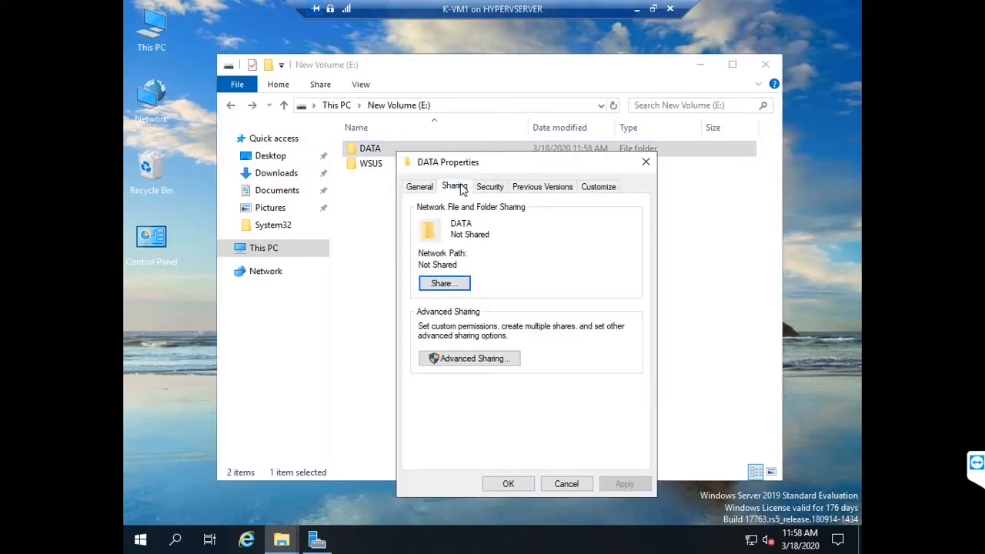
pyautogui.click(464, 359)
pyautogui.click(418, 212)
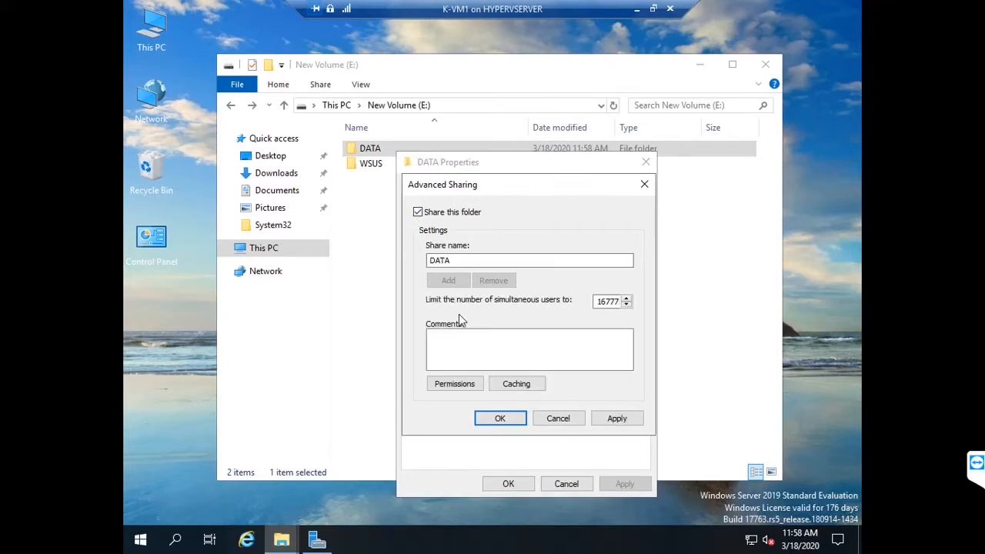
# Step: Grant Everyone Full Control on the DATA share, apply the settings, and reopen DATA
pyautogui.click(453, 385)
pyautogui.click(585, 370)
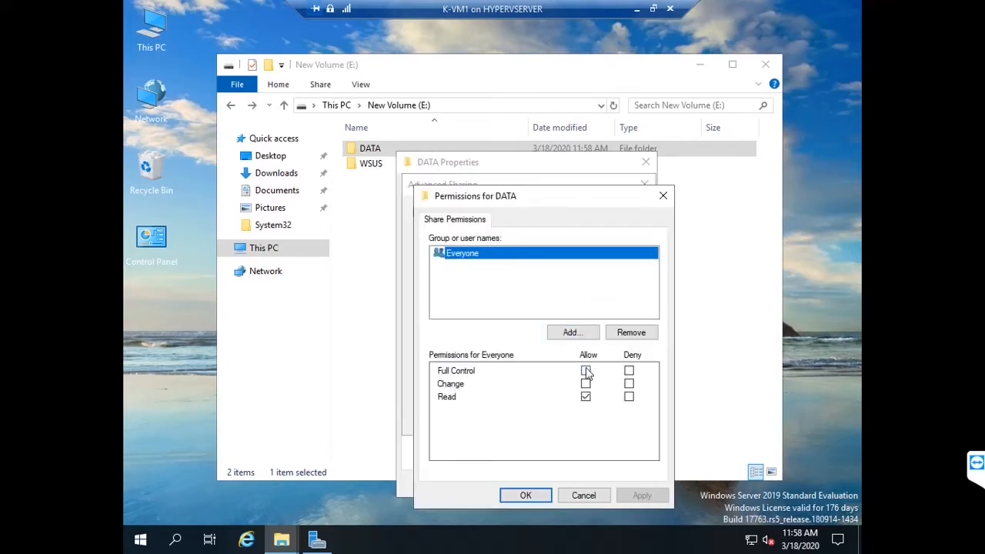
pyautogui.click(633, 496)
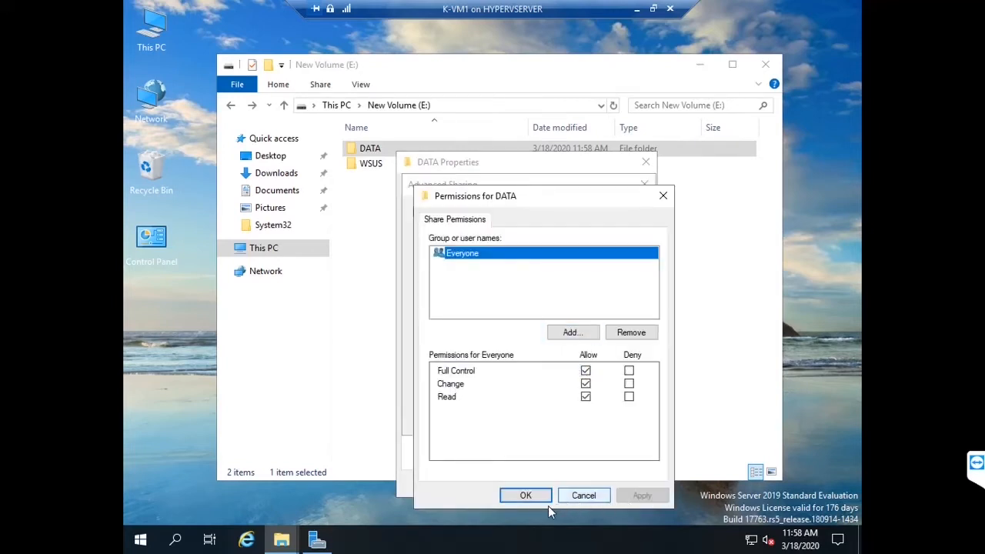
pyautogui.click(525, 496)
pyautogui.click(617, 418)
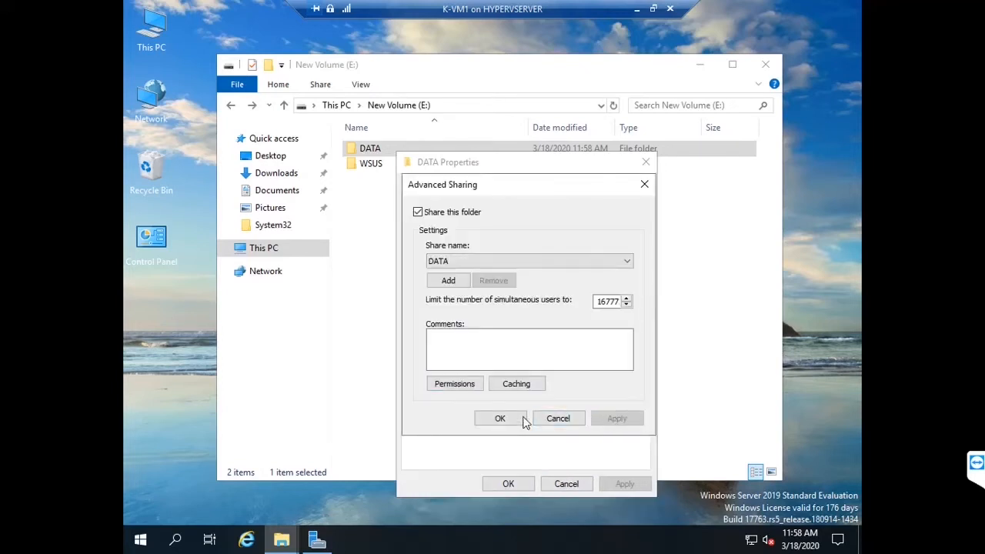
pyautogui.click(500, 419)
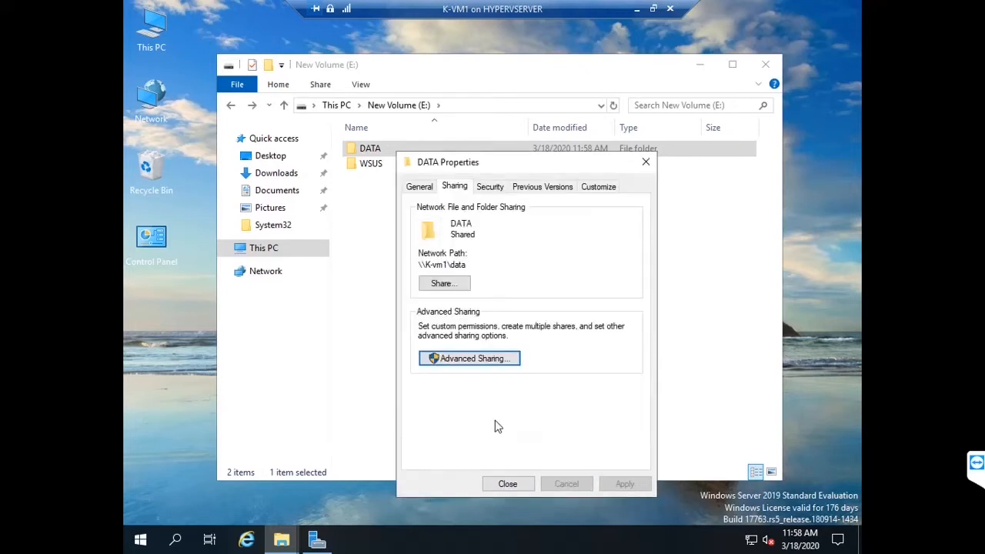
pyautogui.click(503, 484)
pyautogui.doubleClick(385, 151)
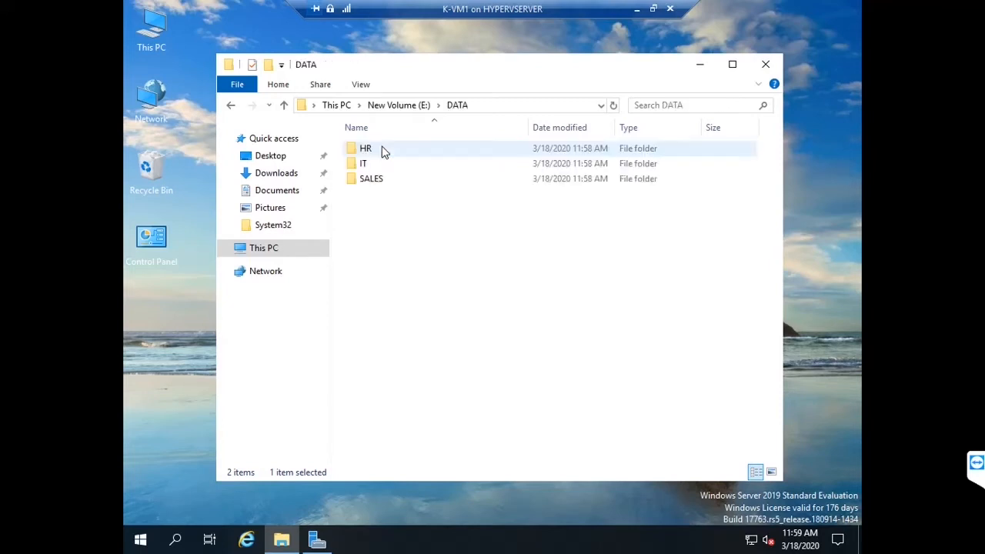
# Step: Open the HR folder's Properties on the Security tab and view the Users group's permissions
pyautogui.rightClick(375, 147)
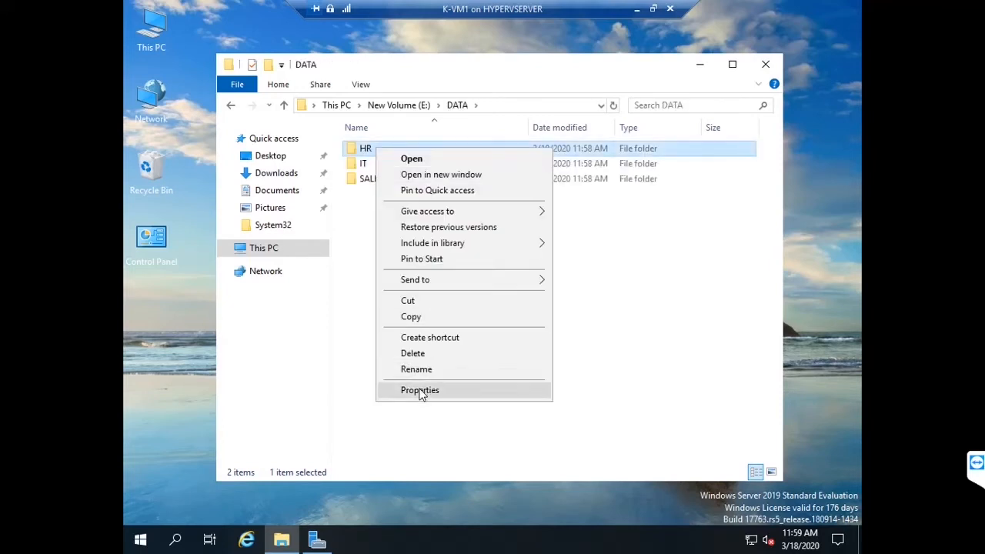
pyautogui.click(418, 389)
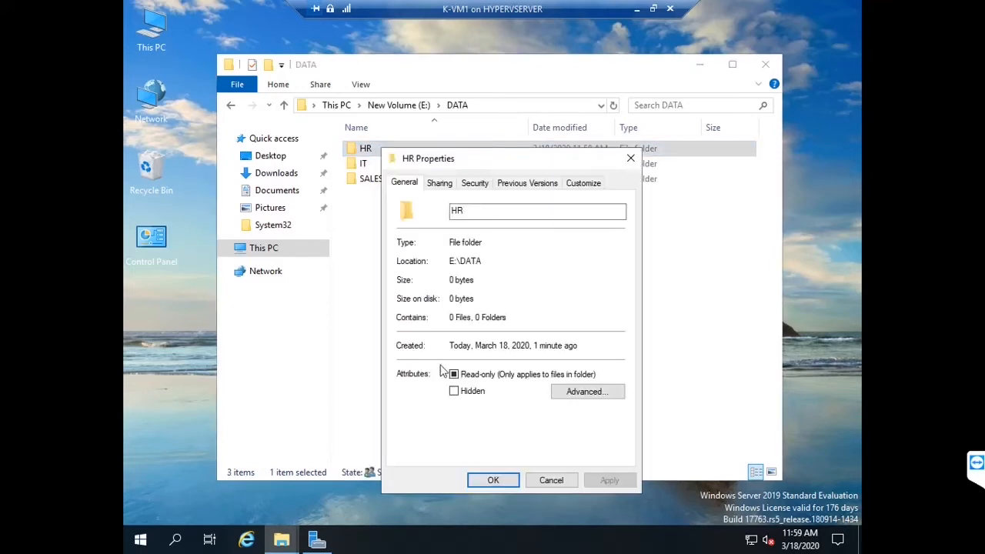
pyautogui.click(475, 185)
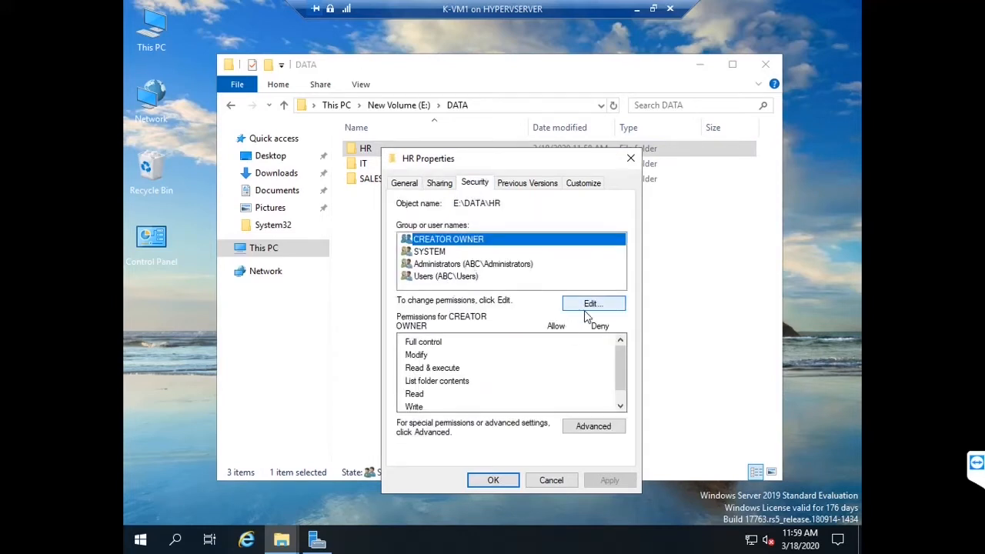
pyautogui.click(465, 278)
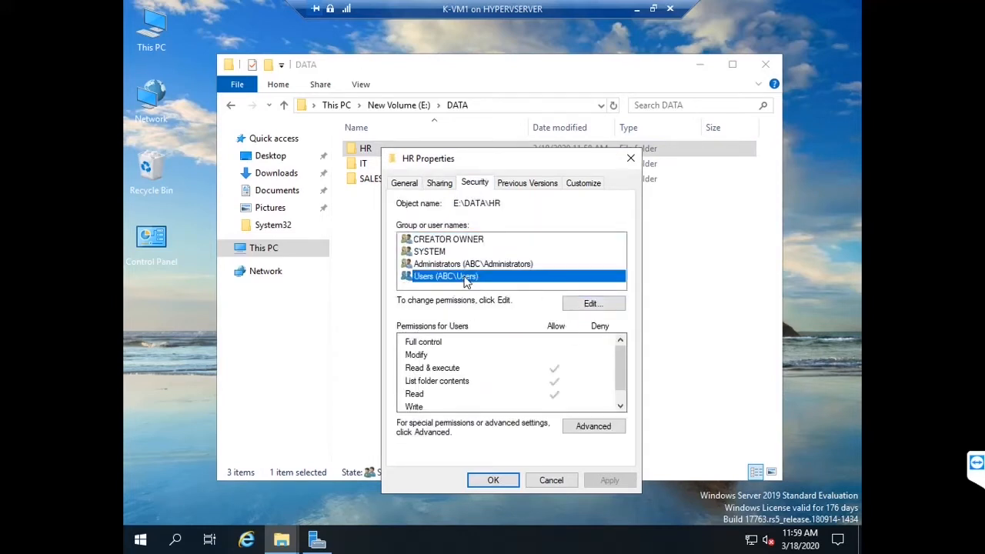
# Step: Try removing Users from HR's permissions, dismiss the inheritance error, and open Advanced security
pyautogui.click(591, 303)
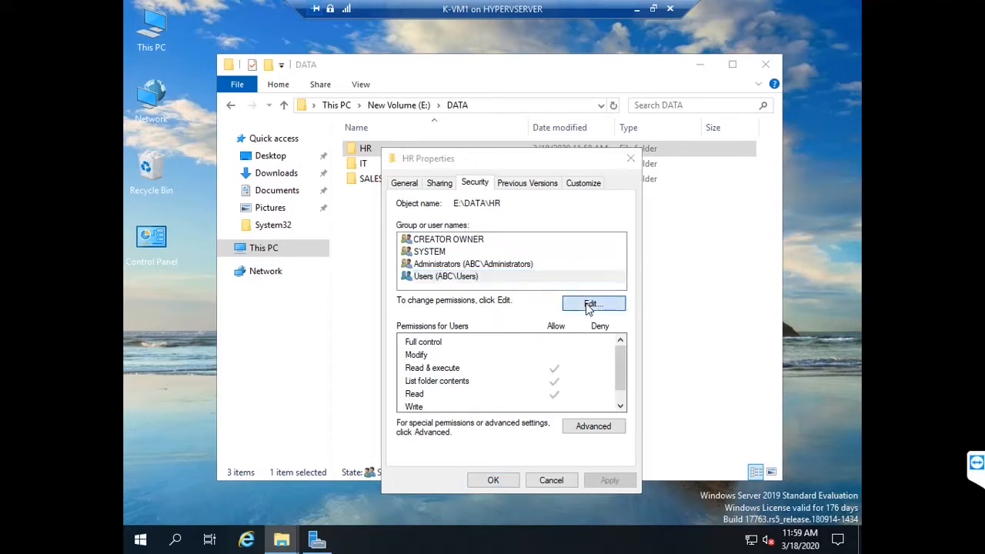
pyautogui.click(481, 323)
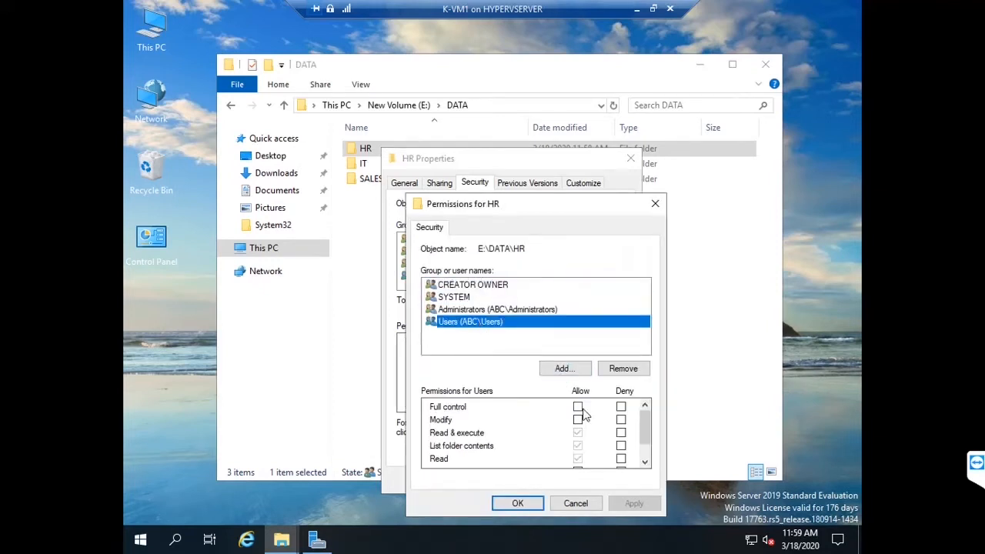
pyautogui.click(622, 372)
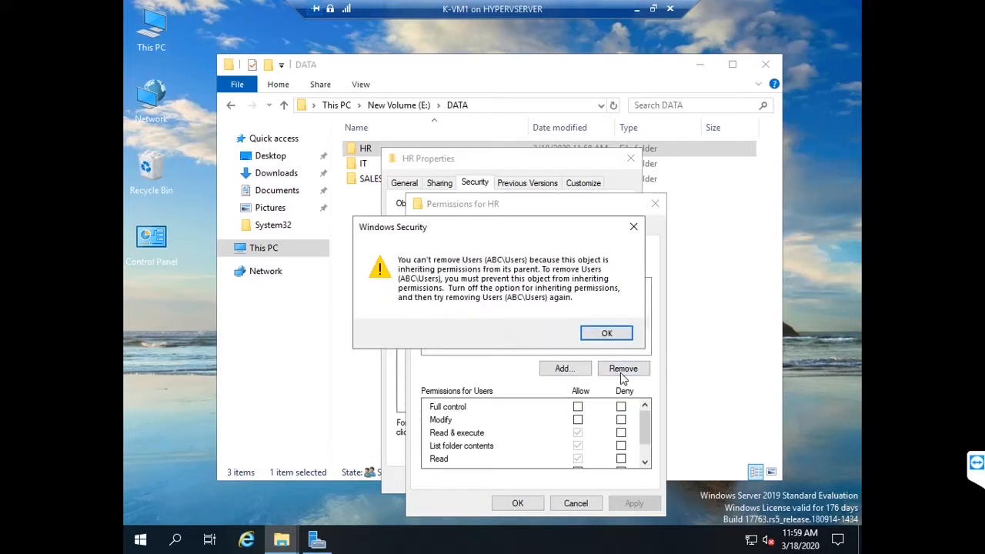
pyautogui.click(608, 334)
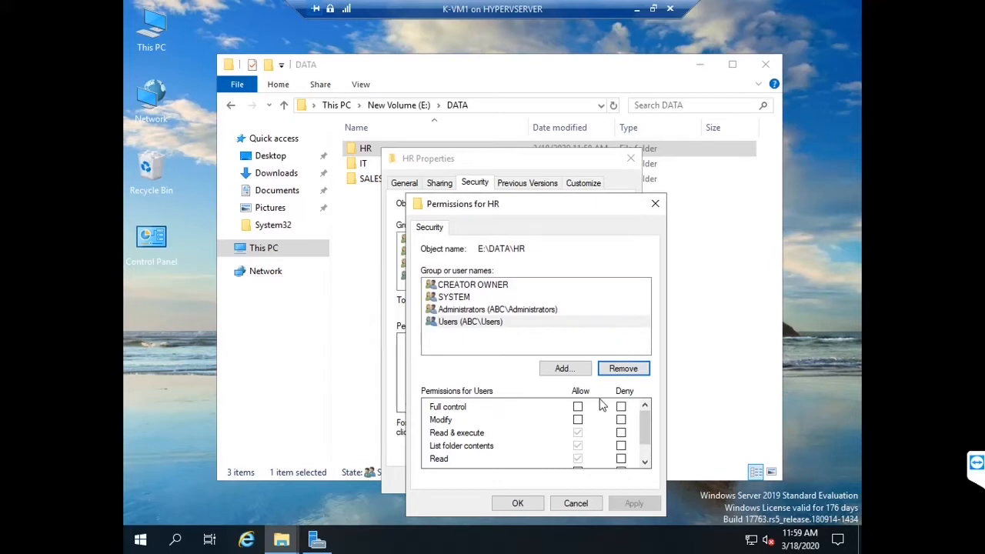
pyautogui.click(576, 502)
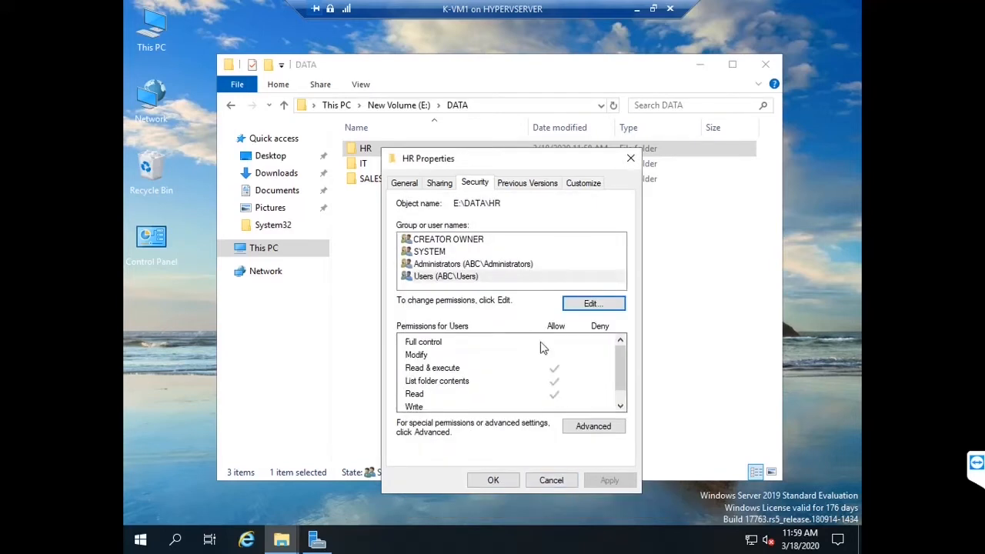
pyautogui.click(590, 425)
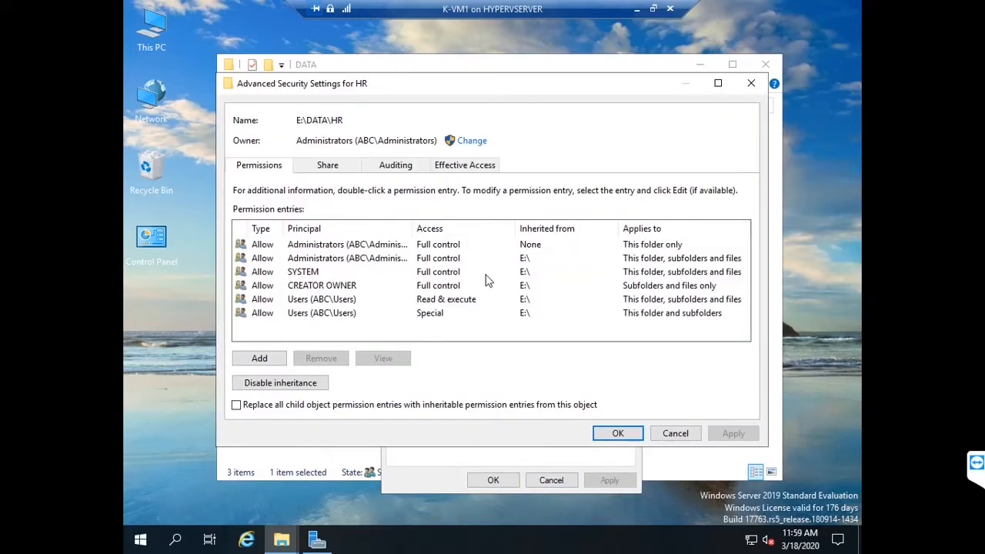
# Step: Disable inheritance on HR, converting entries to explicit, and remove both Users permission entries
pyautogui.click(309, 383)
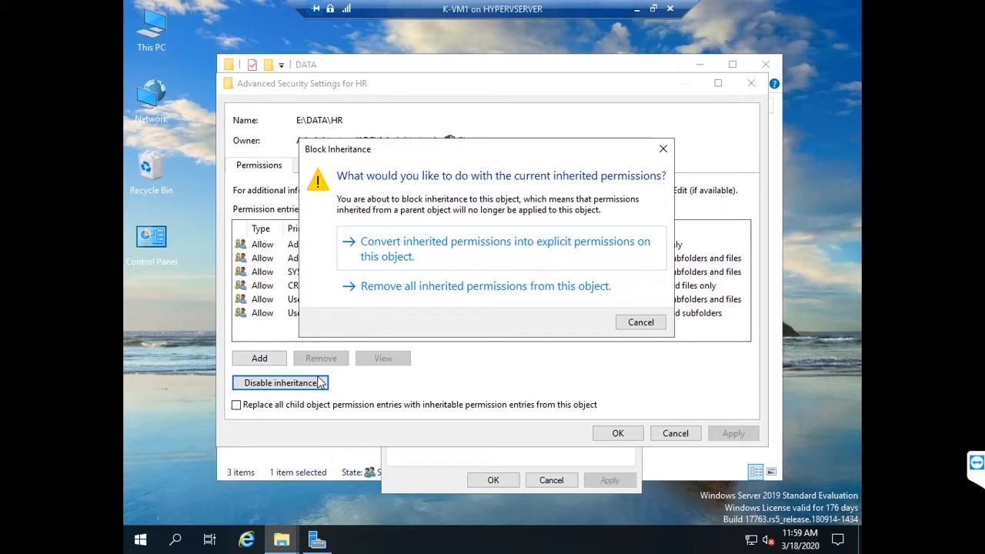
pyautogui.click(426, 260)
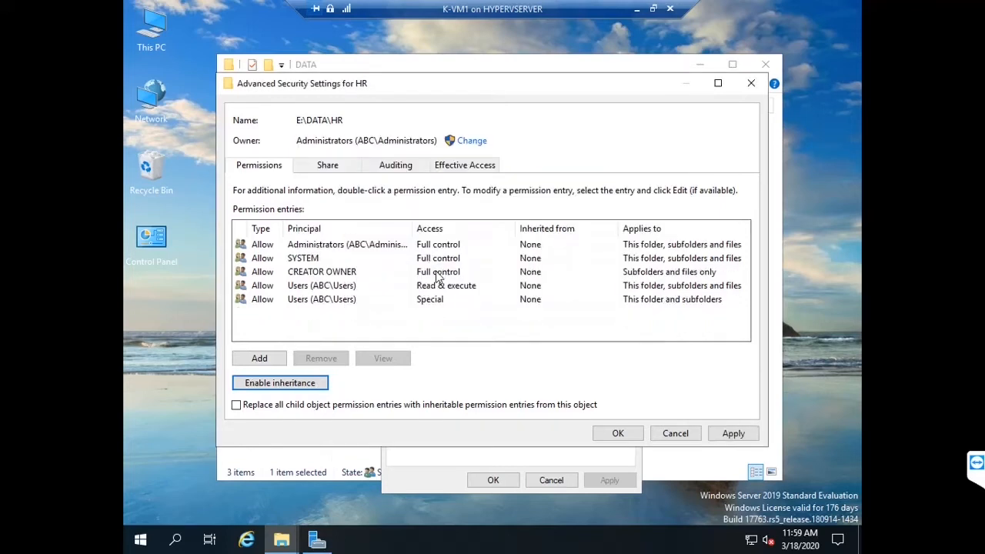
pyautogui.click(350, 304)
pyautogui.click(321, 357)
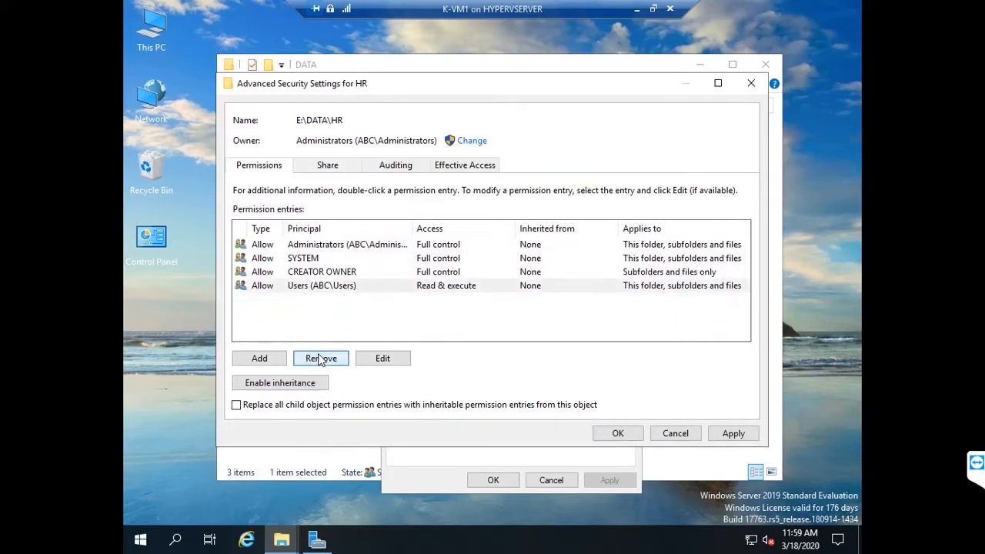
pyautogui.click(327, 278)
pyautogui.click(327, 286)
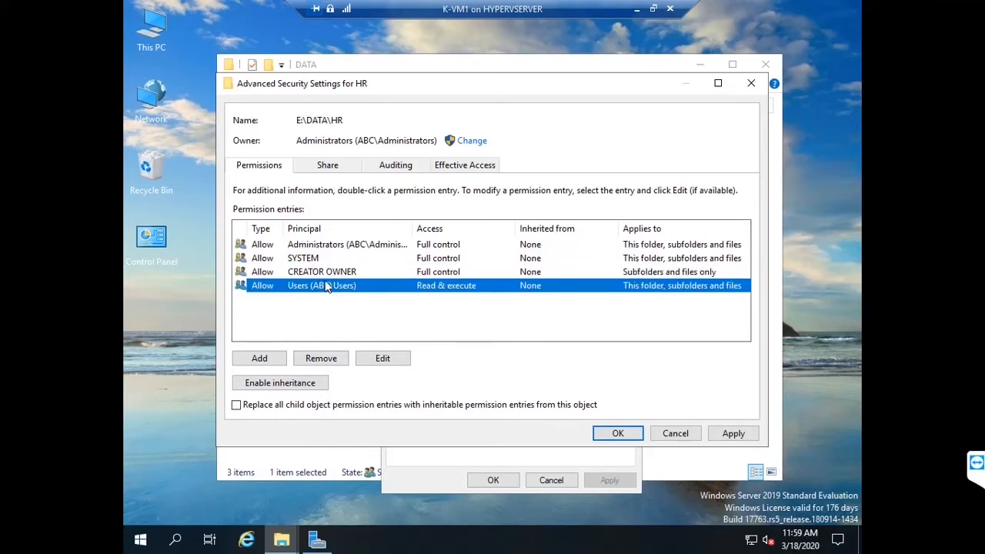
pyautogui.click(314, 362)
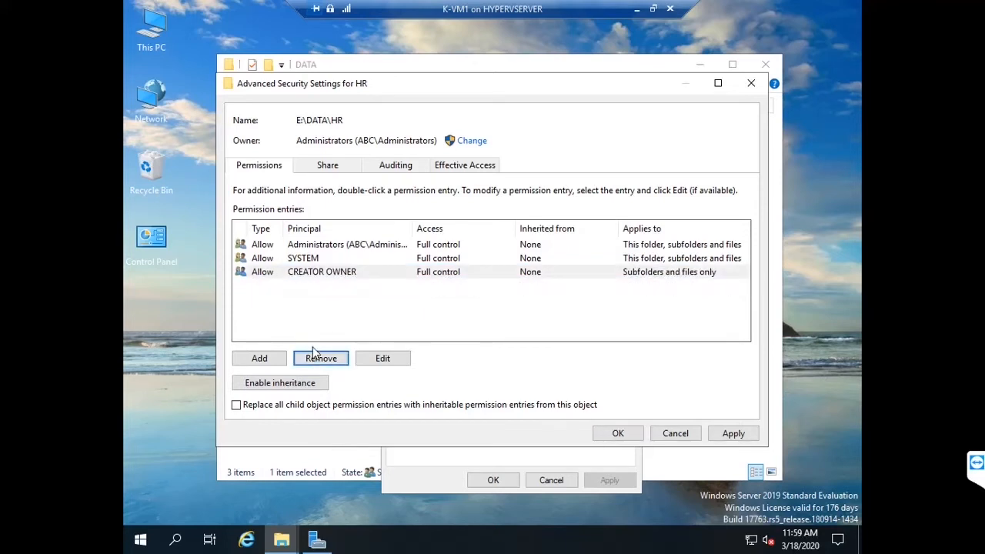
# Step: Add the HR department domain user with Modify access, apply, and close HR's property windows
pyautogui.click(264, 358)
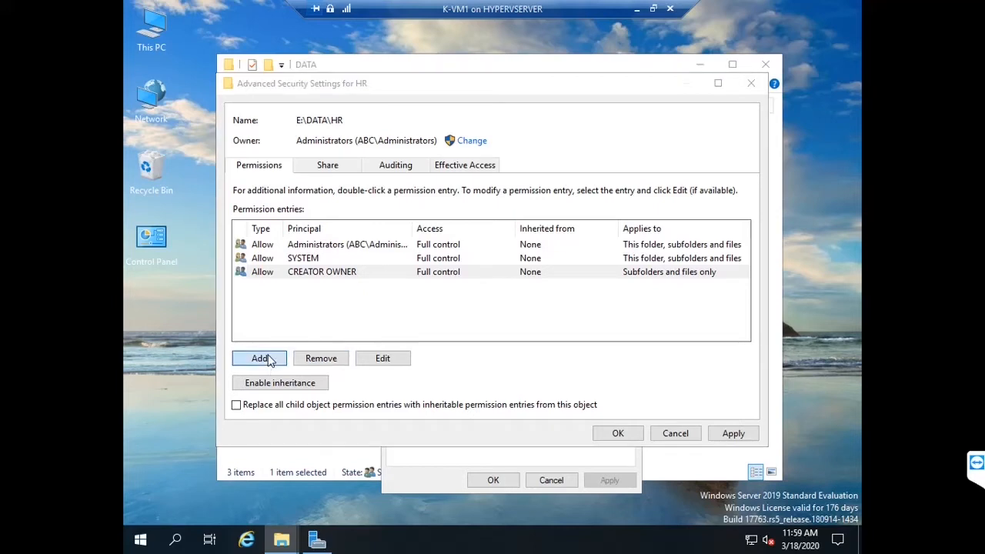
pyautogui.click(269, 95)
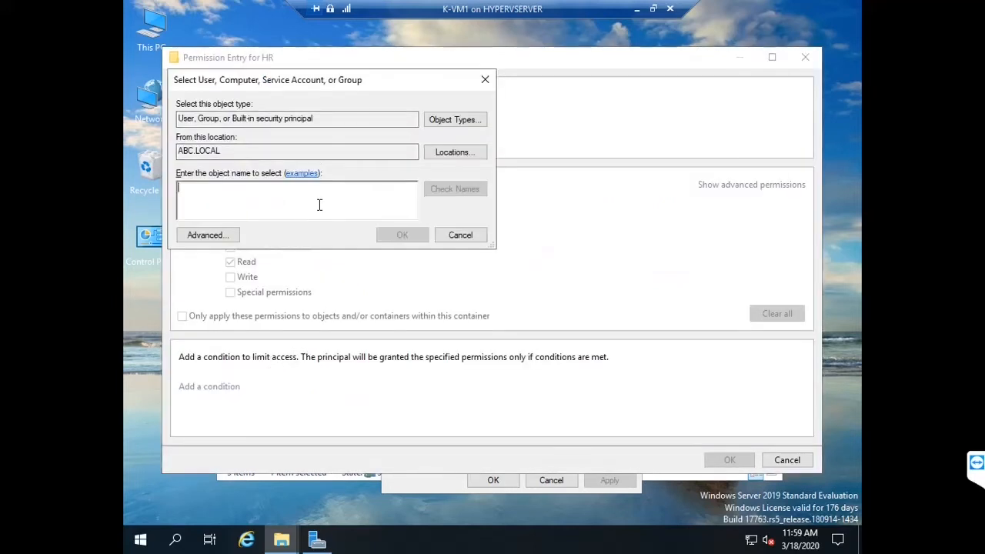
pyautogui.write('DAV')
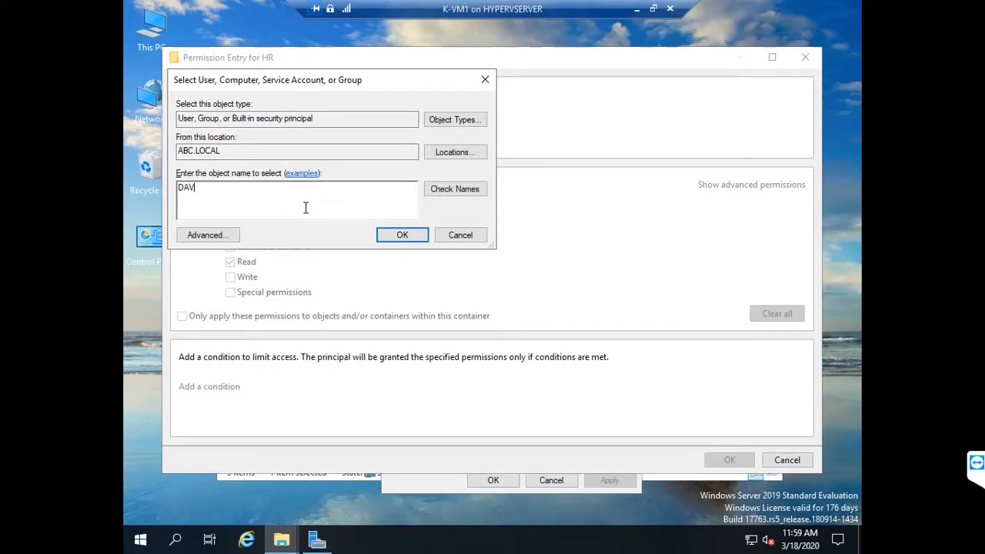
pyautogui.write('ID')
pyautogui.click(448, 190)
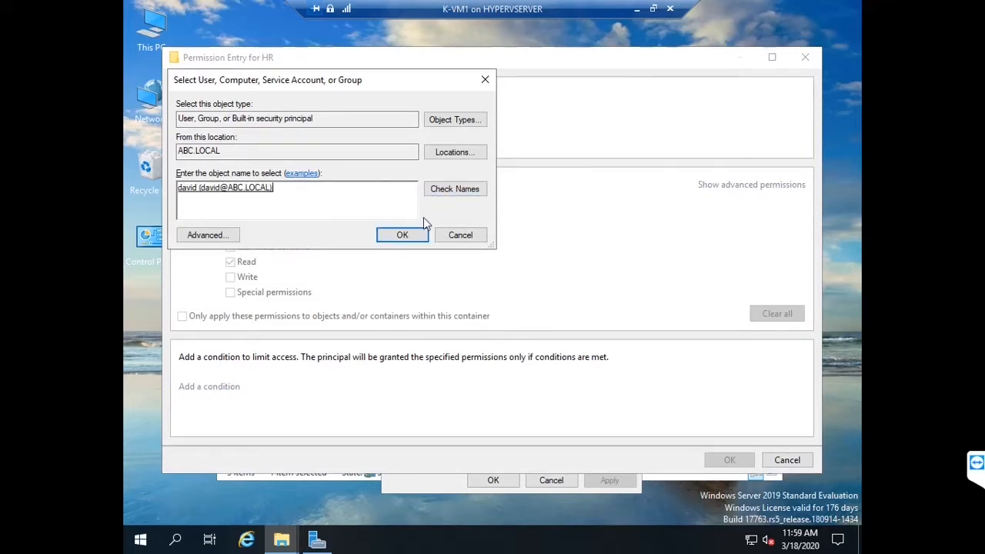
pyautogui.click(405, 240)
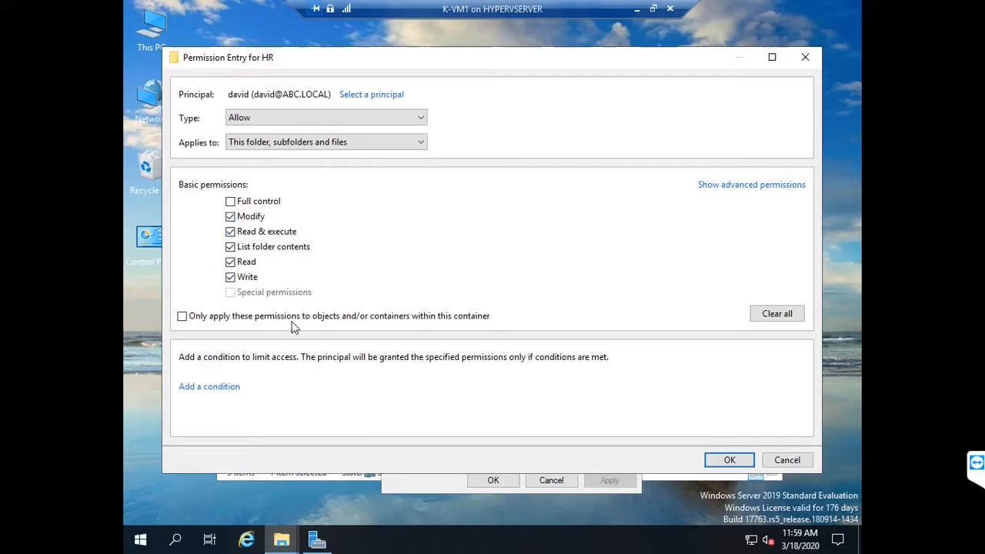
pyautogui.click(727, 460)
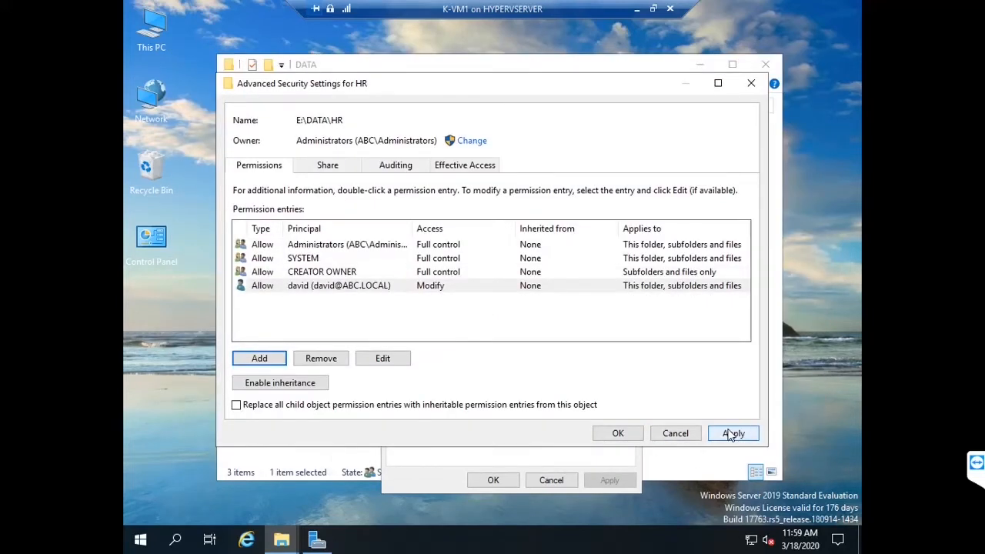
pyautogui.click(735, 433)
pyautogui.click(618, 434)
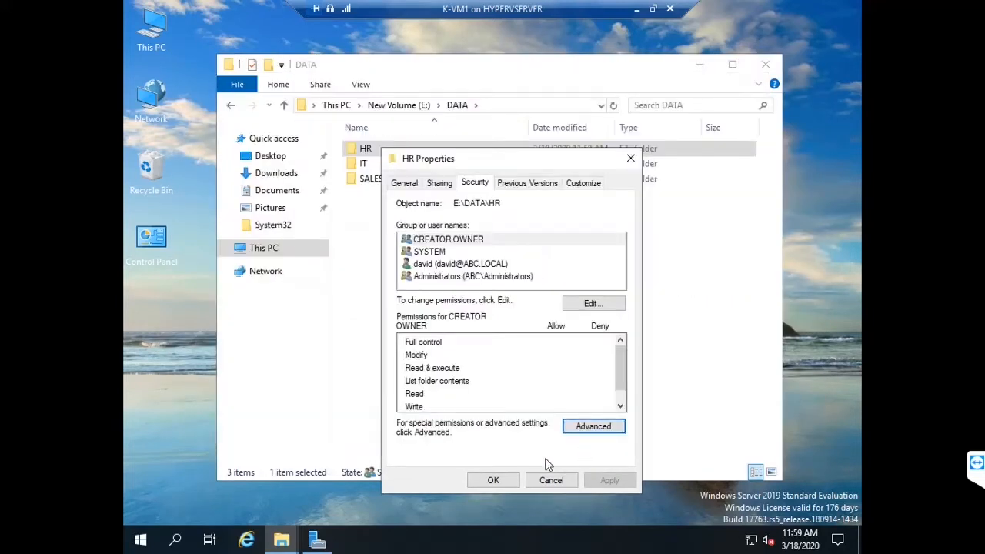
pyautogui.click(506, 479)
# Step: Open the advanced security settings of the IT folder's Properties
pyautogui.click(367, 171)
pyautogui.rightClick(366, 173)
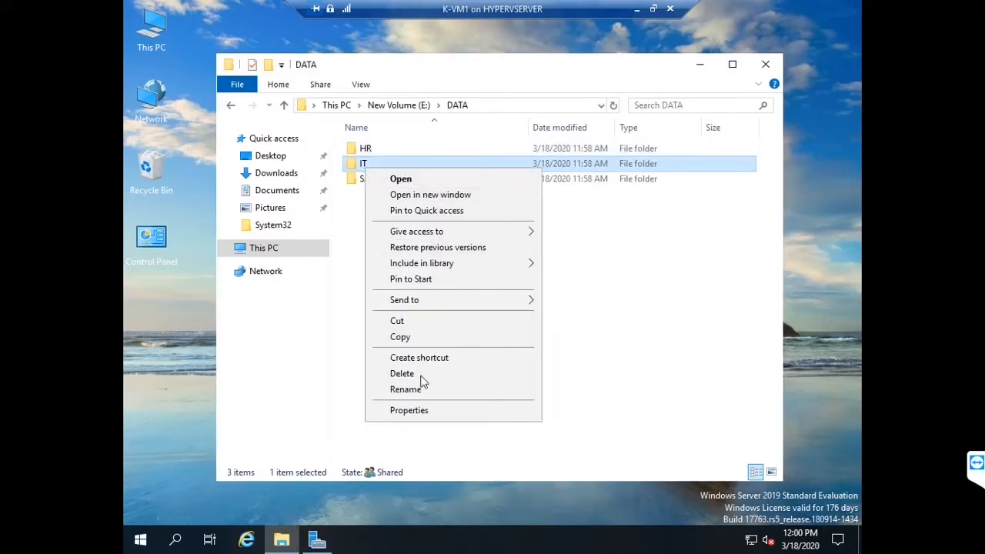
pyautogui.click(416, 408)
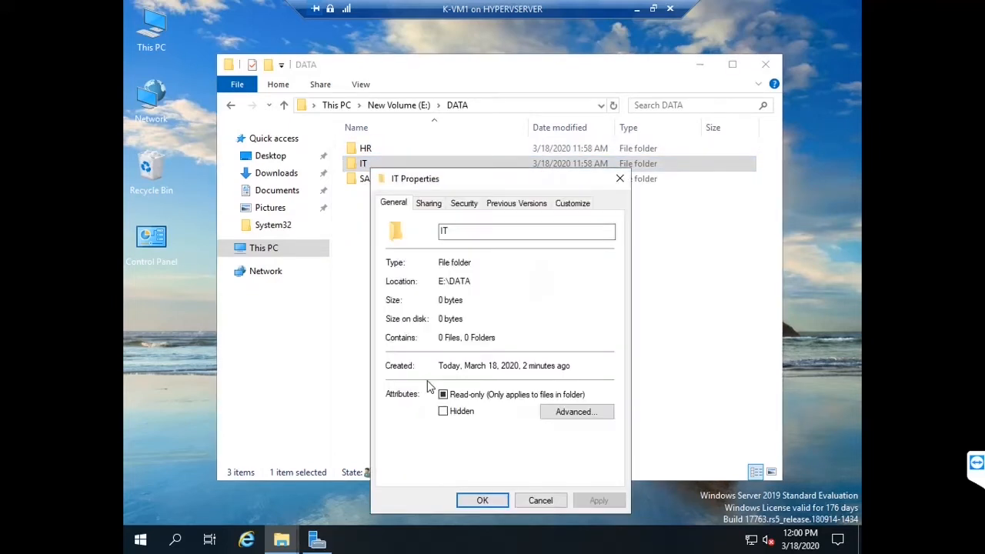
pyautogui.click(464, 204)
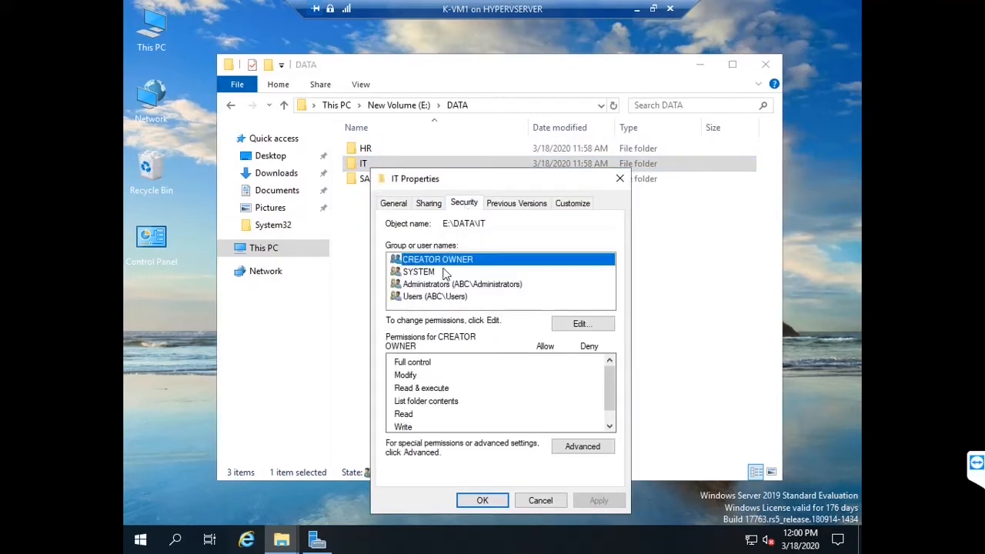
pyautogui.click(583, 447)
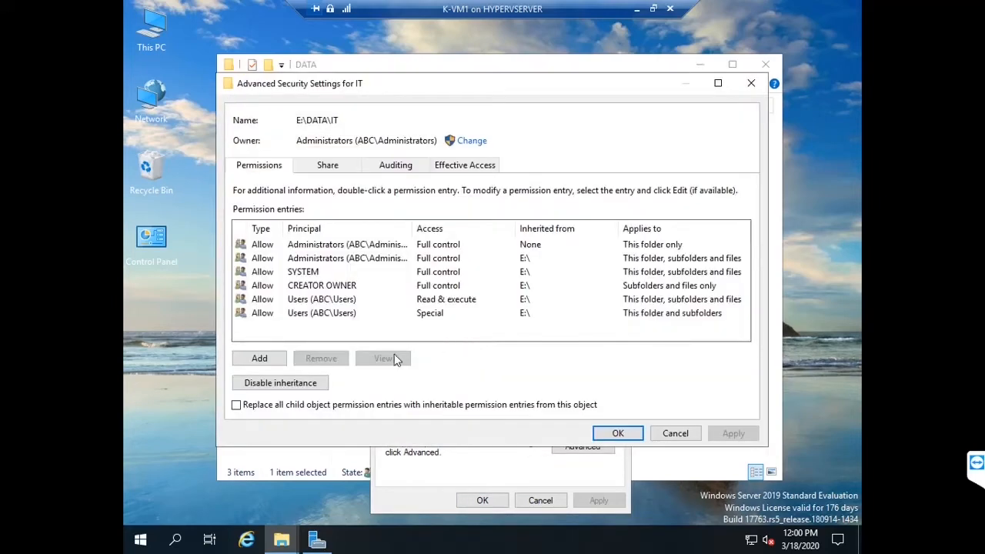
# Step: Disable inheritance on IT, converting entries to explicit, and remove both Users entries
pyautogui.click(308, 382)
pyautogui.click(343, 262)
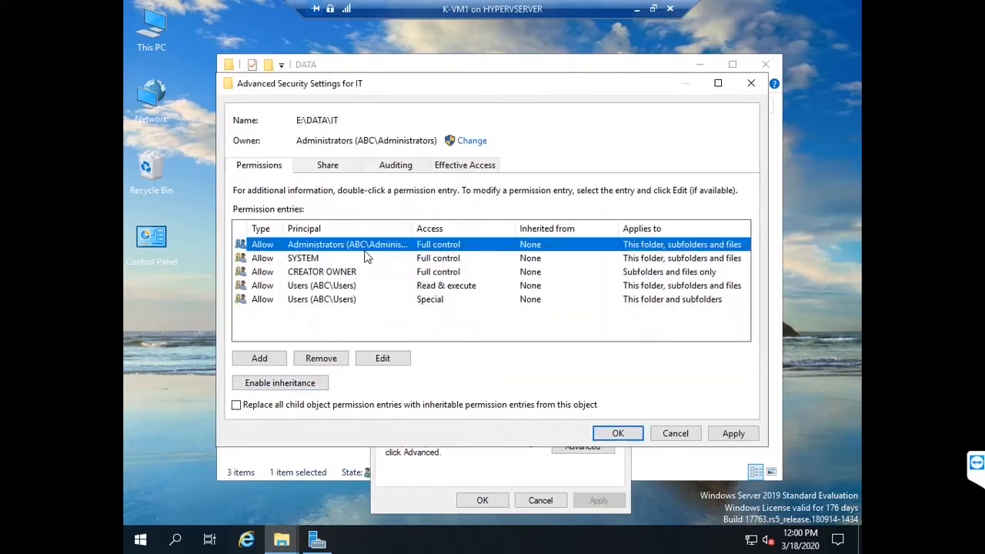
pyautogui.click(323, 299)
pyautogui.click(322, 359)
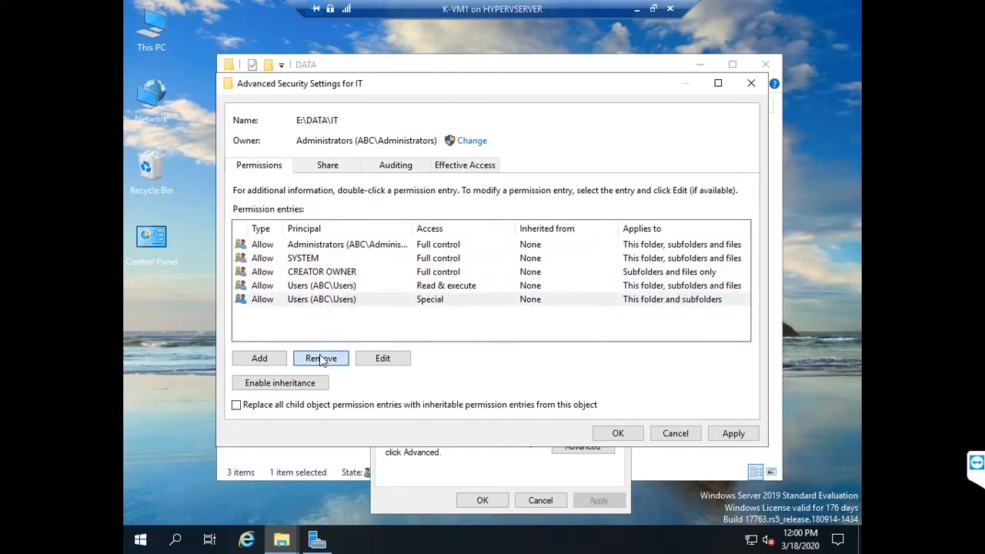
pyautogui.click(333, 286)
pyautogui.click(322, 360)
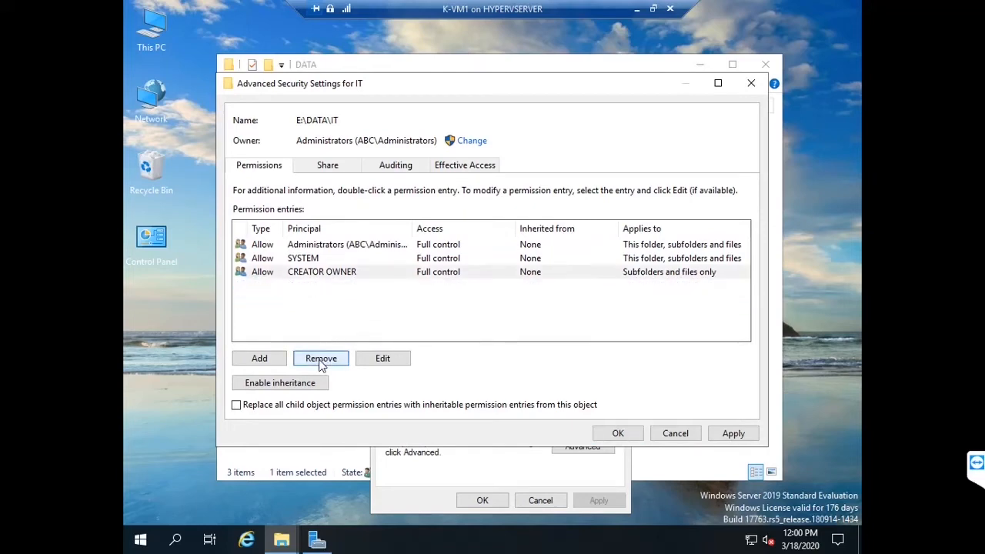
# Step: Add the IT department domain user with Modify permission, apply, and close IT's property windows
pyautogui.click(267, 363)
pyautogui.click(278, 98)
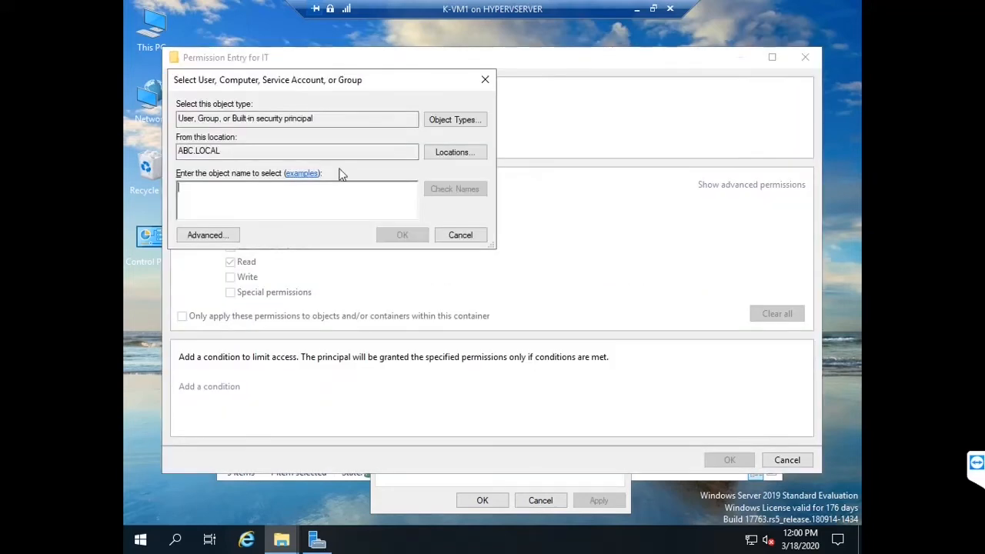
pyautogui.write('D')
pyautogui.press('BackSpace')
pyautogui.write('DA')
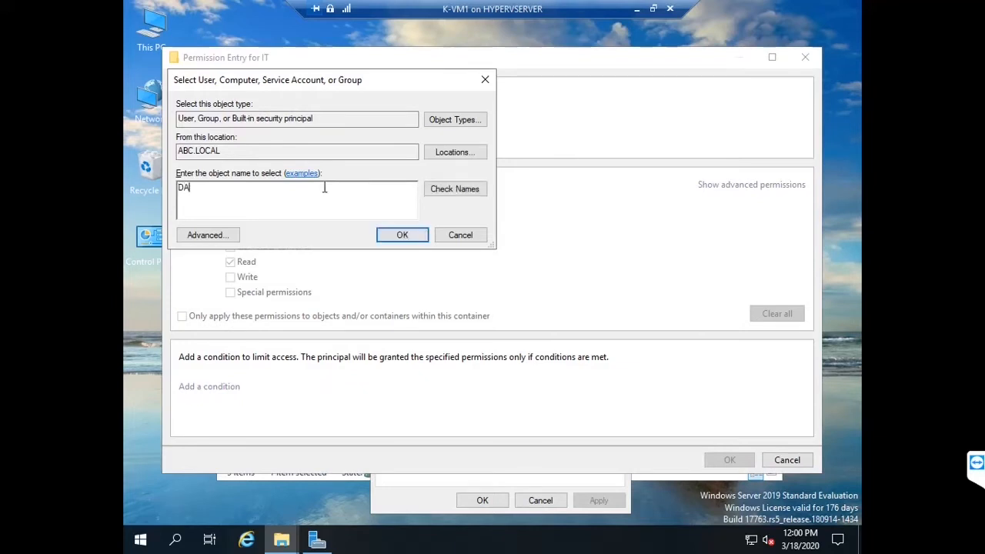
pyautogui.write('NIEL')
pyautogui.click(453, 192)
pyautogui.click(402, 234)
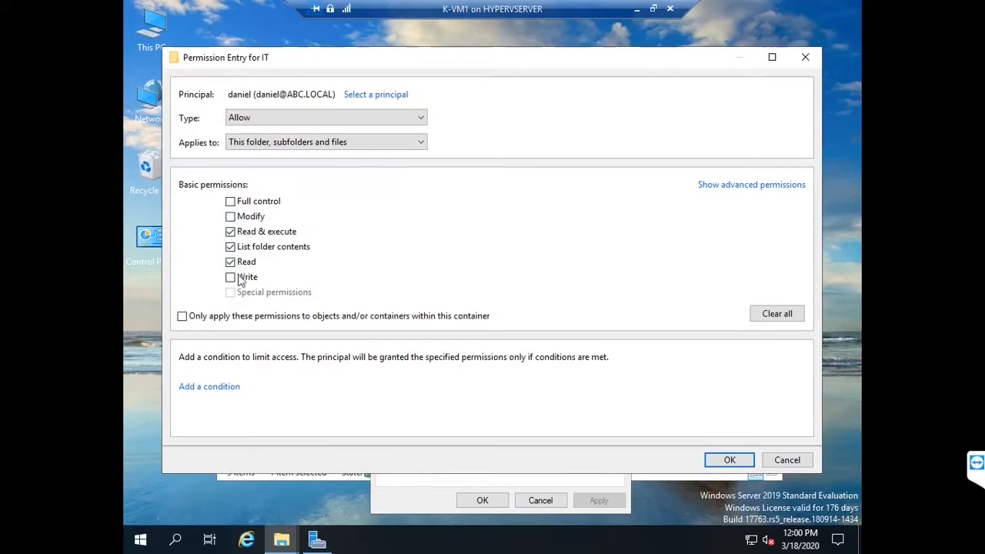
pyautogui.click(231, 217)
pyautogui.click(716, 456)
pyautogui.click(734, 433)
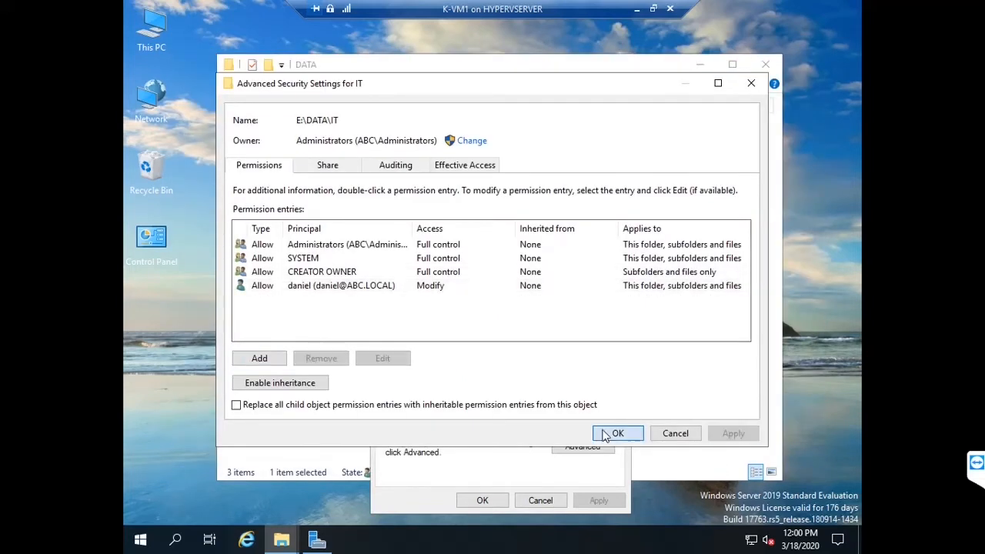
pyautogui.click(620, 434)
pyautogui.click(482, 501)
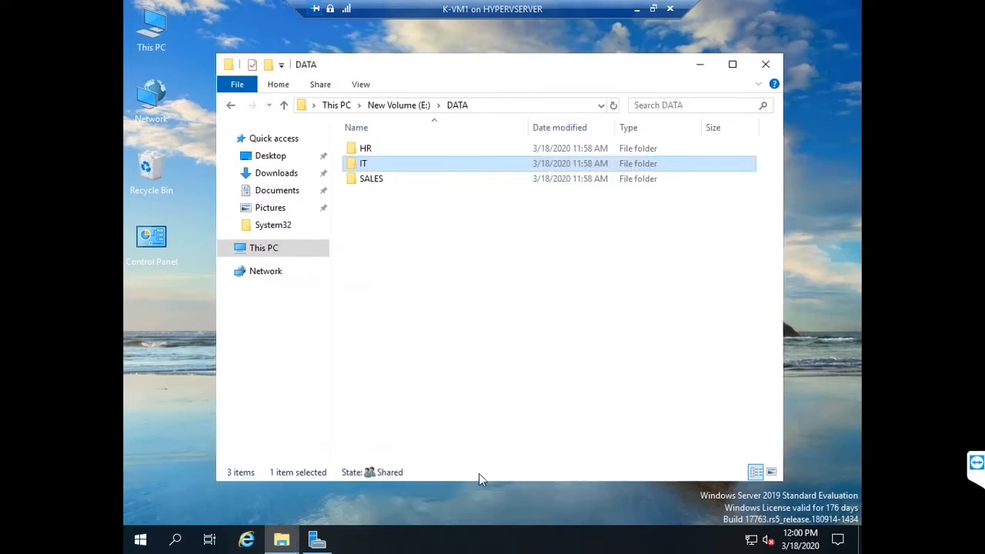
# Step: Open the advanced security settings of the SALES folder's Properties
pyautogui.click(376, 173)
pyautogui.rightClick(376, 173)
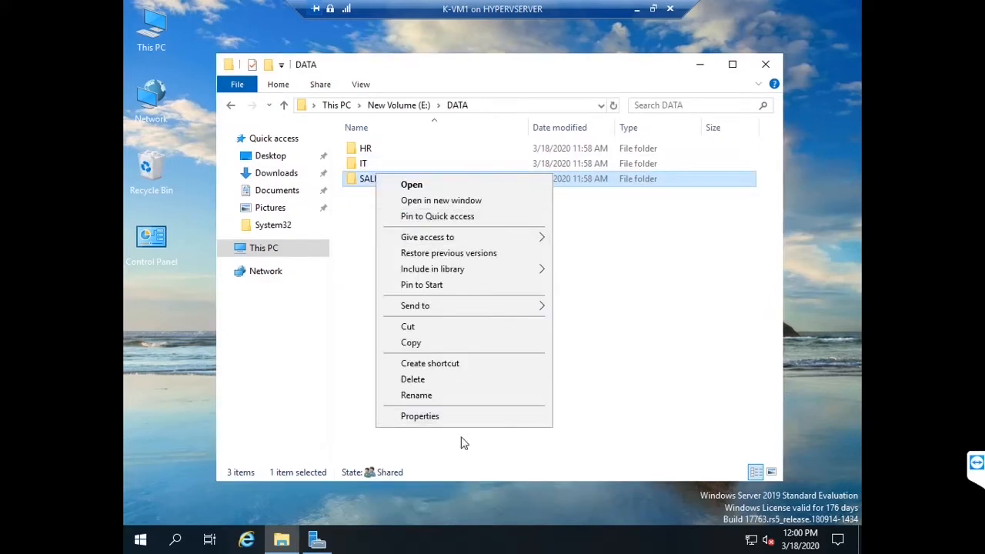
pyautogui.click(467, 413)
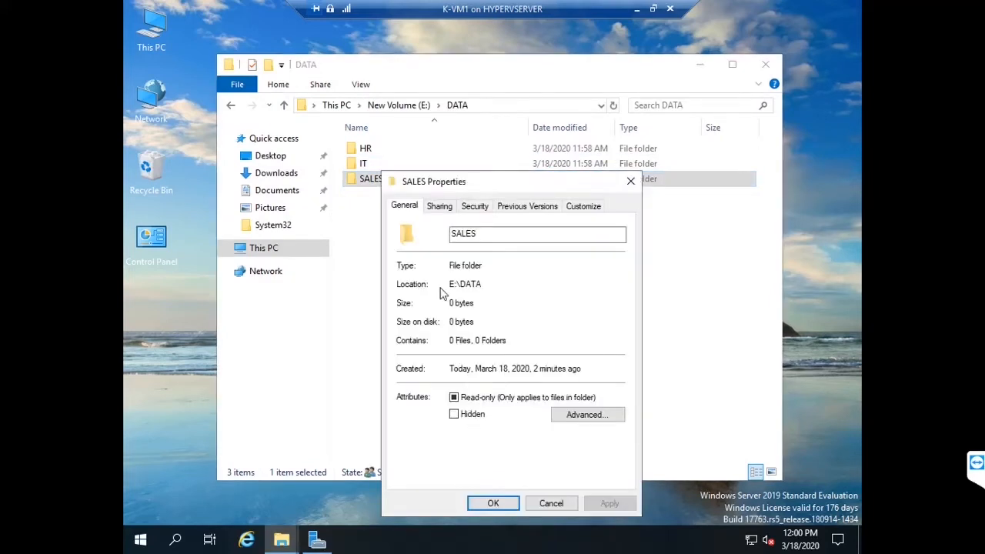
pyautogui.click(482, 206)
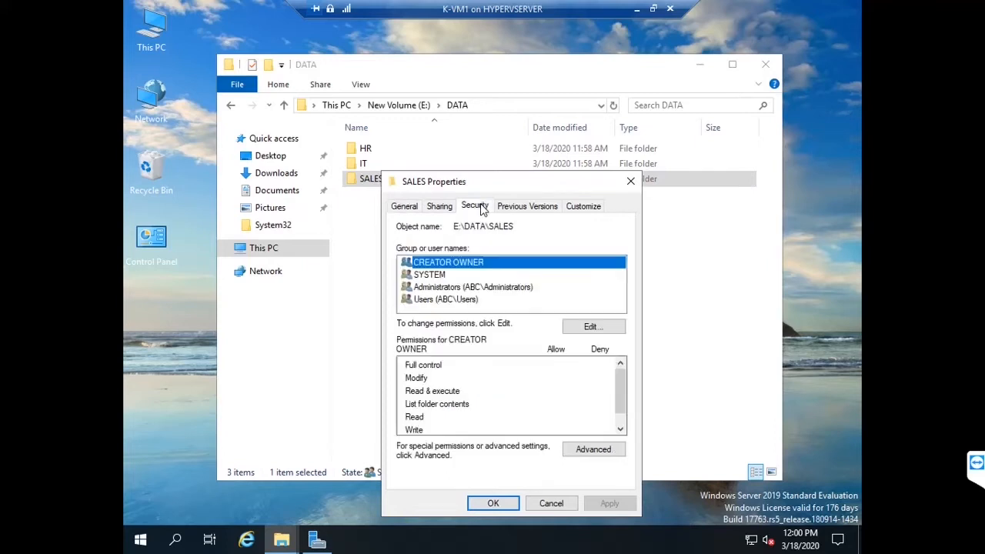
pyautogui.click(585, 451)
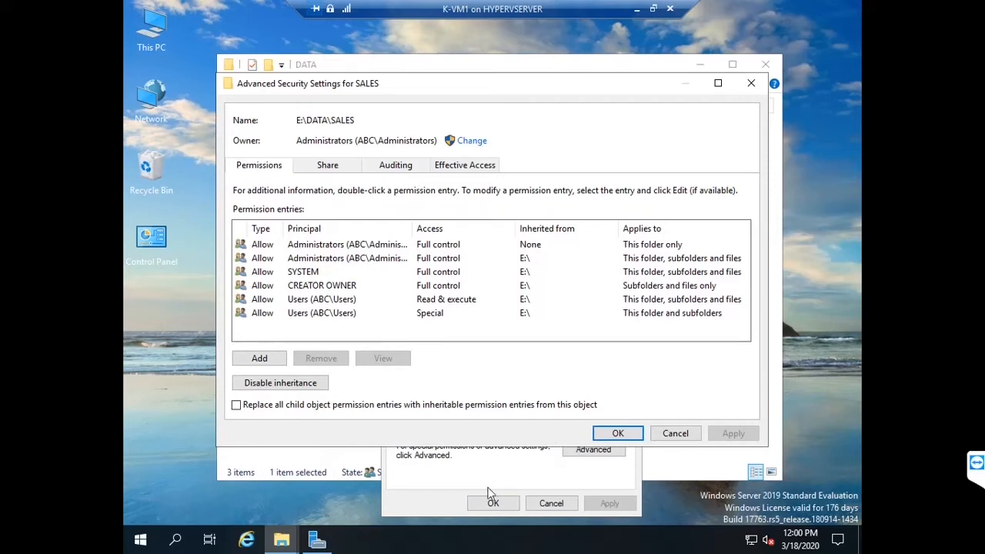
# Step: Disable inheritance on SALES, converting entries to explicit, and remove both Users entries
pyautogui.click(280, 383)
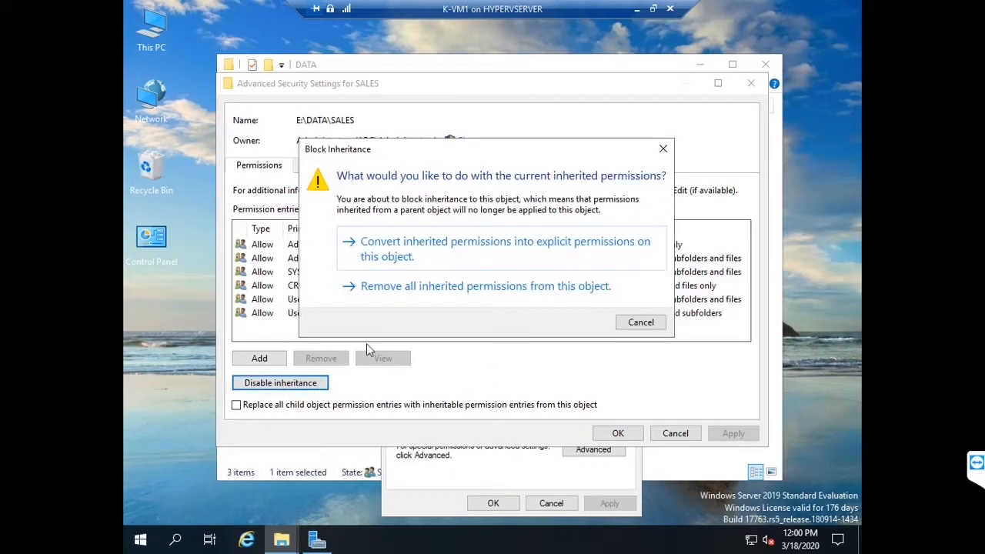
pyautogui.click(471, 250)
pyautogui.click(346, 300)
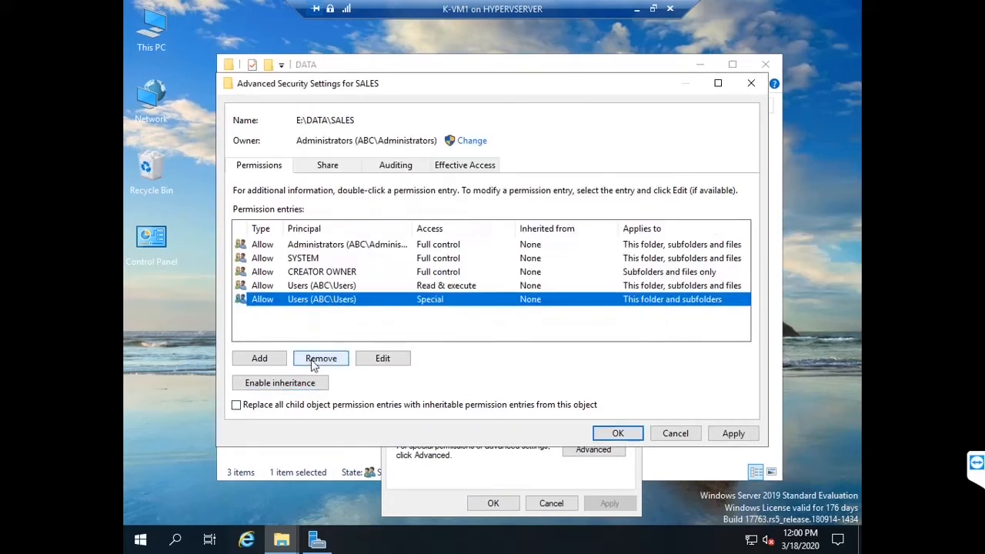
pyautogui.click(320, 359)
pyautogui.click(326, 286)
pyautogui.click(321, 359)
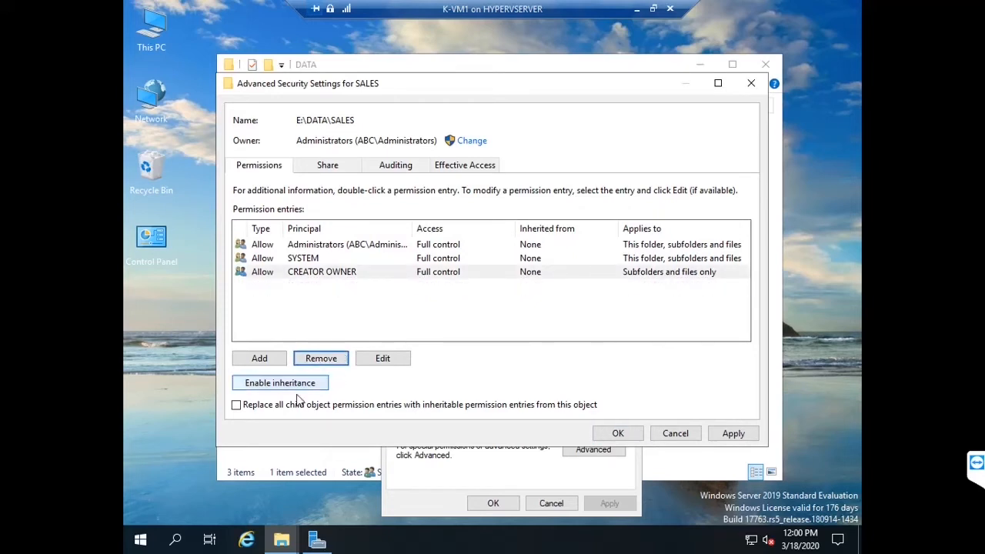
# Step: Add the SALES department domain user with Modify permission, apply, and close SALES's property windows
pyautogui.click(285, 360)
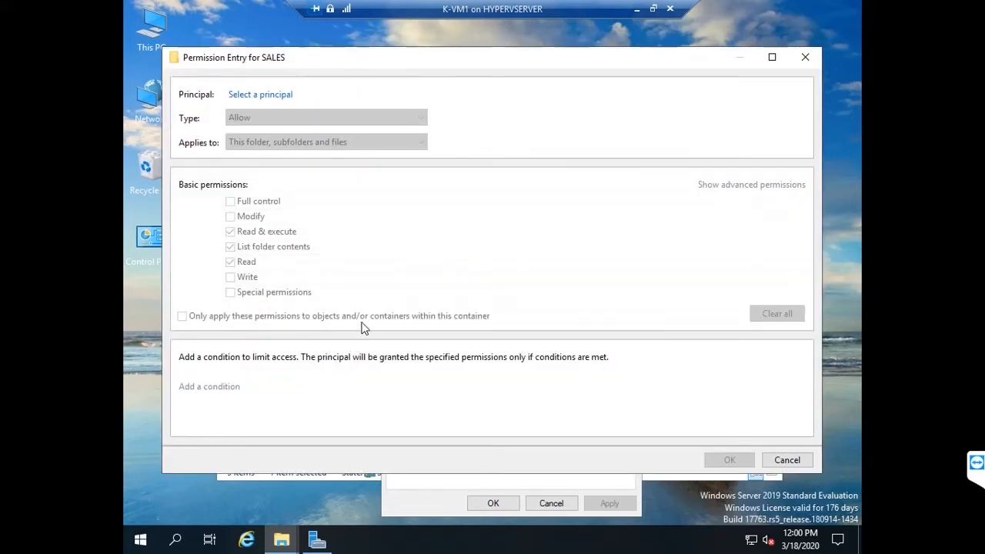
pyautogui.click(281, 96)
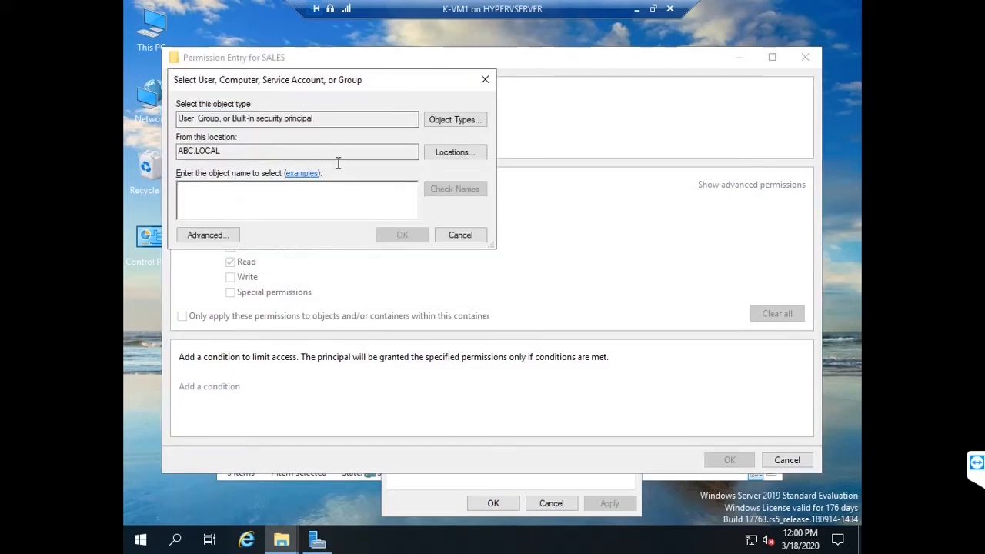
pyautogui.write('SARA')
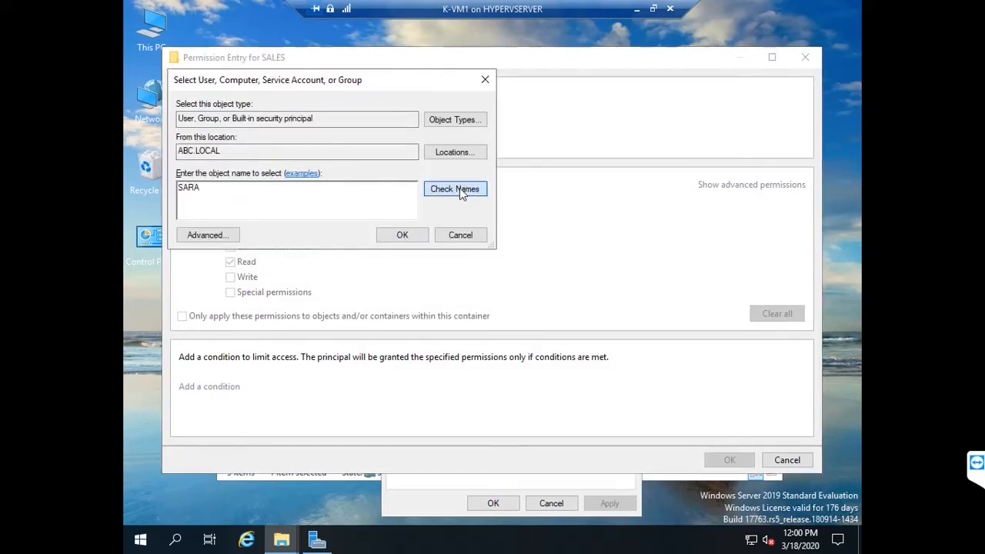
pyautogui.click(459, 188)
pyautogui.click(421, 237)
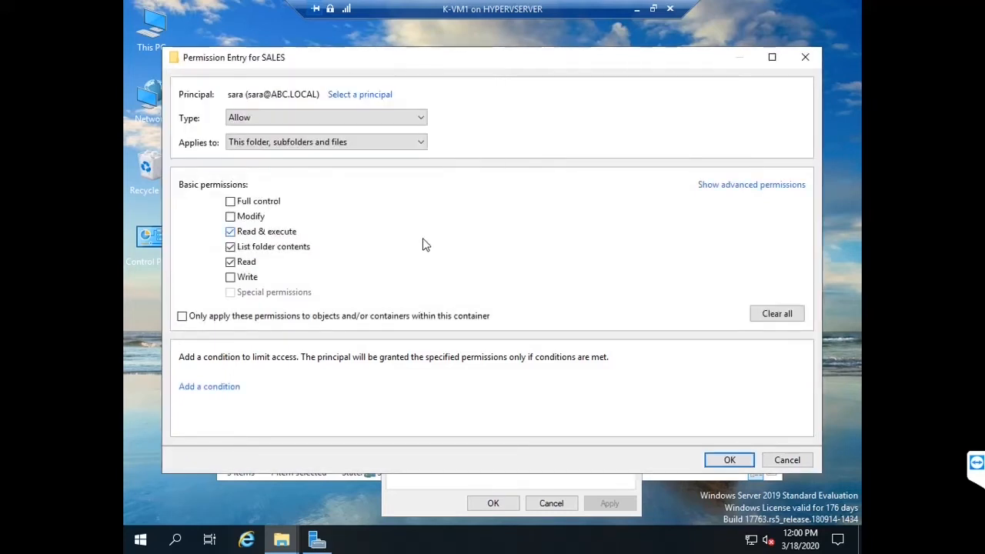
pyautogui.click(230, 277)
pyautogui.click(230, 216)
pyautogui.click(727, 460)
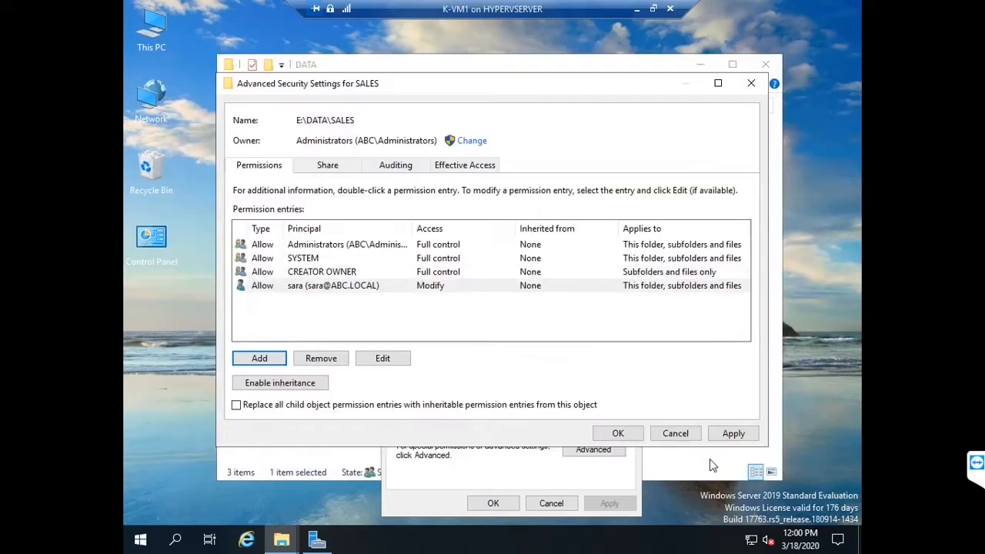
pyautogui.click(614, 431)
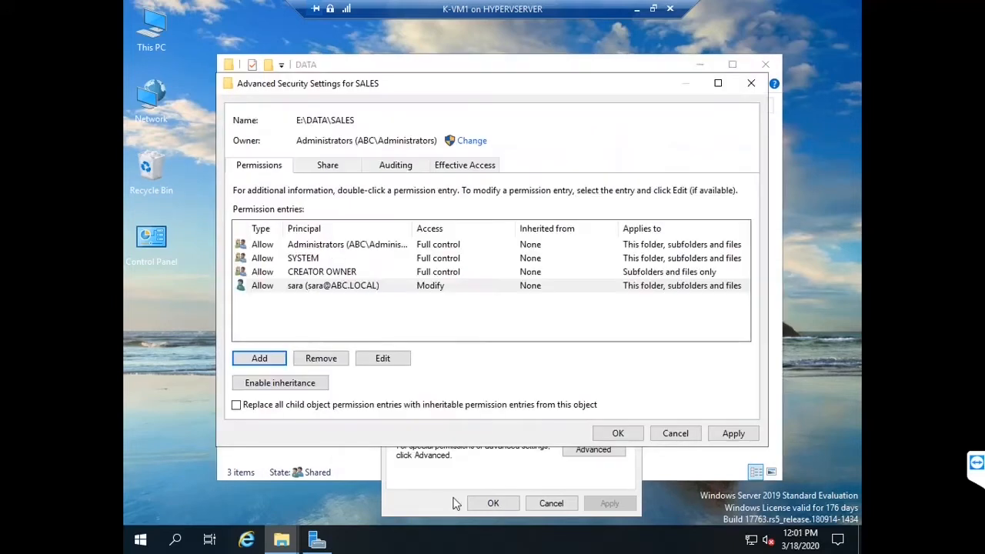
pyautogui.click(720, 434)
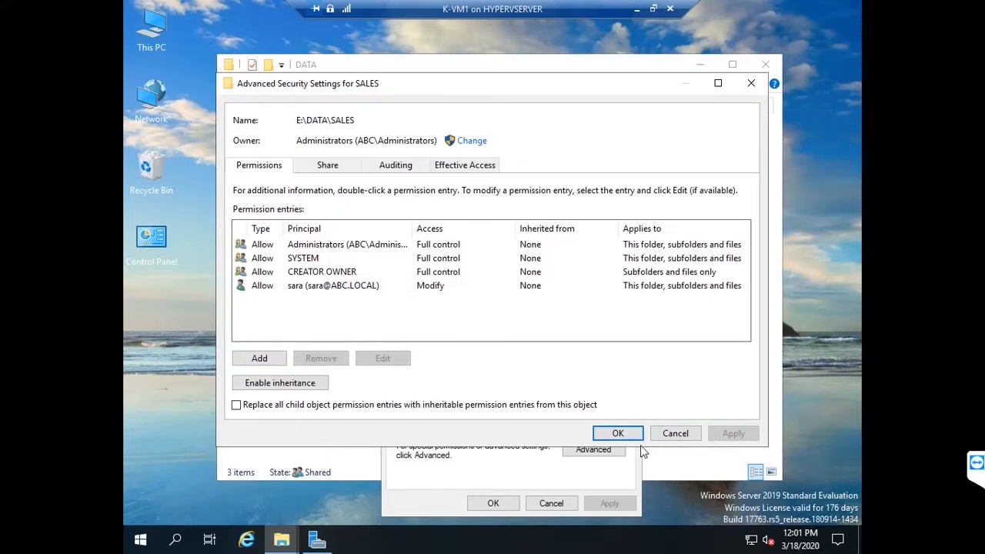
pyautogui.click(617, 433)
pyautogui.click(492, 502)
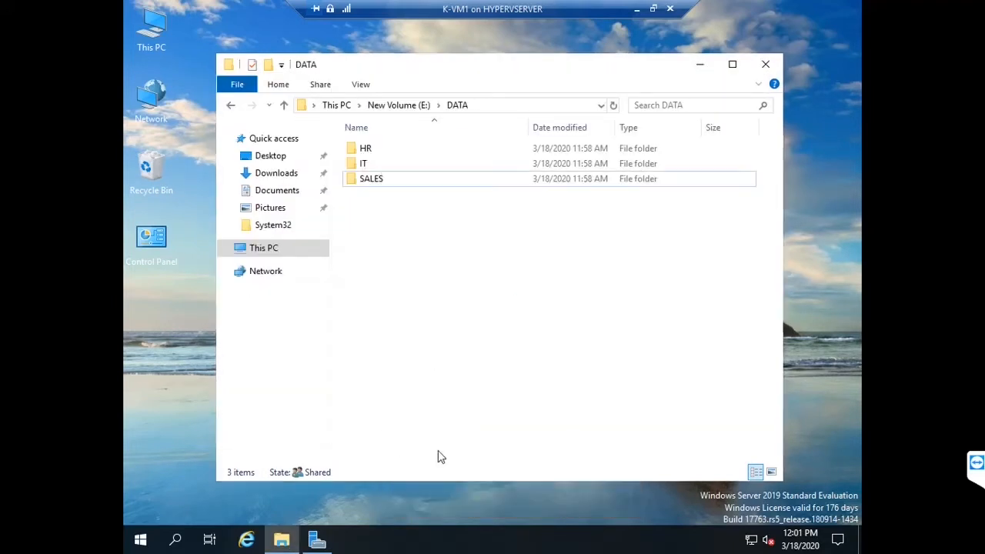
# Step: Connect to the K-VM2 virtual machine and make its connection window full screen
pyautogui.click(636, 13)
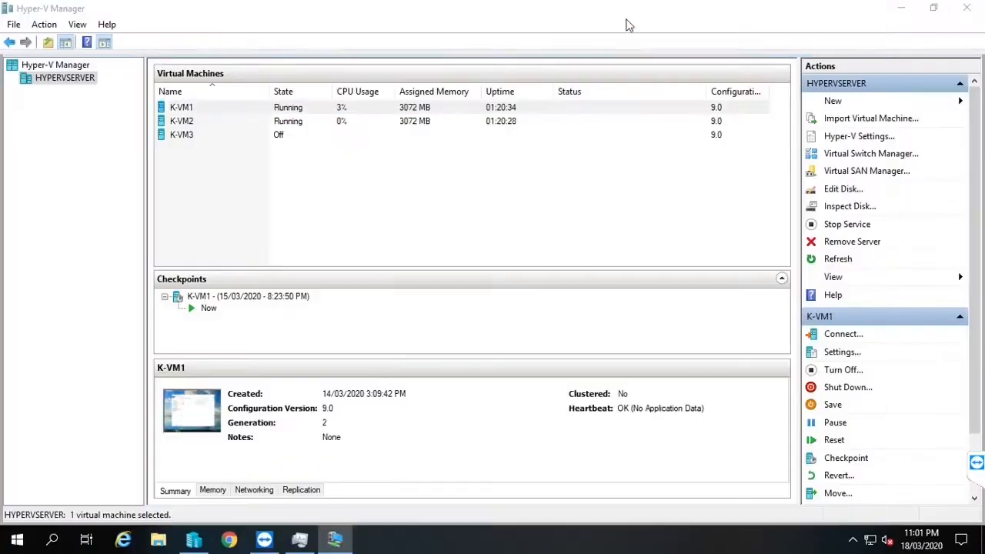
pyautogui.click(227, 122)
pyautogui.press('Up')
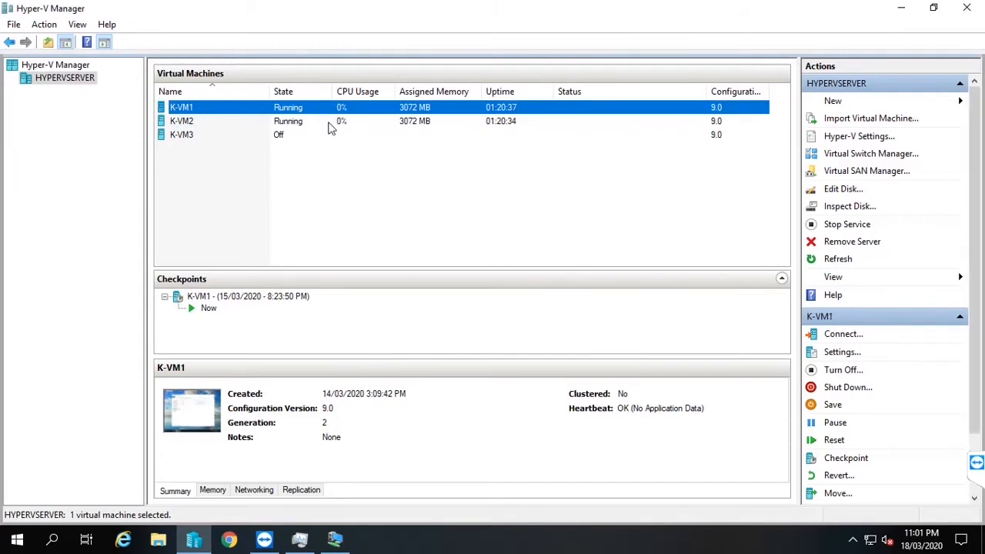
pyautogui.doubleClick(329, 123)
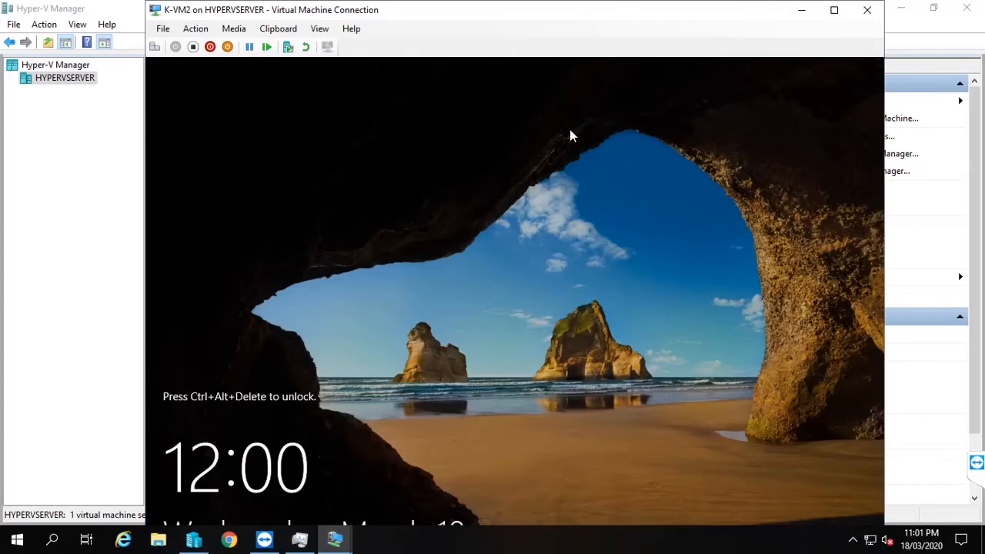
pyautogui.doubleClick(573, 15)
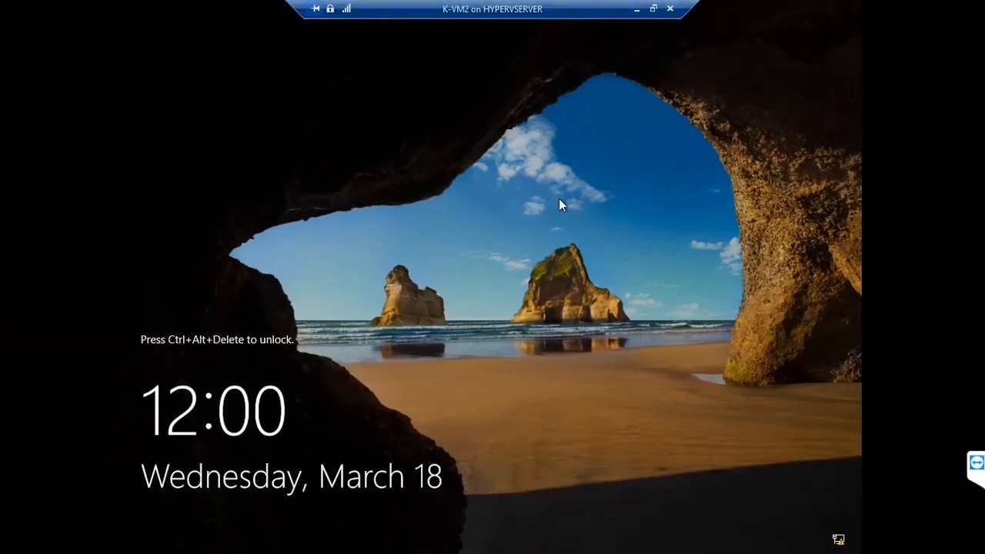
# Step: Sign in to K-VM2 via Other user with the HR domain user's name and password
pyautogui.hotkey('ctrl', 'alt', 'End')
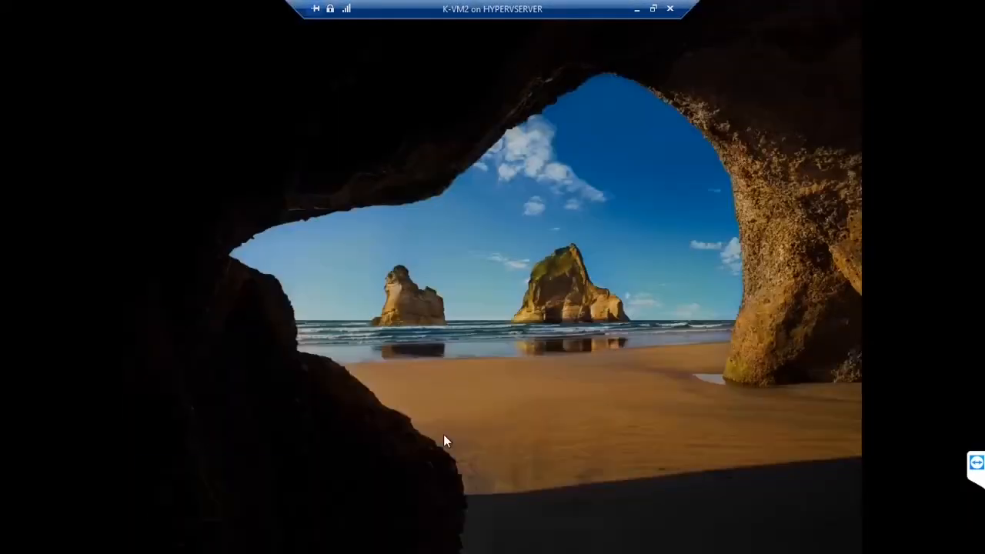
pyautogui.click(228, 529)
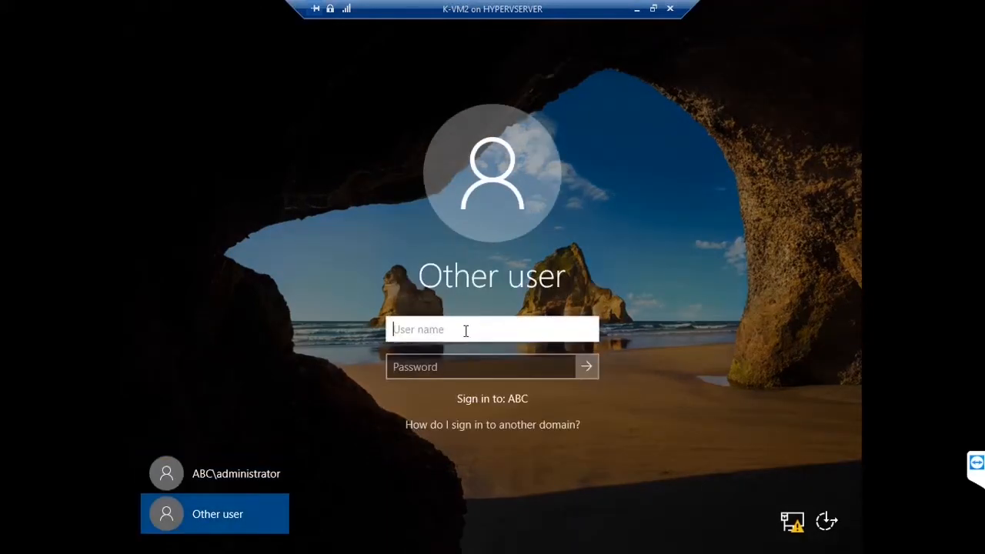
pyautogui.write('ABC\\')
pyautogui.write('david')
pyautogui.press('Tab')
pyautogui.write('p')
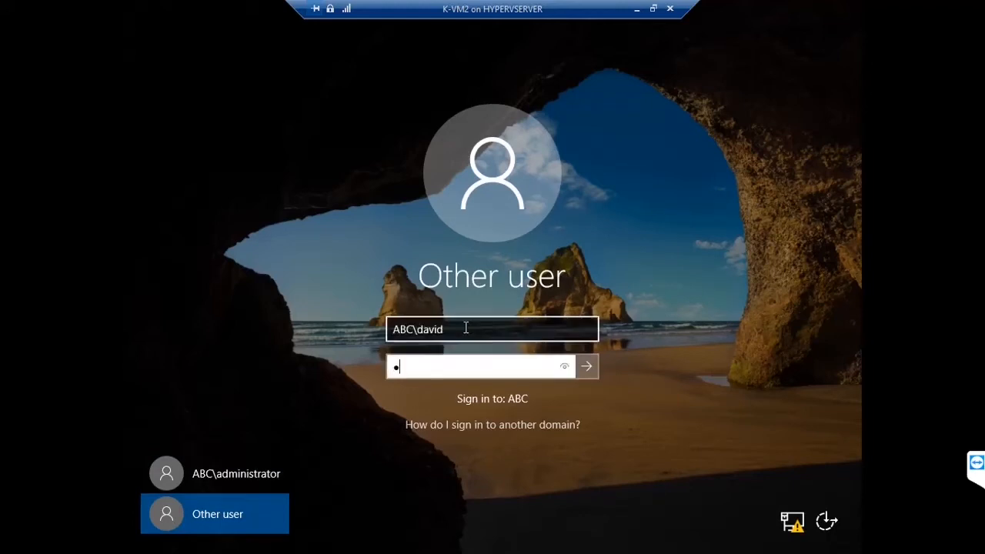
pyautogui.write('@ssw0rd')
pyautogui.press('Return')
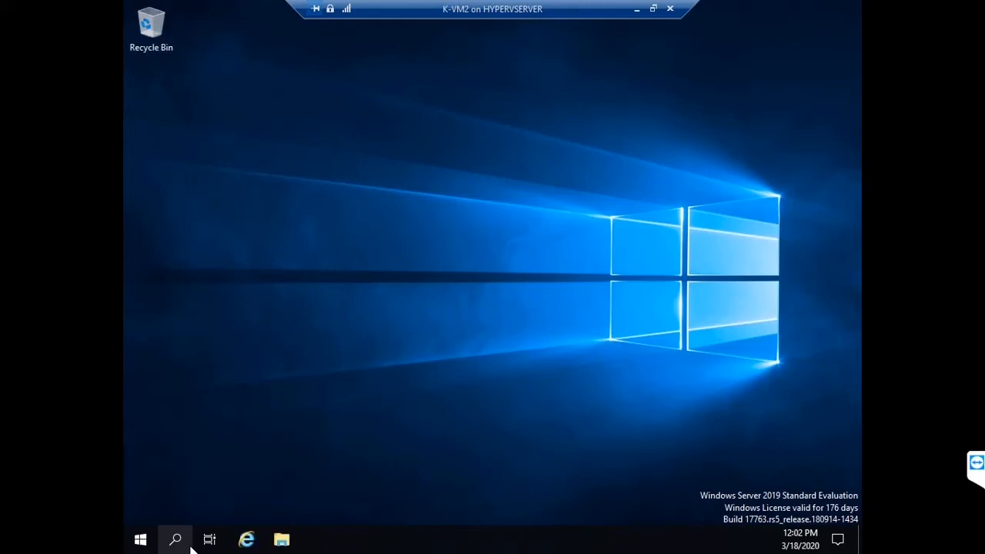
# Step: Open the file server path \\192.168.200.50 from the Run dialog
pyautogui.press('super+r')
pyautogui.write('ru')
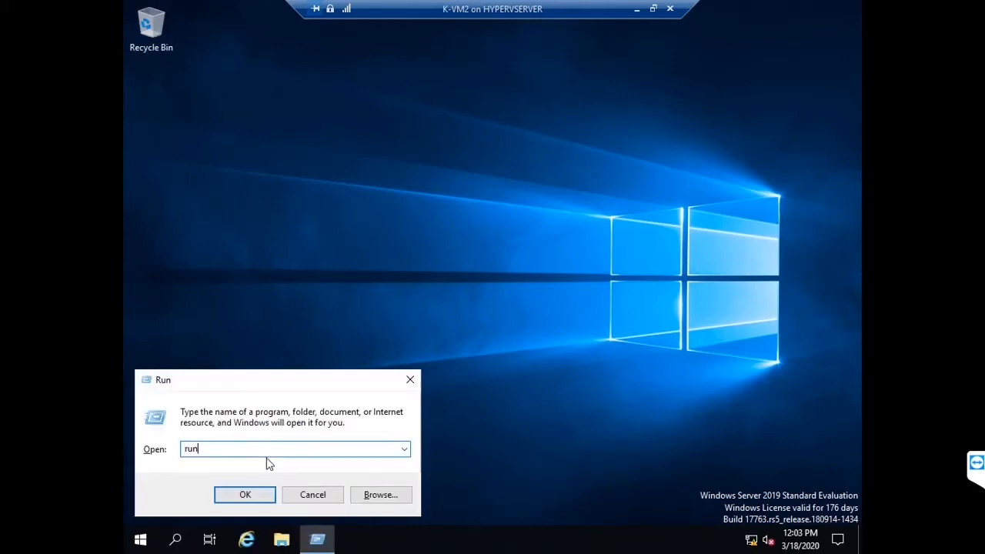
pyautogui.press('BackSpace')
pyautogui.press('BackSpace')
pyautogui.press('BackSpace')
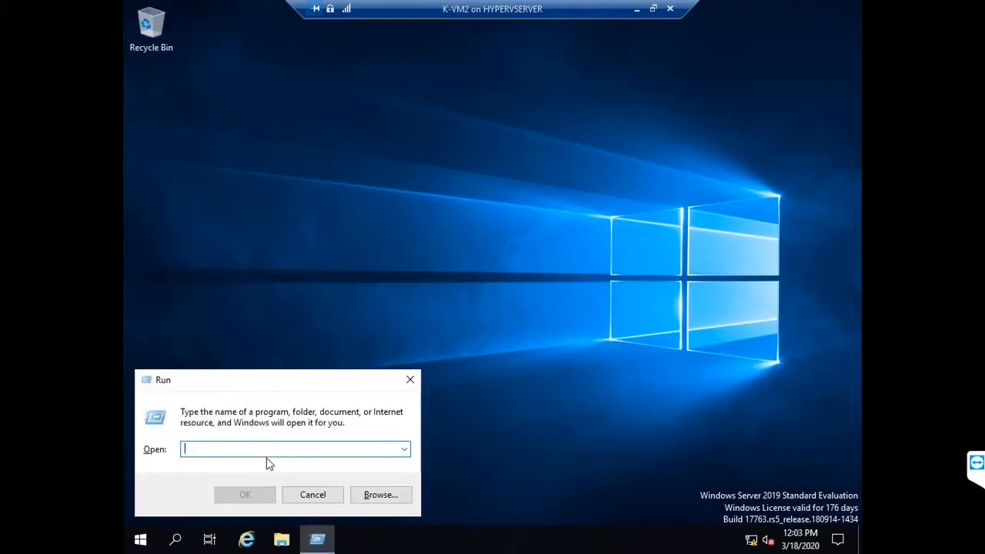
pyautogui.write('\\')
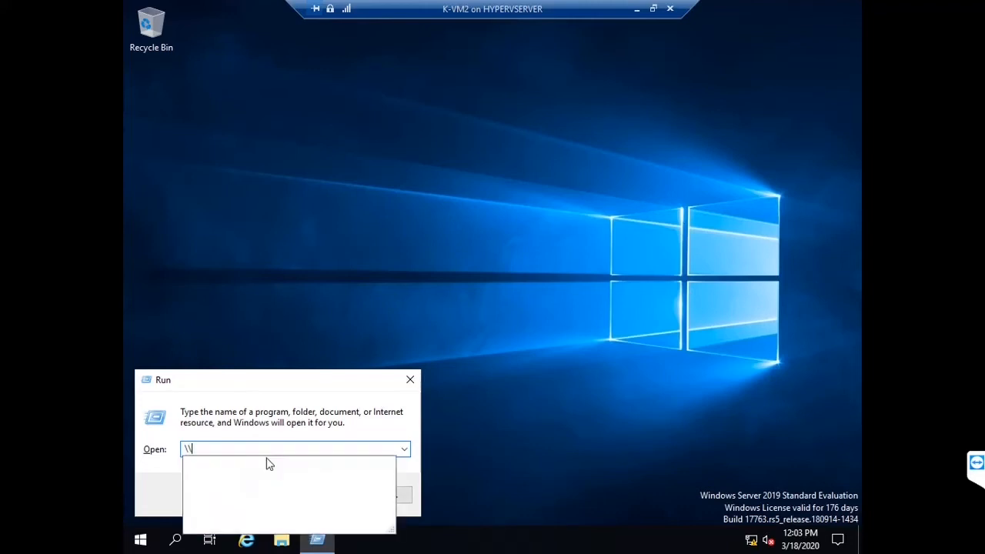
pyautogui.write('192.168')
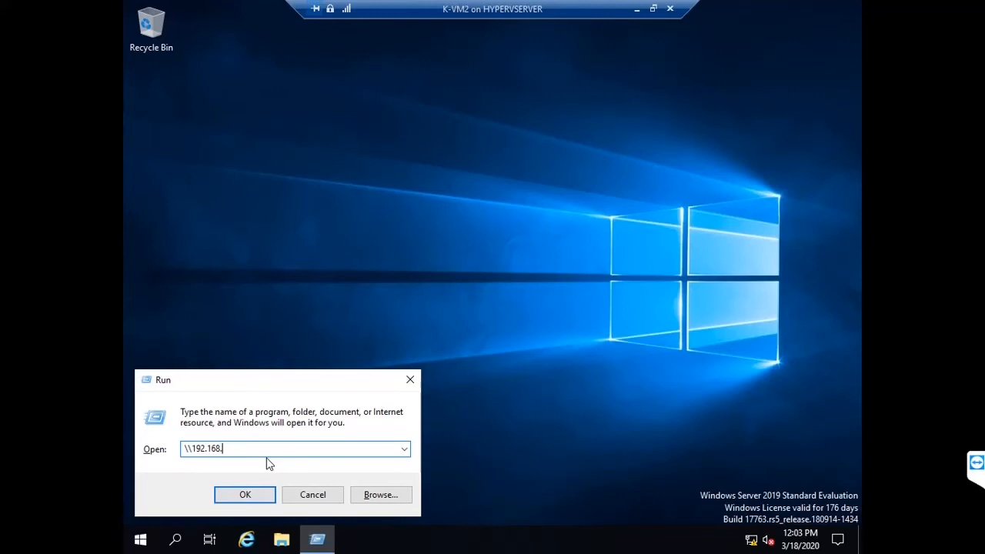
pyautogui.write('.200')
pyautogui.write('.1')
pyautogui.press('Return')
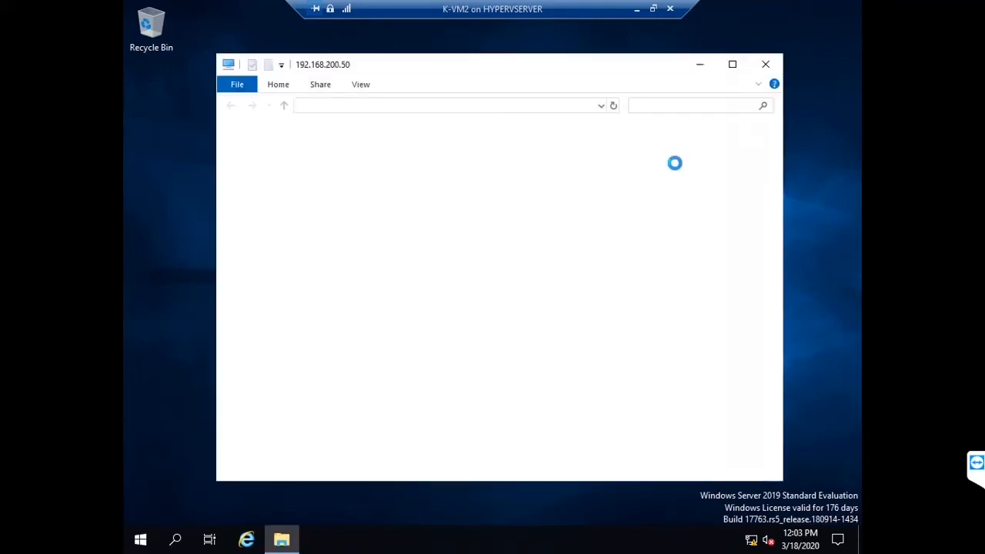
# Step: In data > HR, create a new text document named asd
pyautogui.click(399, 143)
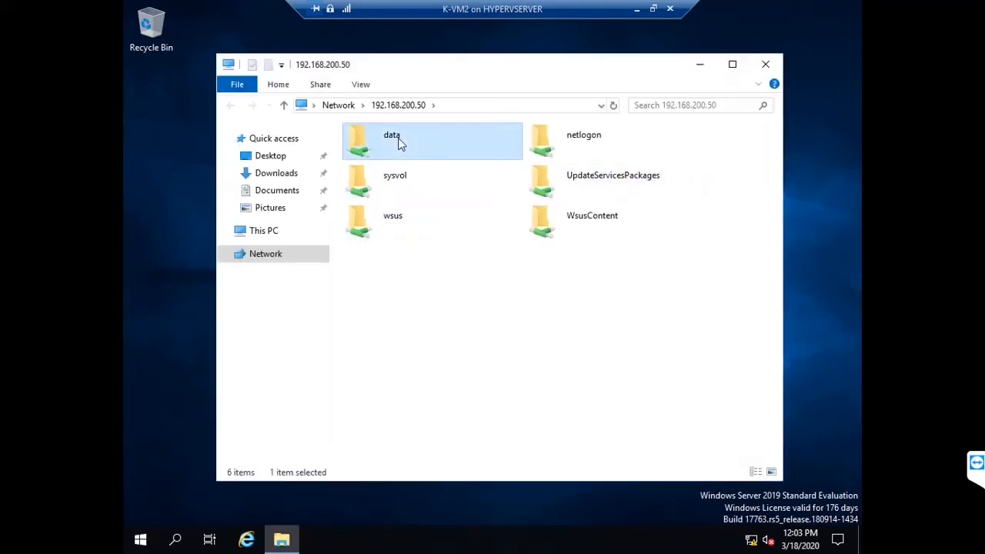
pyautogui.doubleClick(399, 142)
pyautogui.click(395, 150)
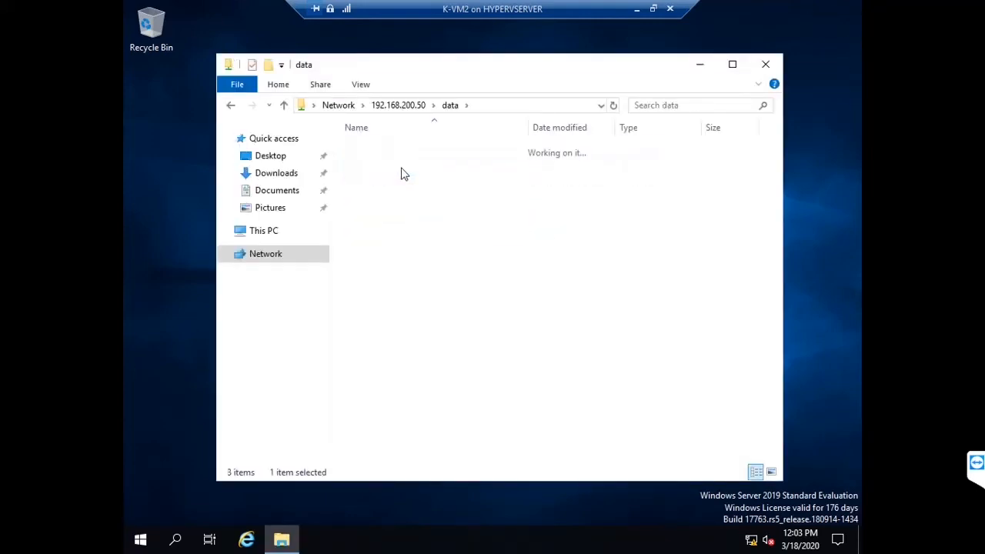
pyautogui.rightClick(421, 224)
pyautogui.moveTo(535, 369)
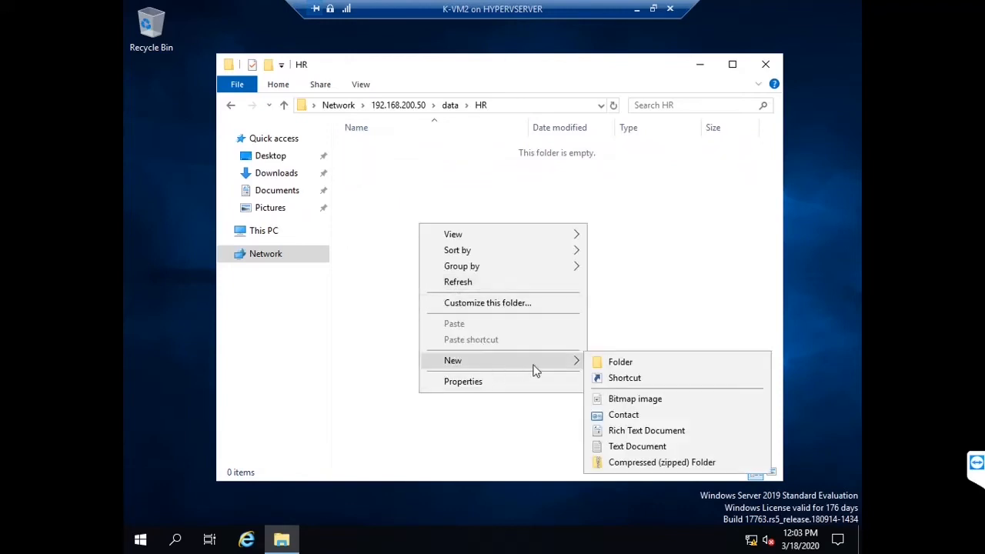
pyautogui.click(611, 447)
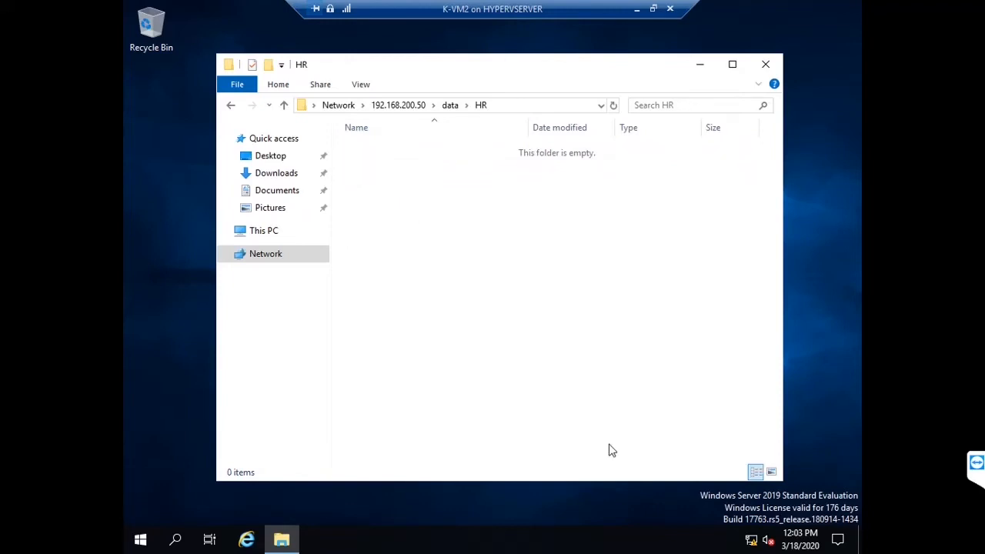
pyautogui.write('asd')
pyautogui.click(472, 269)
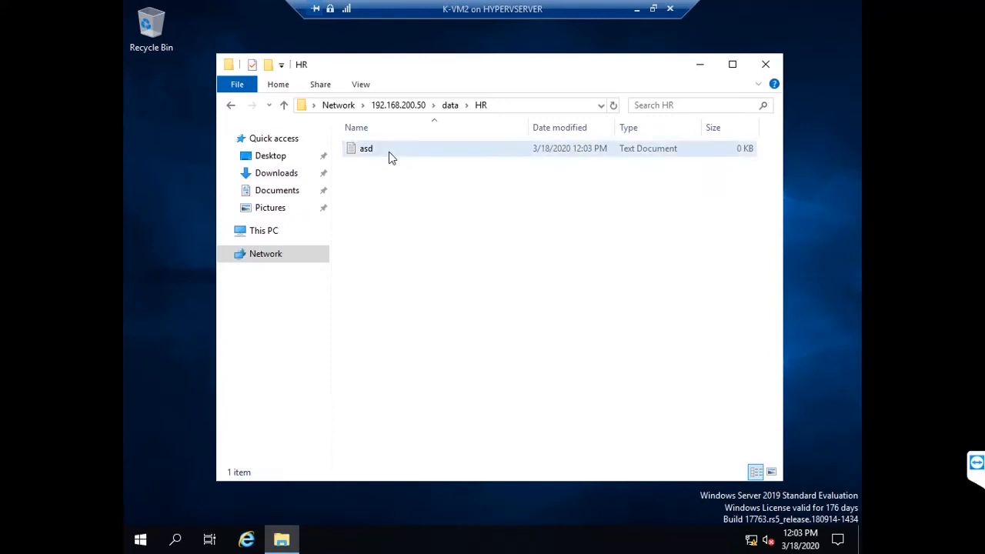
# Step: Type sample text into asd, save it, and close the HR window
pyautogui.doubleClick(391, 157)
pyautogui.write('sd')
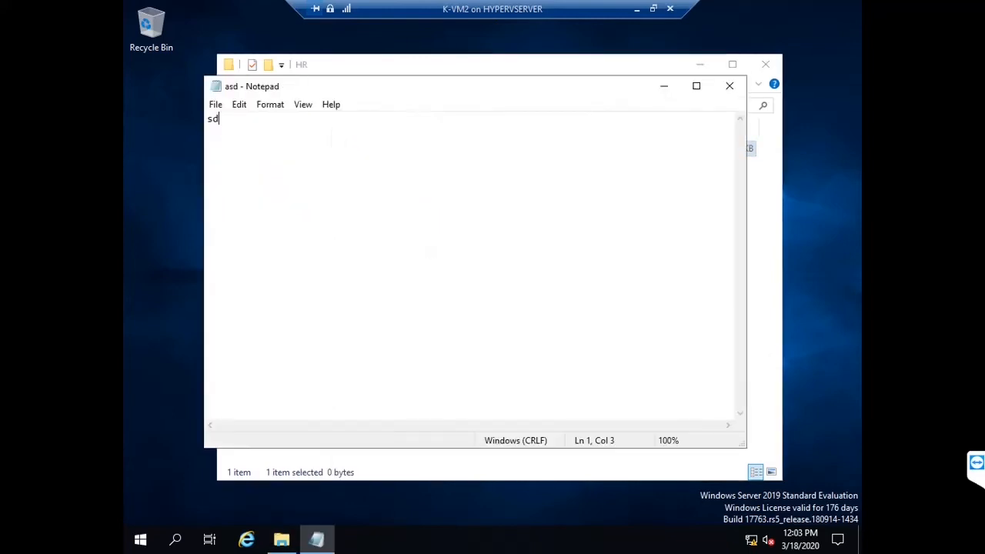
pyautogui.write('fdsfsfdsdsf')
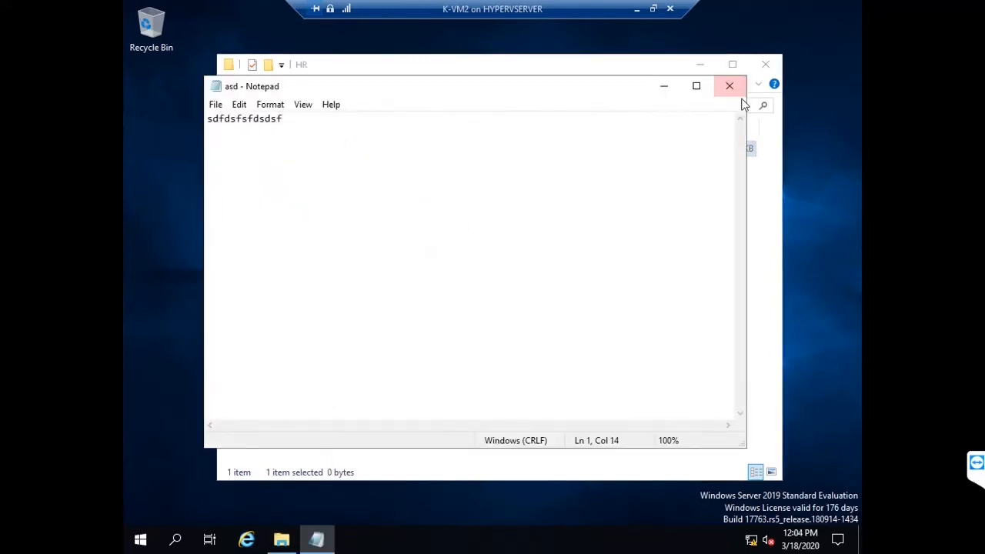
pyautogui.click(728, 86)
pyautogui.click(455, 283)
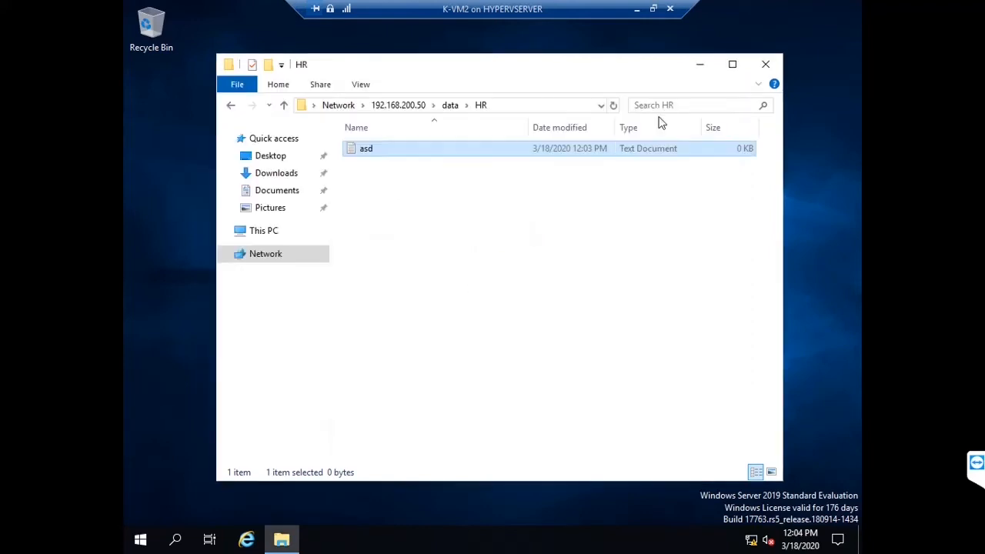
pyautogui.click(759, 64)
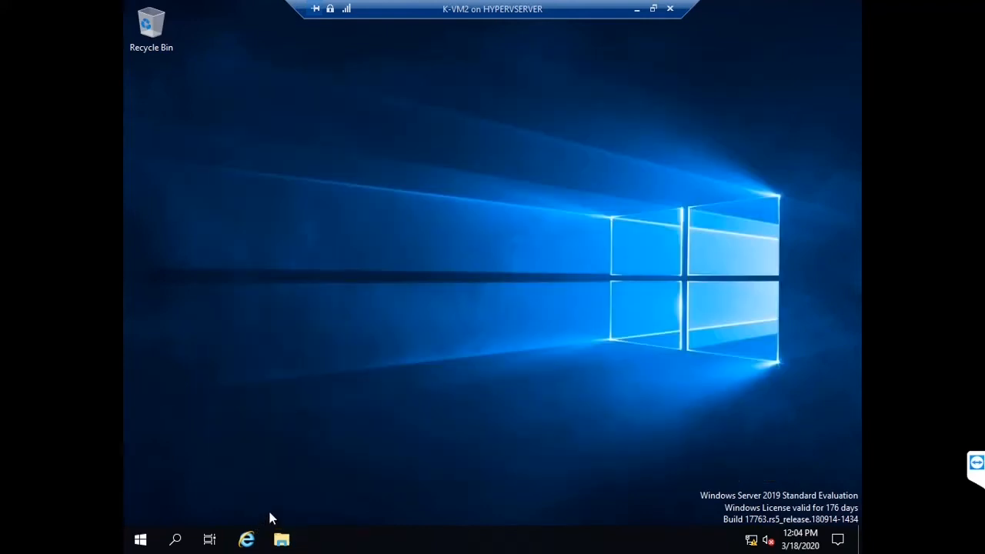
# Step: Reopen the data share and confirm IT and SALES both deny access, then close it
pyautogui.press('super+r')
pyautogui.press('Return')
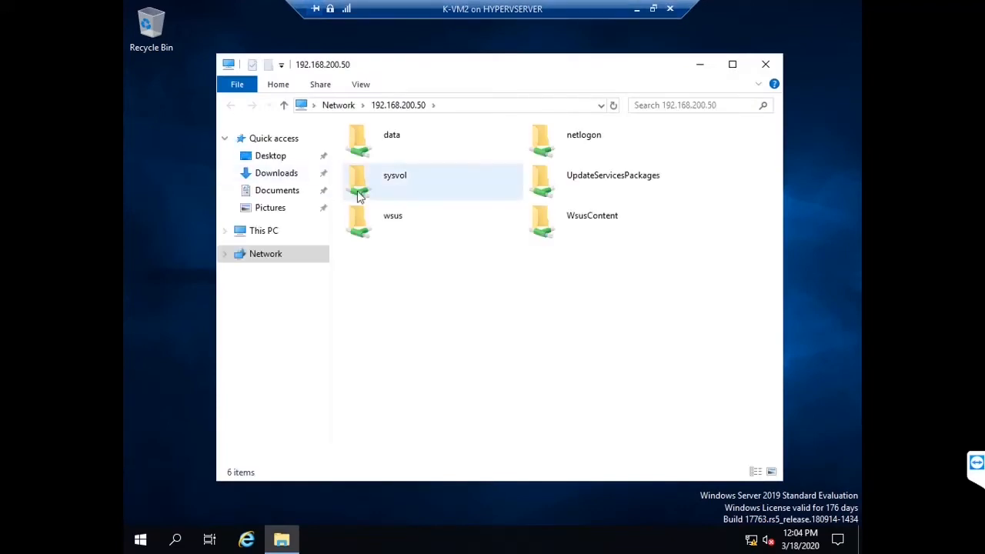
pyautogui.doubleClick(398, 147)
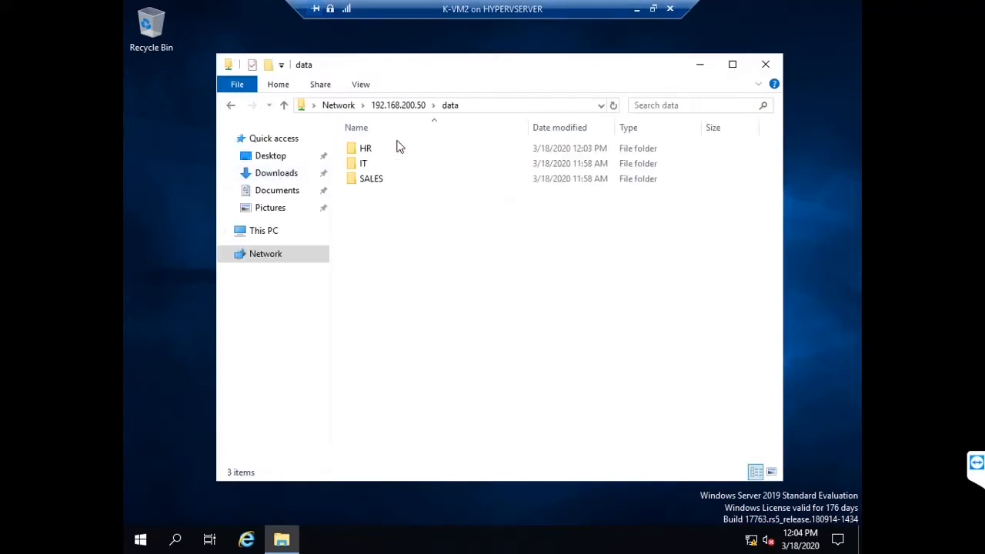
pyautogui.doubleClick(381, 165)
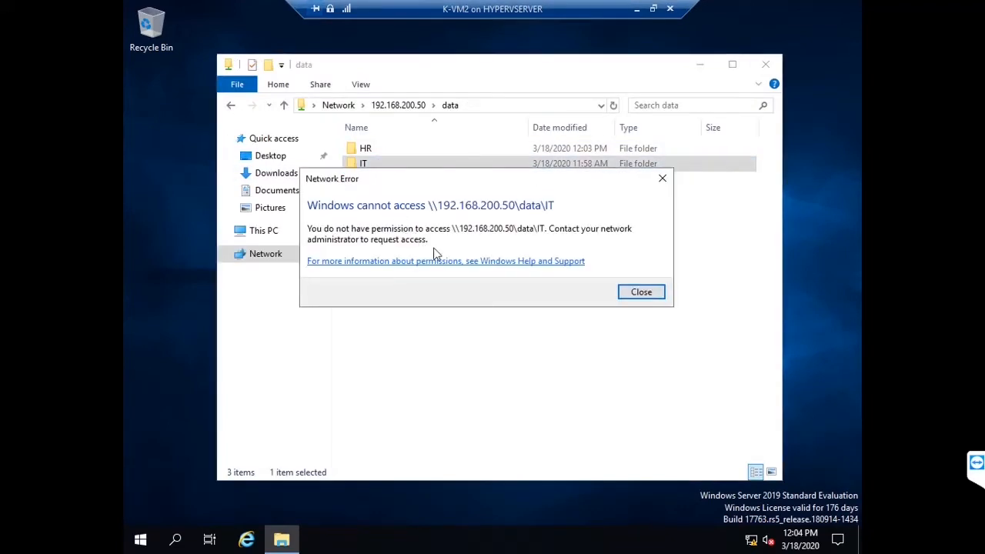
pyautogui.click(639, 290)
pyautogui.click(394, 181)
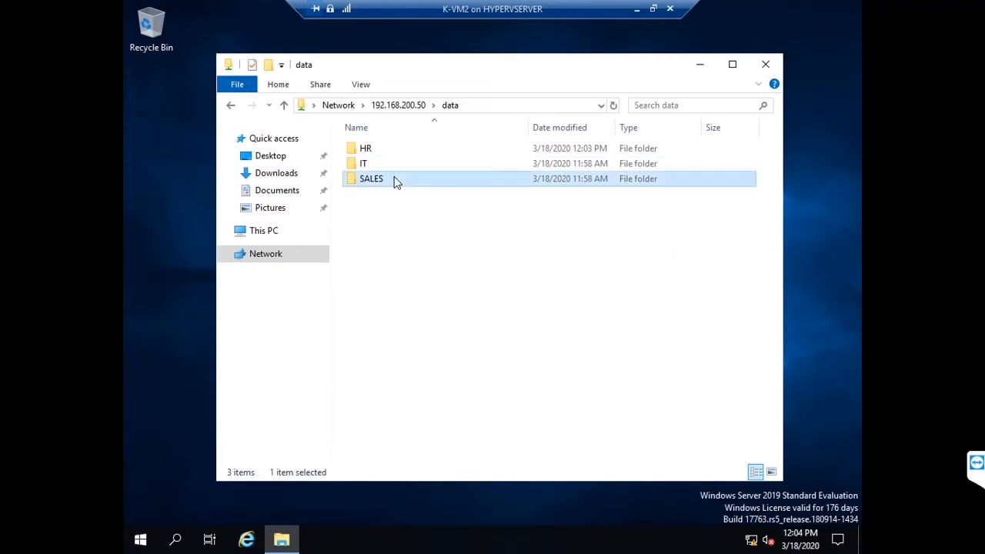
pyautogui.doubleClick(394, 181)
pyautogui.click(639, 289)
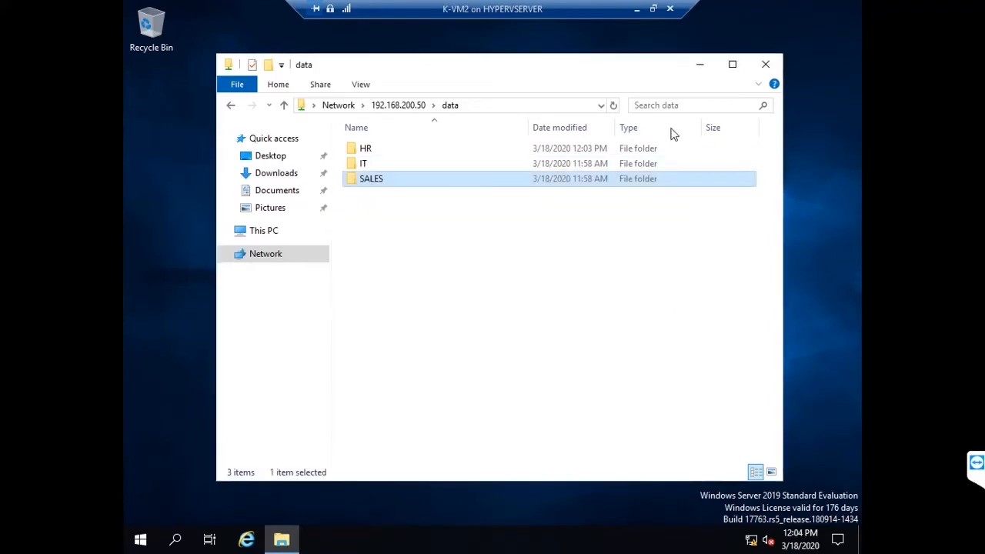
pyautogui.click(764, 65)
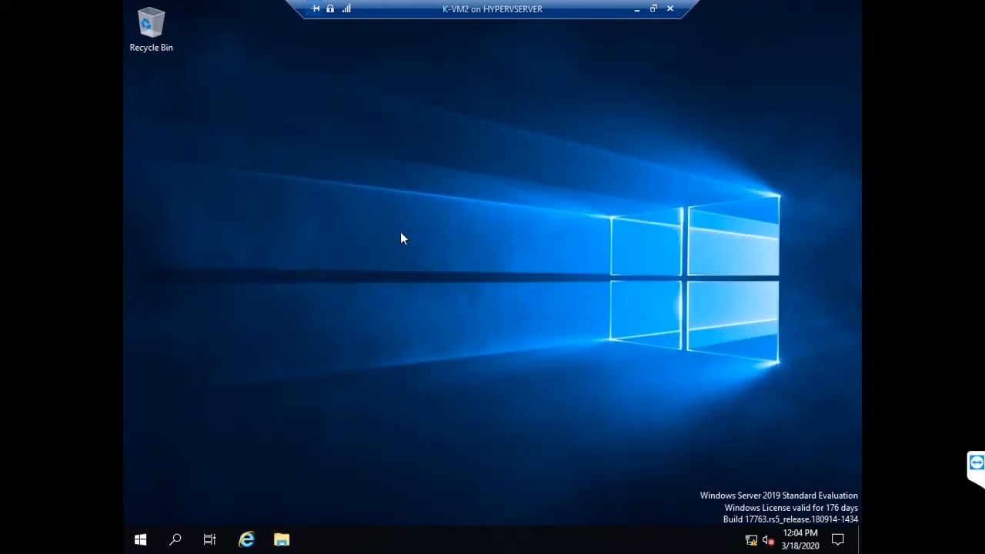
pyautogui.hotkey('ctrl', 'alt', 'End')
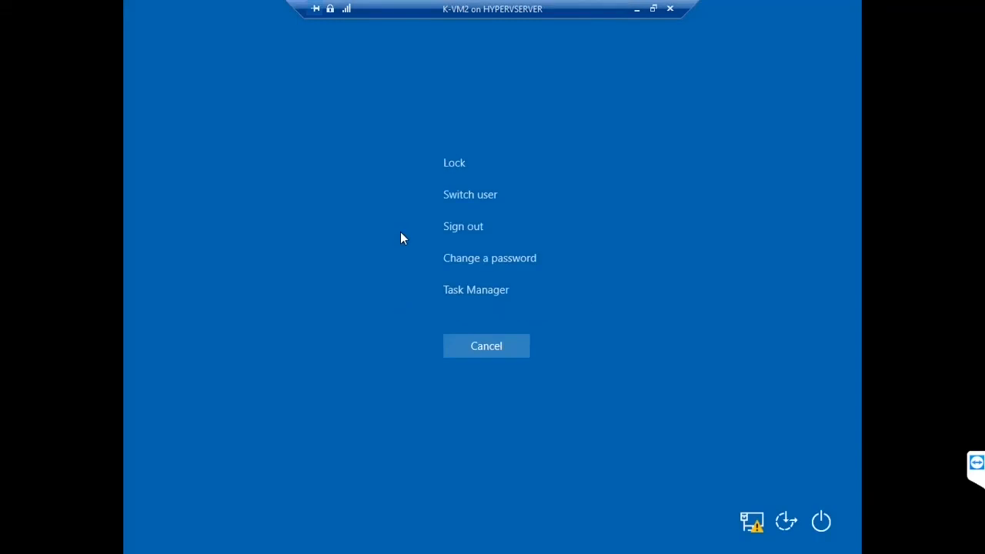
# Step: Sign out, then sign in as the IT department's ABC domain user with their password
pyautogui.press('Down')
pyautogui.press('Down')
pyautogui.press('Return')
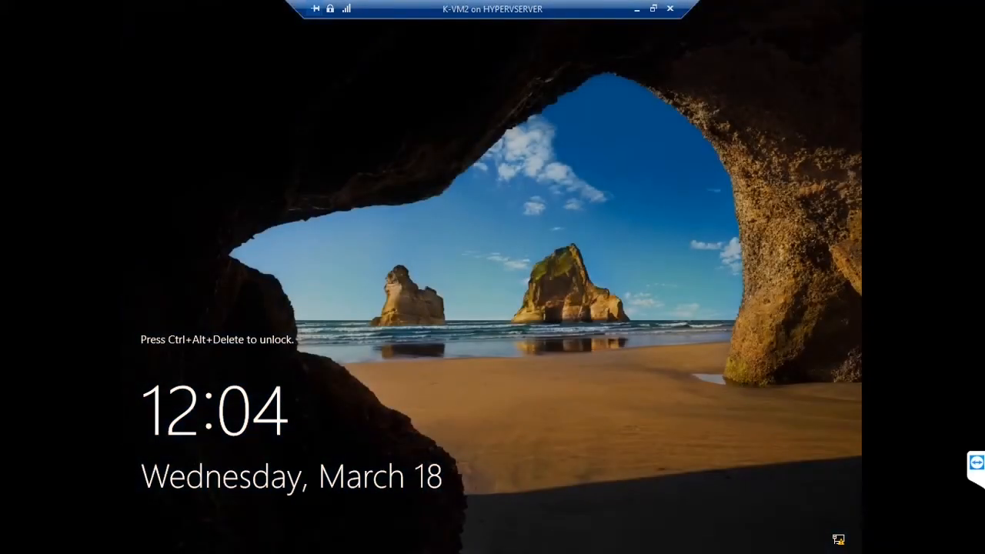
pyautogui.hotkey('ctrl', 'alt', 'End')
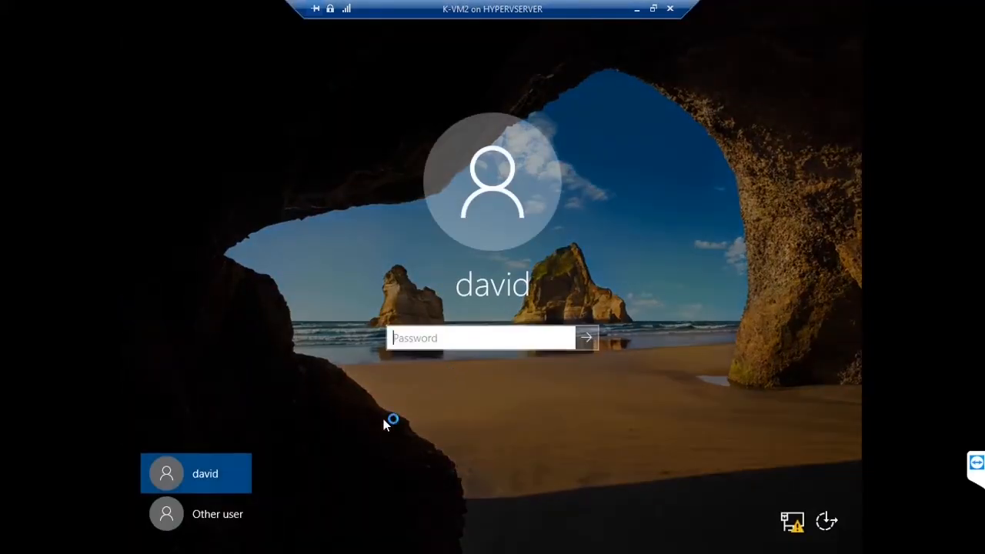
pyautogui.click(218, 513)
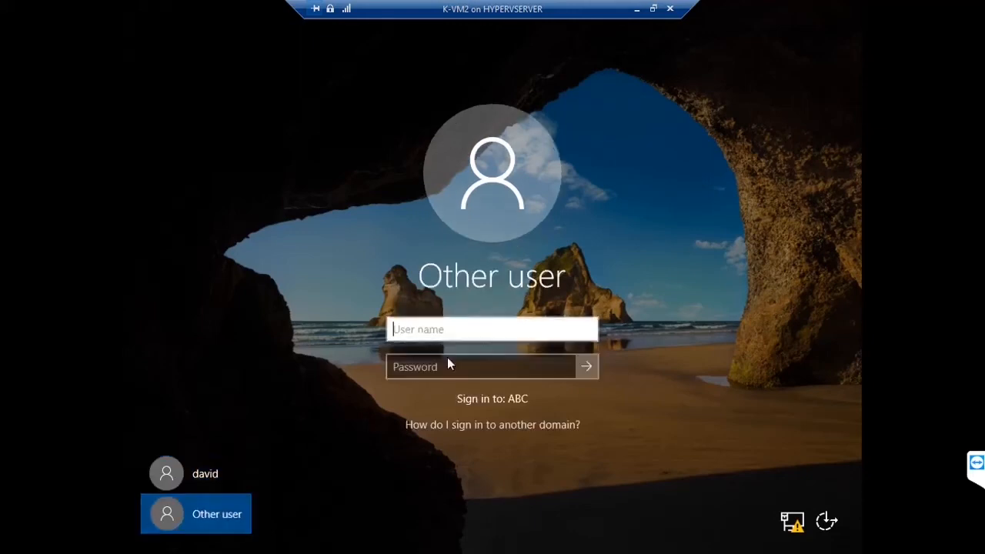
pyautogui.write('abc')
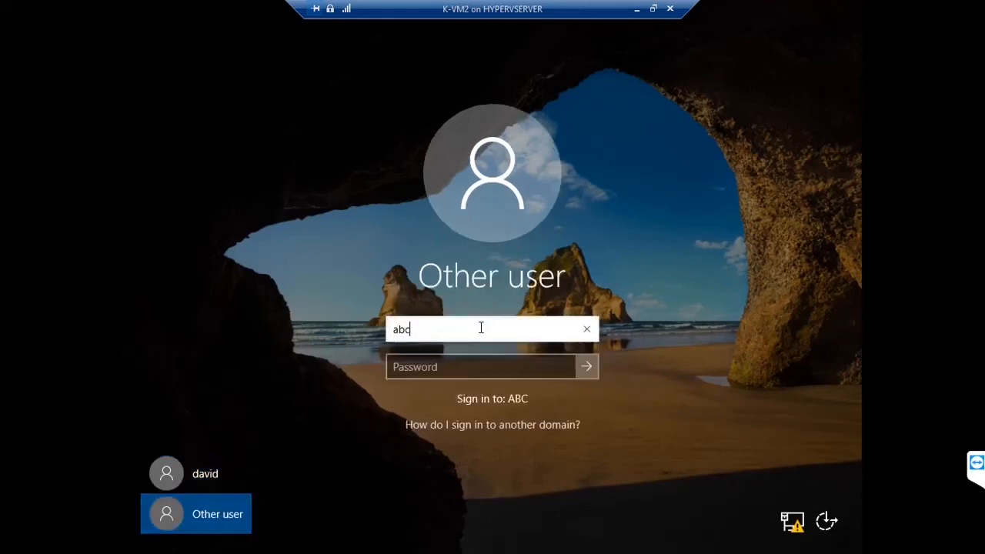
pyautogui.write('\\daniel')
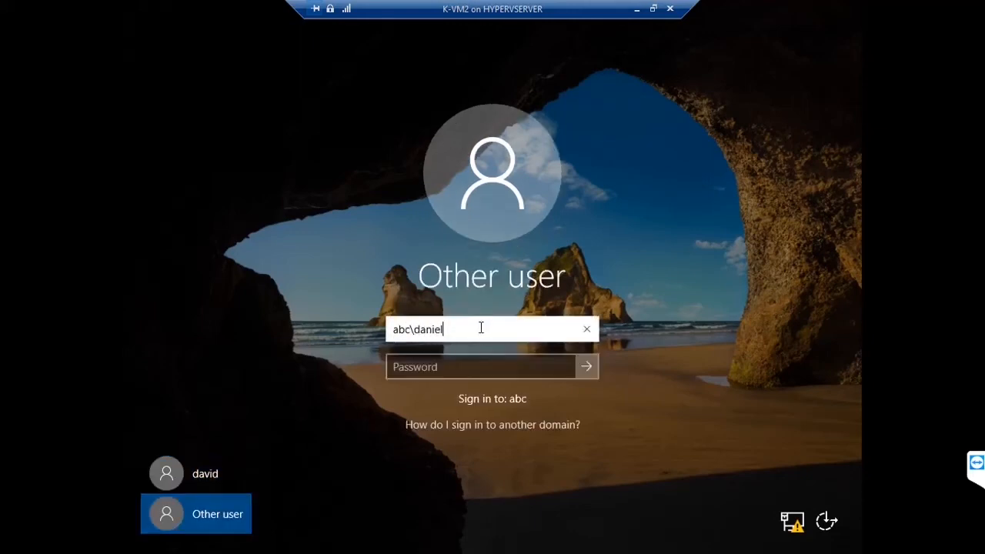
pyautogui.press('Tab')
pyautogui.write('••••••••')
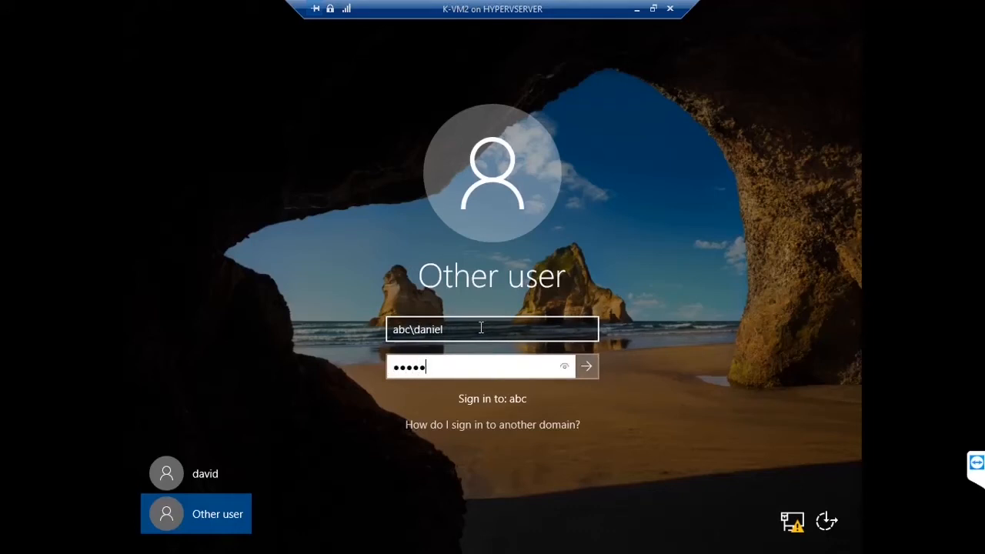
pyautogui.press('Return')
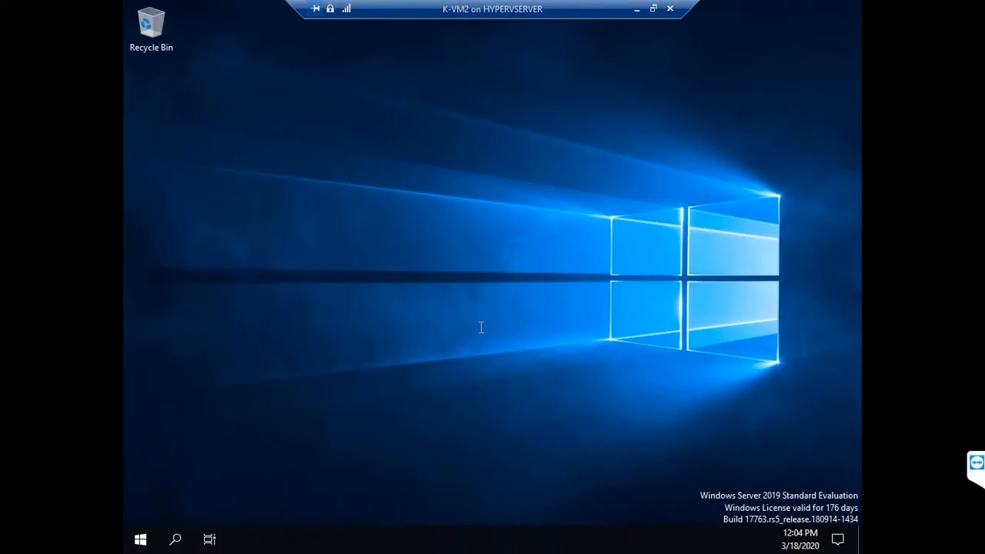
pyautogui.press('super+r')
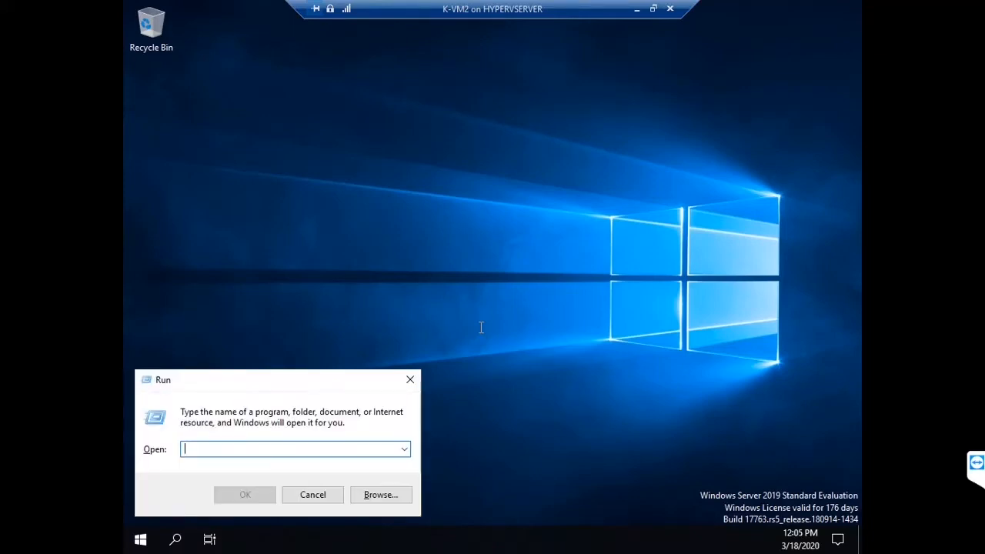
# Step: Open the data share on \\192.168.200.10 and confirm the HR folder denies access
pyautogui.write('\\\\192.1')
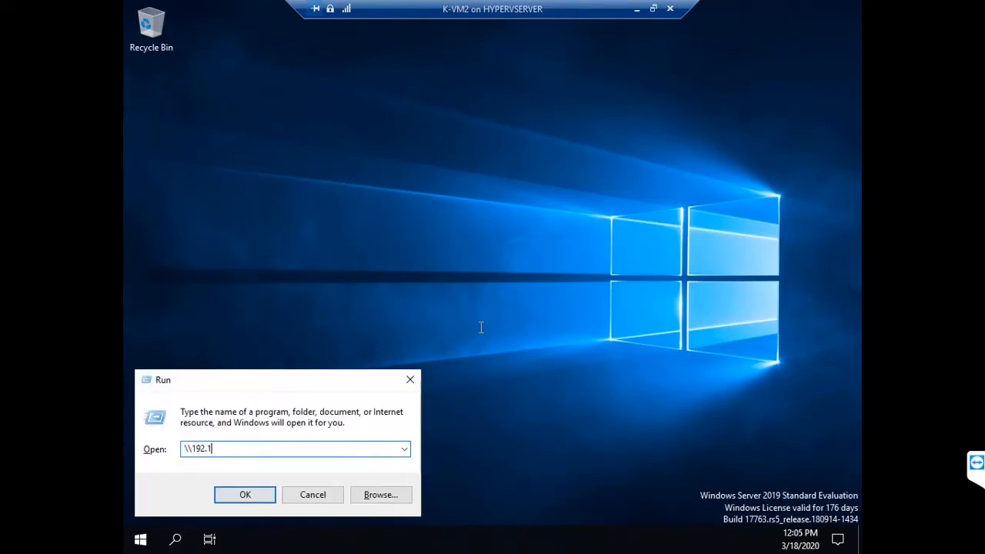
pyautogui.write('68.200.10')
pyautogui.press('Return')
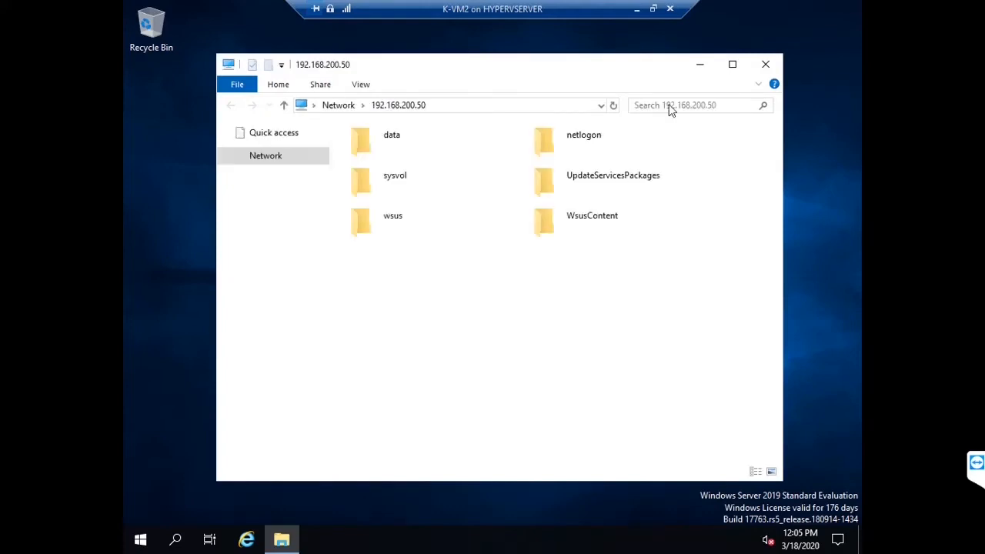
pyautogui.doubleClick(381, 137)
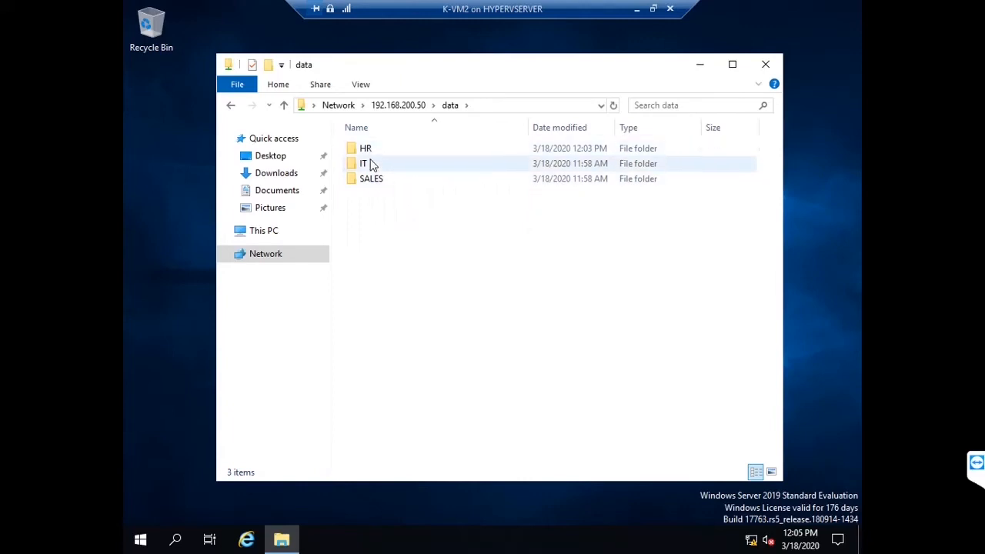
pyautogui.doubleClick(367, 149)
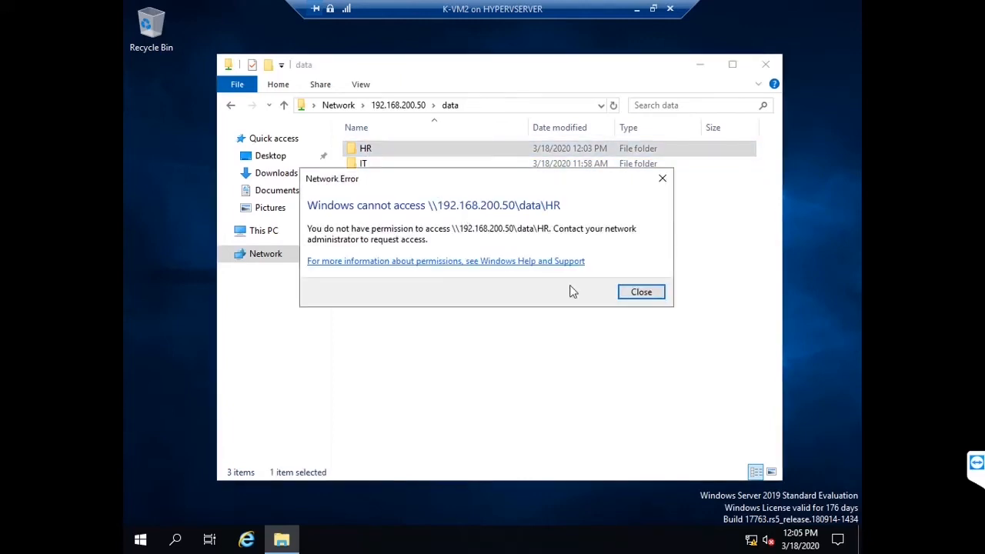
pyautogui.click(639, 294)
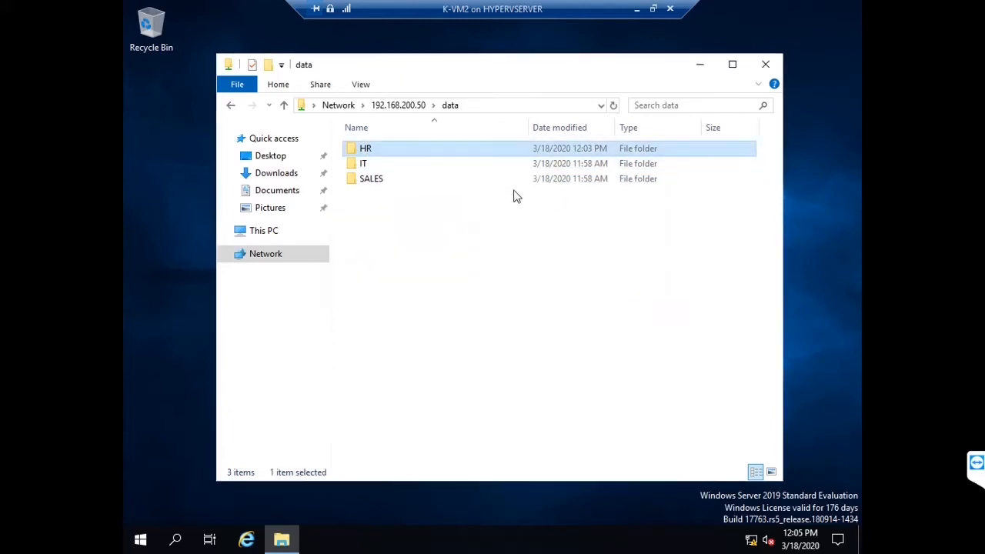
# Step: Inside the IT folder, create a new text document named asd
pyautogui.doubleClick(364, 164)
pyautogui.rightClick(421, 271)
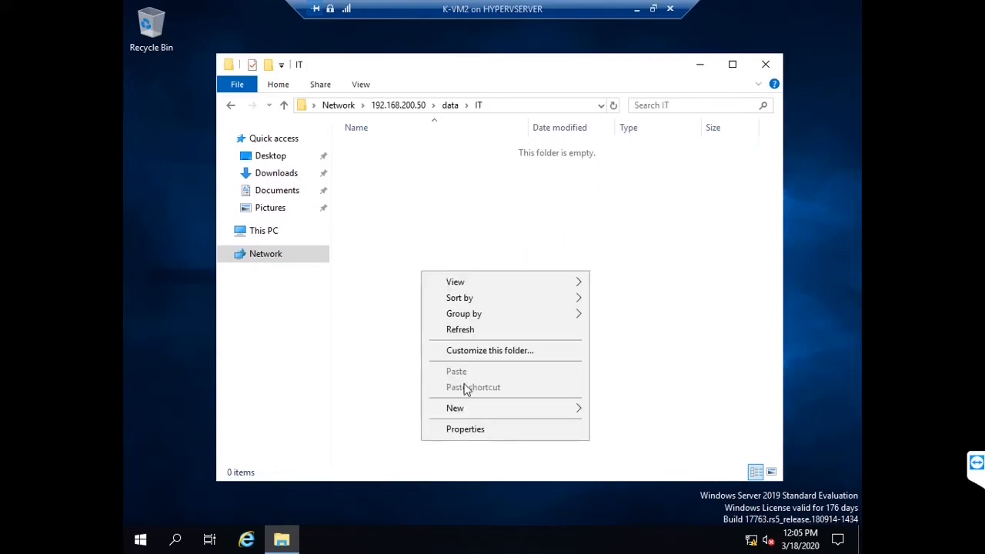
pyautogui.moveTo(483, 412)
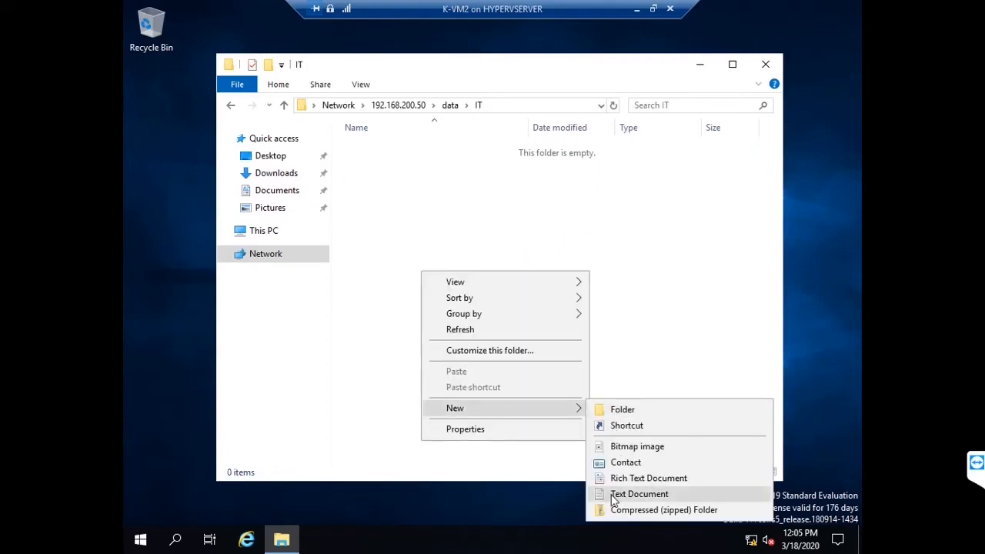
pyautogui.click(616, 496)
pyautogui.write('asd')
pyautogui.click(370, 175)
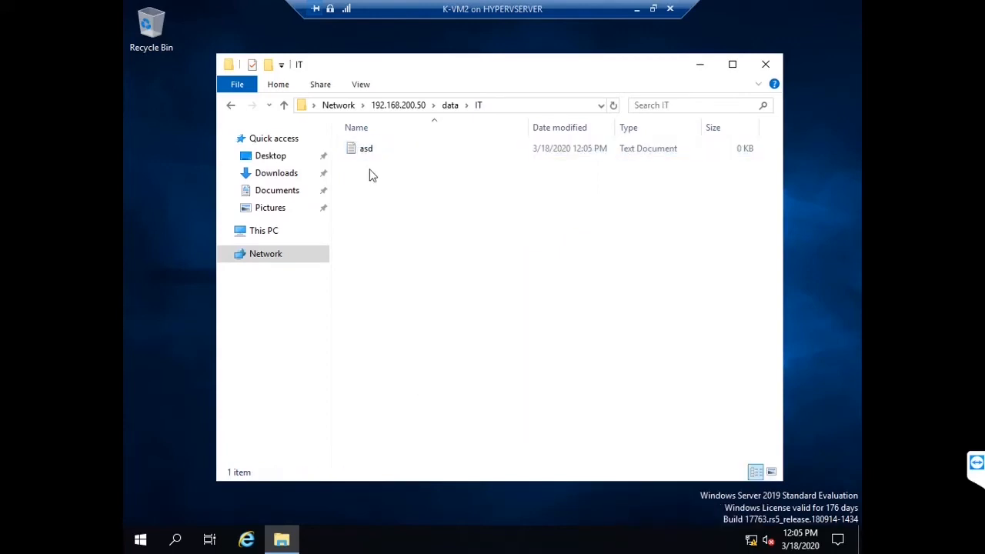
# Step: Write a few lines of text into asd and save the file
pyautogui.doubleClick(369, 152)
pyautogui.write('jhsgdagas a')
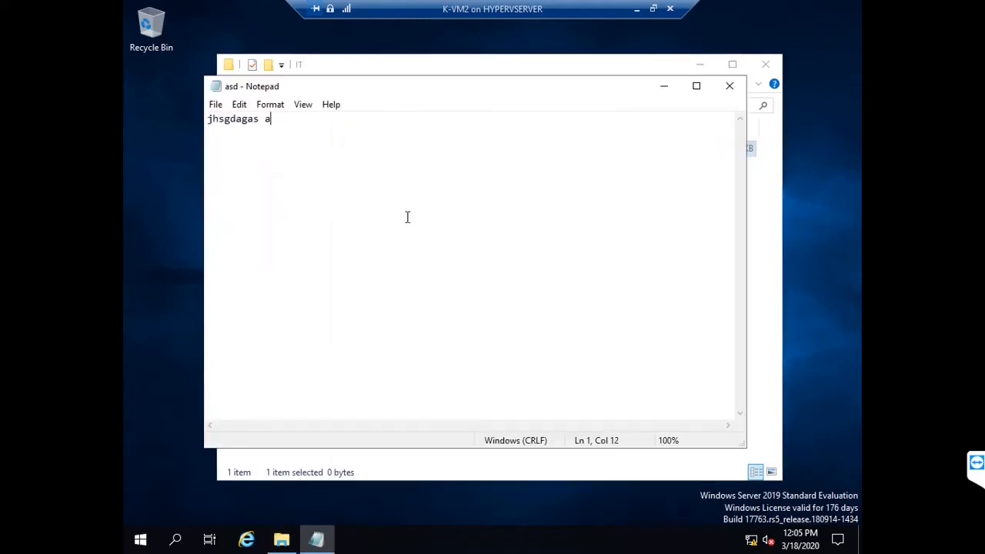
pyautogui.write('f')
pyautogui.press('Return')
pyautogui.write('asf')
pyautogui.press('Return')
pyautogui.press('Return')
pyautogui.write('sdf')
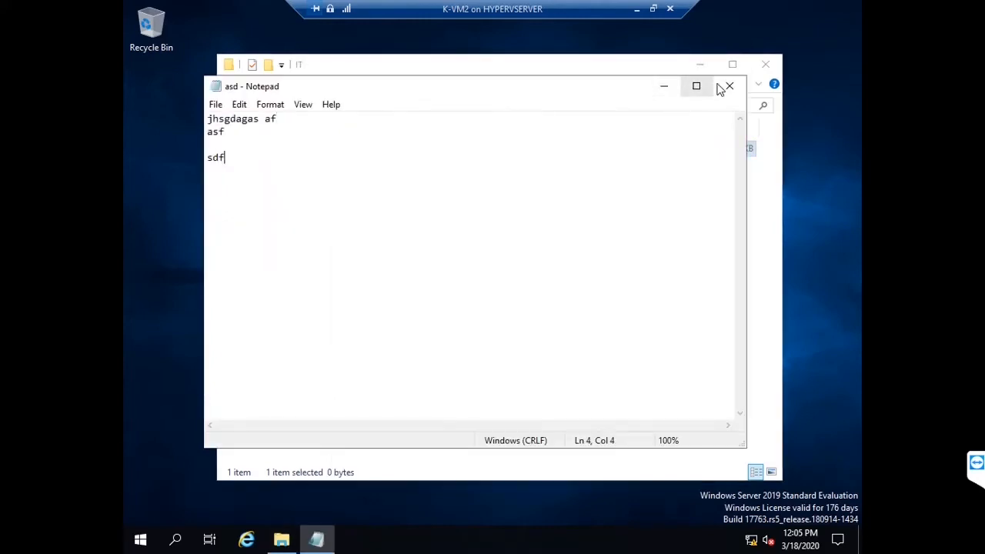
pyautogui.click(723, 87)
pyautogui.click(453, 282)
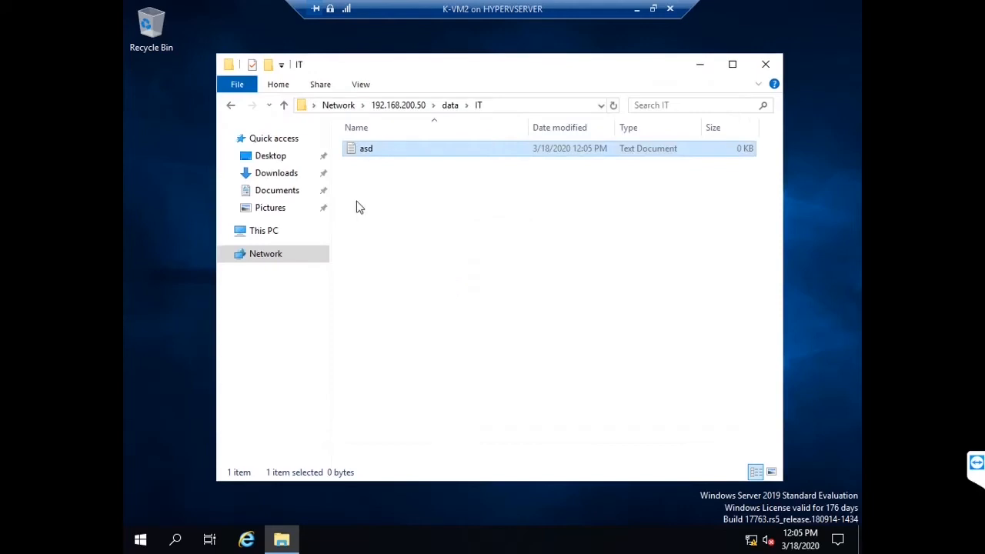
# Step: Confirm the SALES folder also denies access, then close the Explorer window
pyautogui.click(230, 105)
pyautogui.click(373, 182)
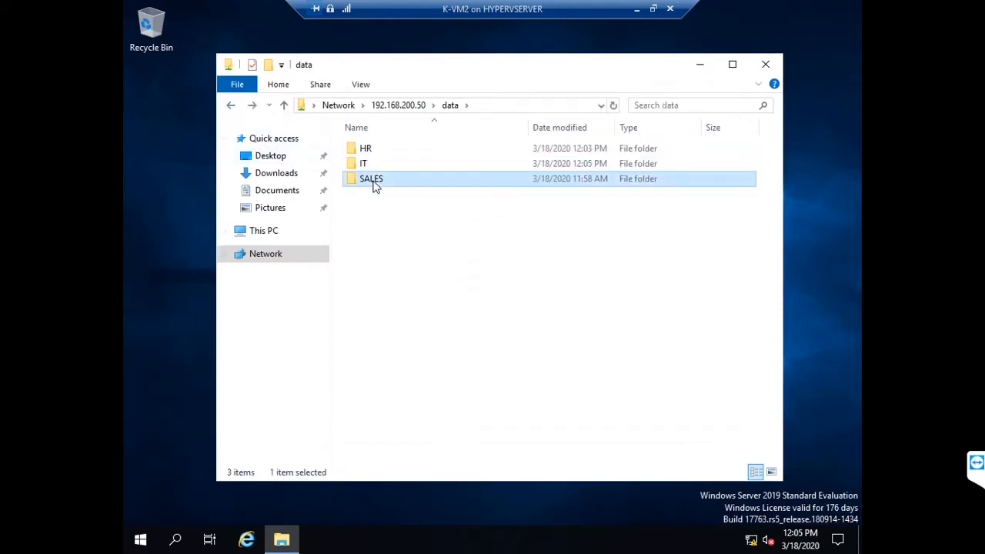
pyautogui.doubleClick(374, 182)
pyautogui.click(636, 291)
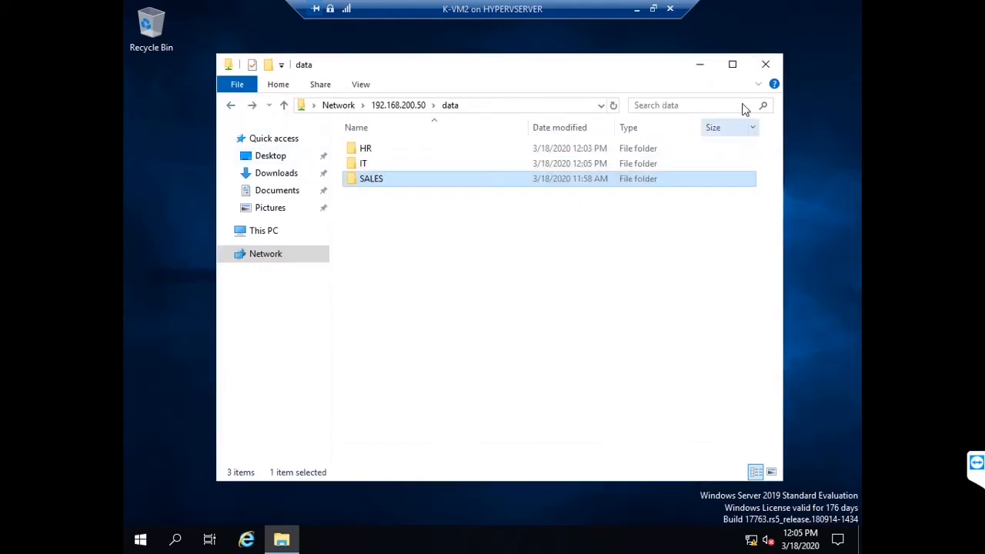
pyautogui.click(766, 64)
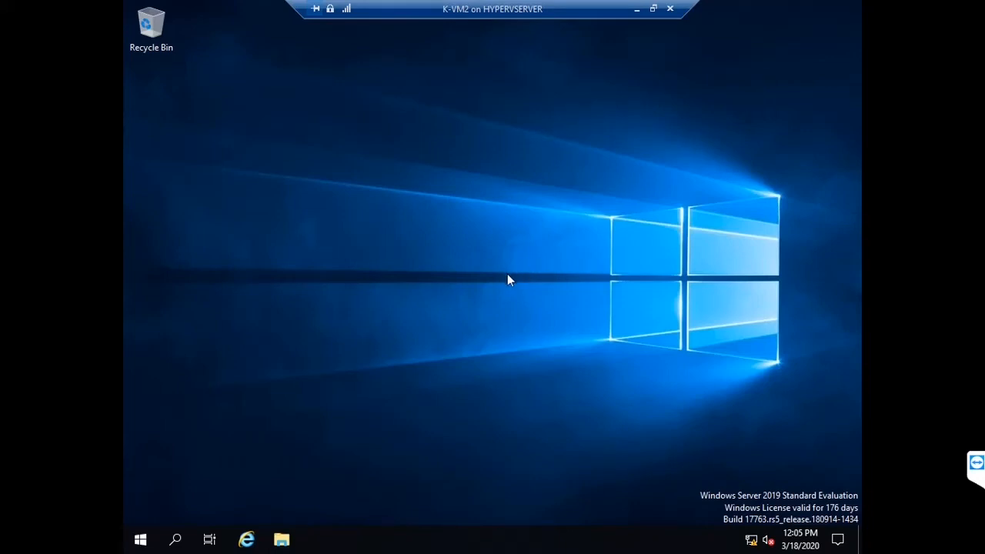
# Step: Sign out, then sign in as another ABC domain user with that user's password
pyautogui.hotkey('ctrl', 'alt', 'End')
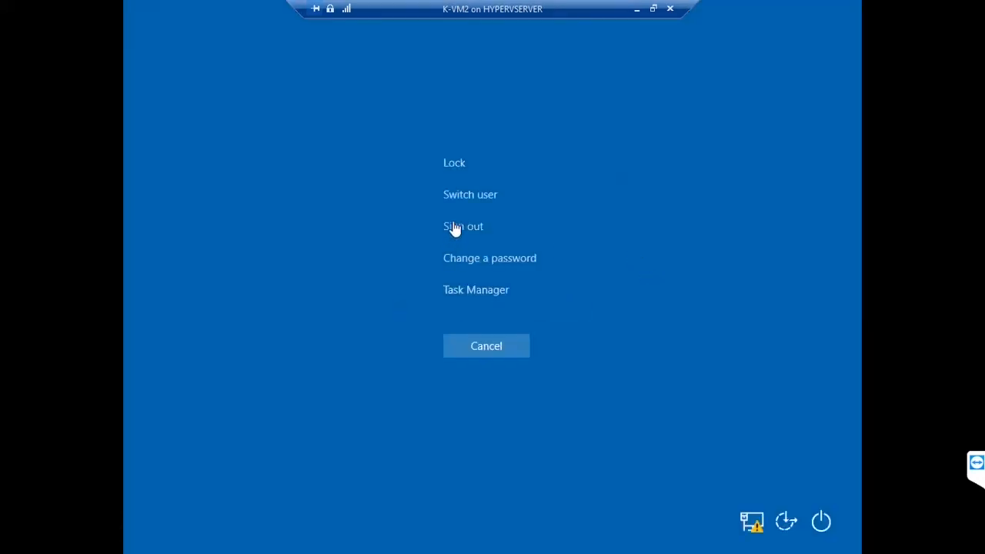
pyautogui.click(454, 226)
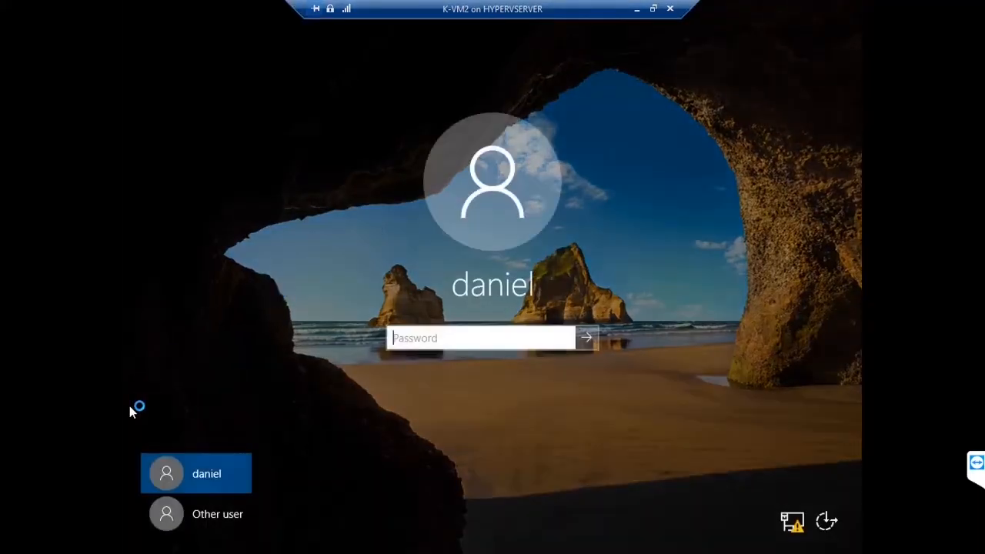
pyautogui.click(199, 512)
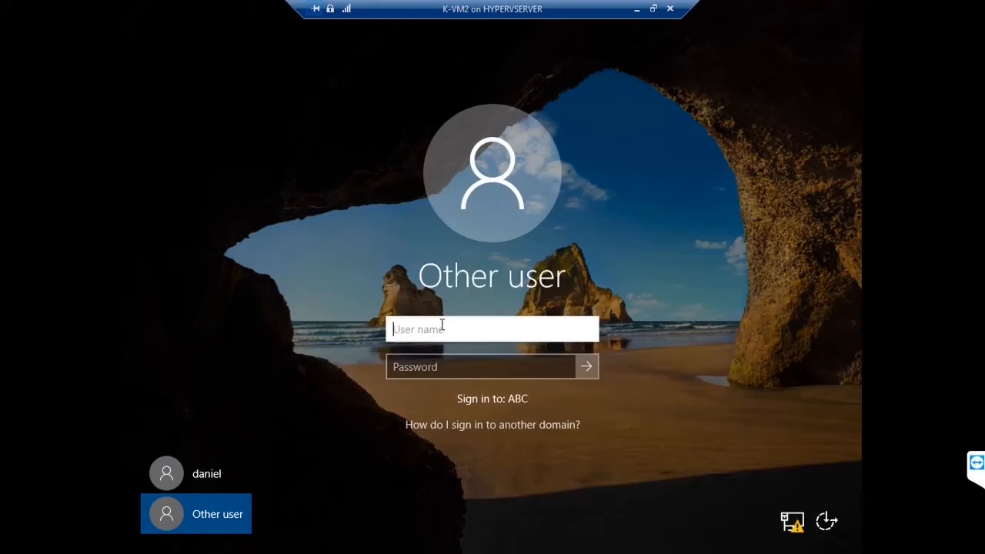
pyautogui.write('abc\\sara')
pyautogui.press('Tab')
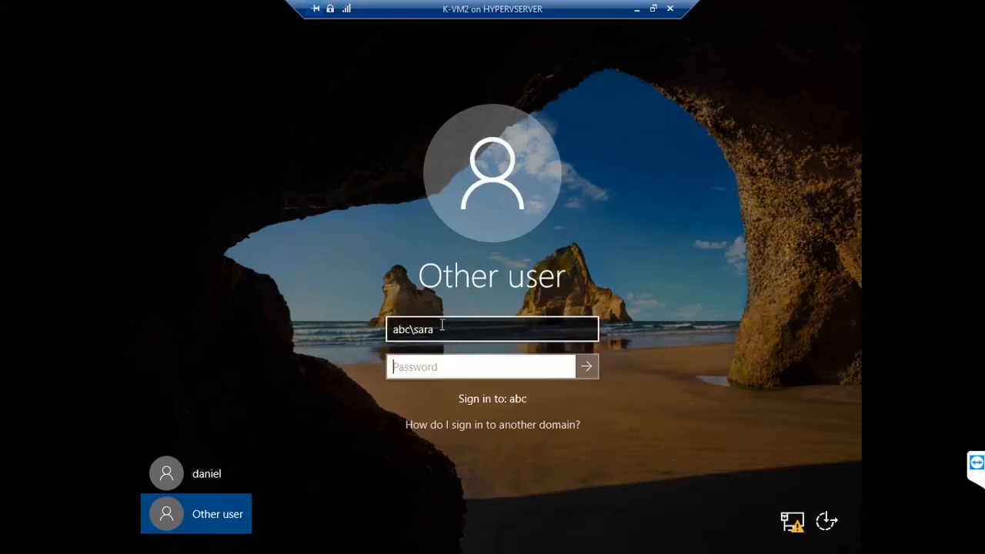
pyautogui.write('********')
pyautogui.press('Return')
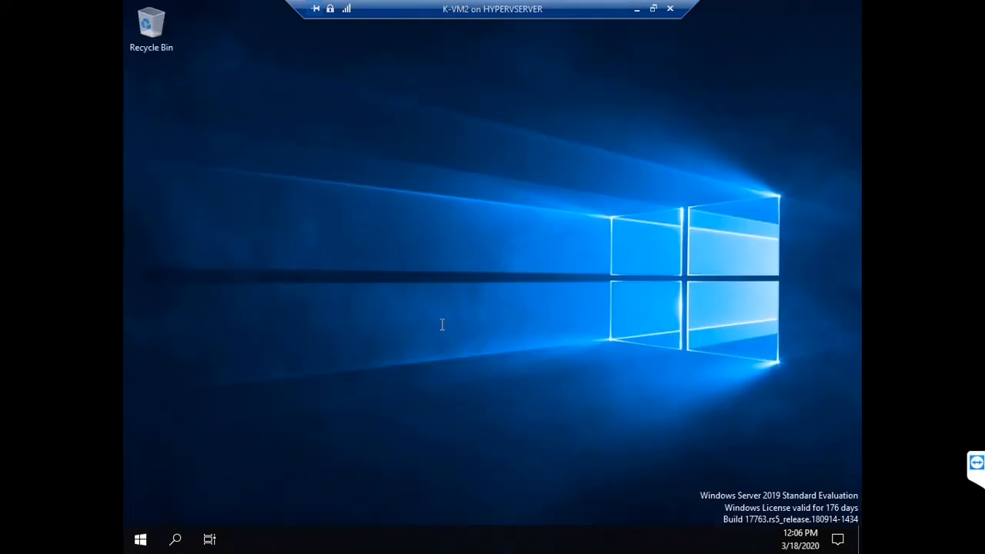
# Step: Open the server's data share via Run and confirm HR and IT both deny access
pyautogui.press('super+r')
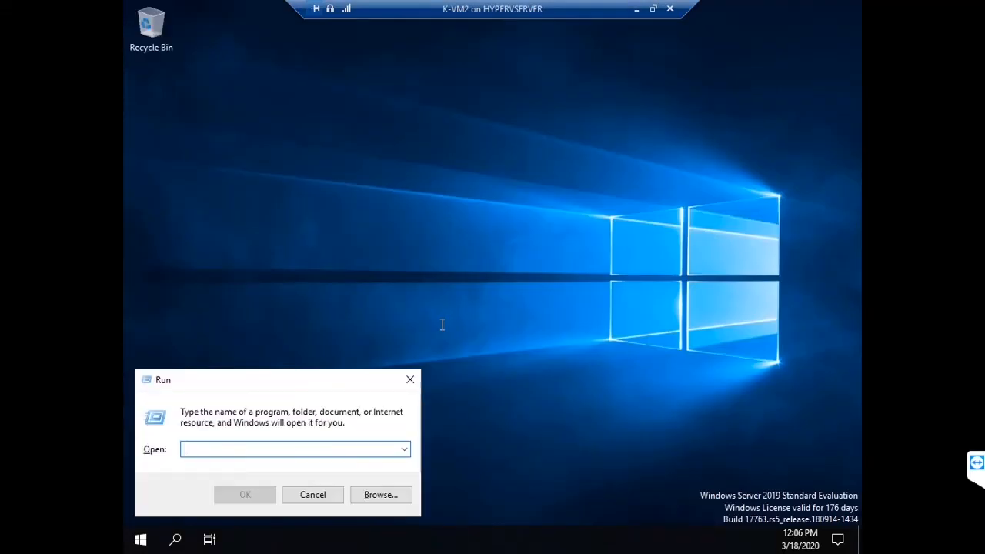
pyautogui.write('\\\\192.168.200')
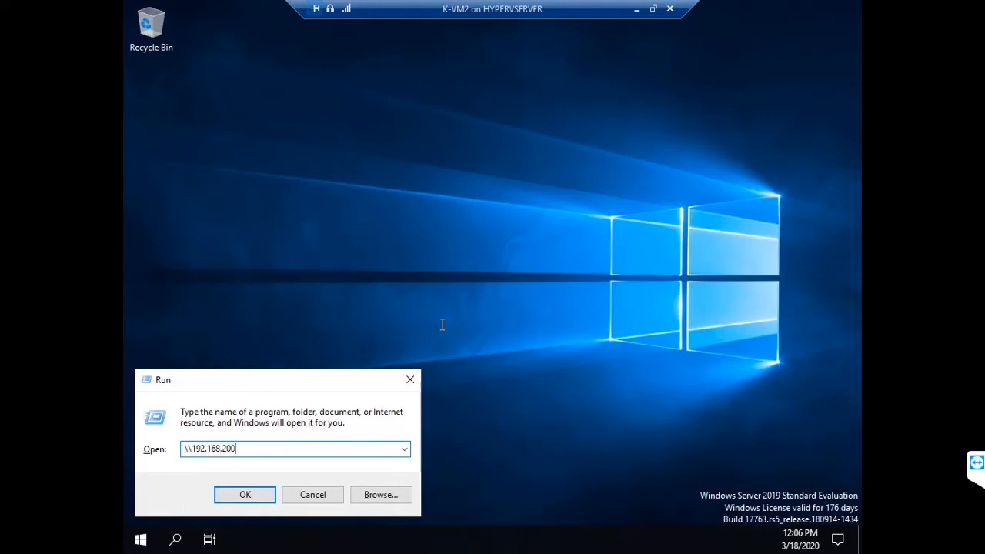
pyautogui.press('Return')
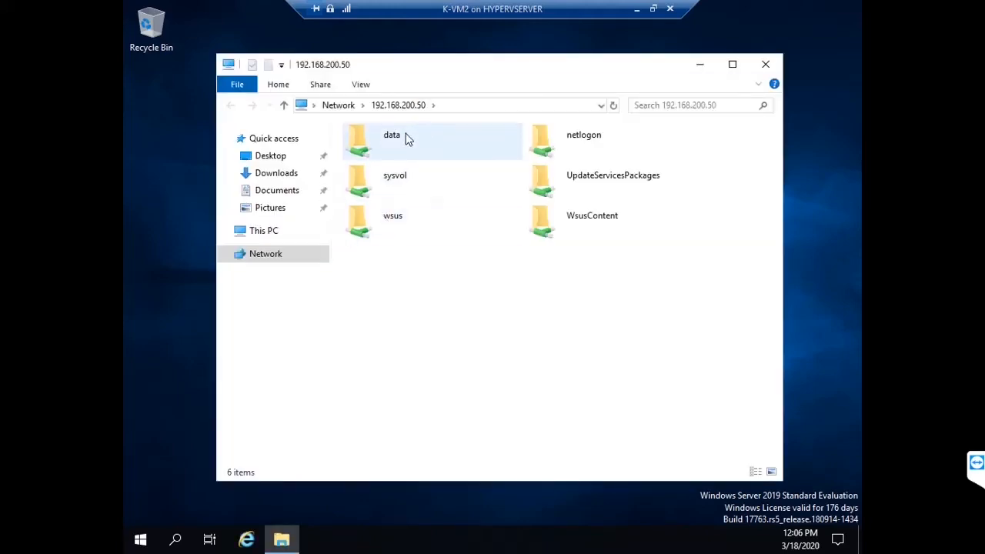
pyautogui.doubleClick(404, 137)
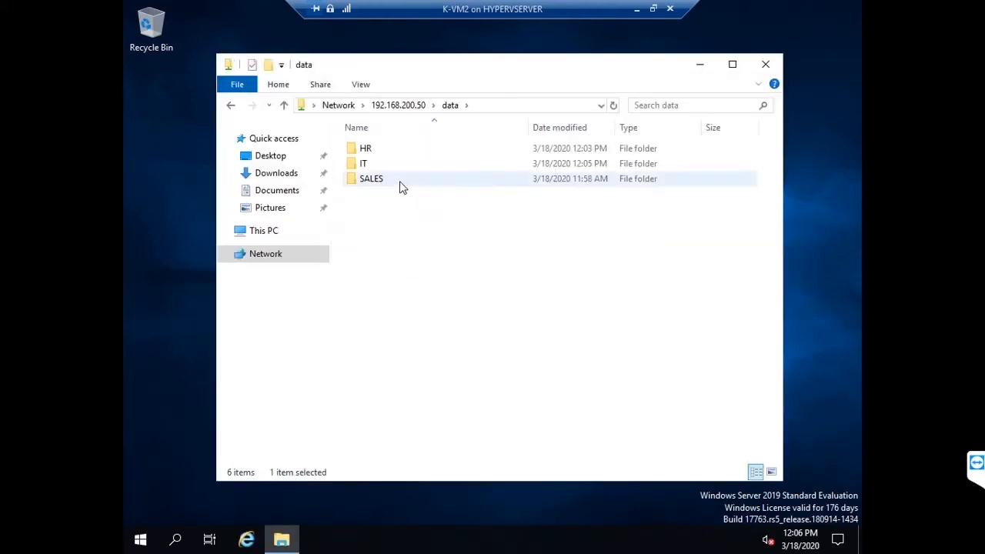
pyautogui.click(370, 148)
pyautogui.doubleClick(371, 148)
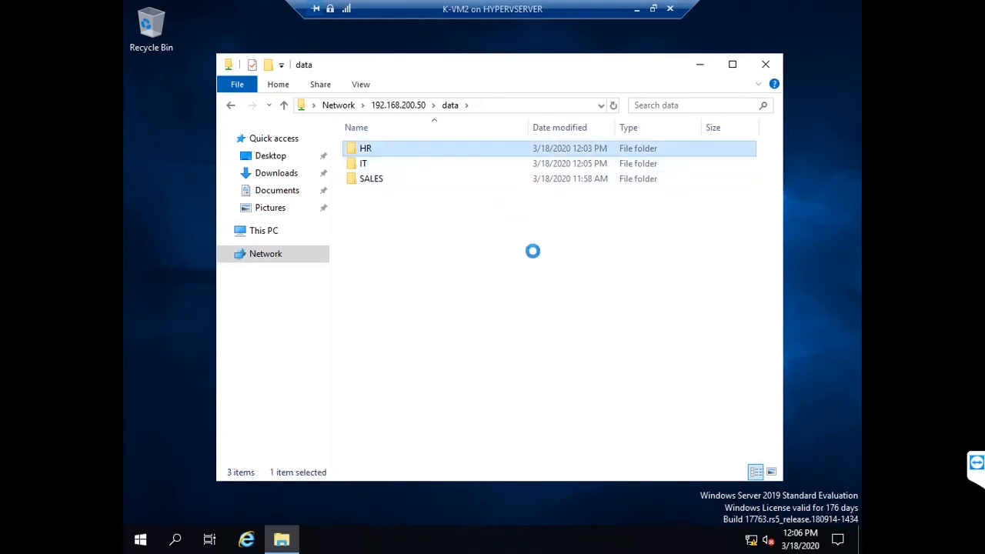
pyautogui.click(641, 292)
pyautogui.doubleClick(400, 164)
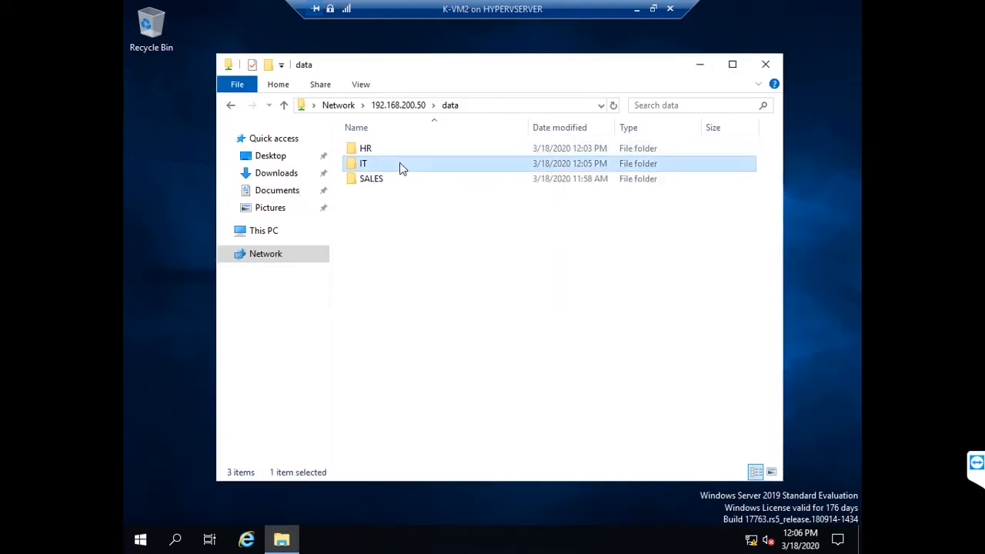
pyautogui.click(653, 297)
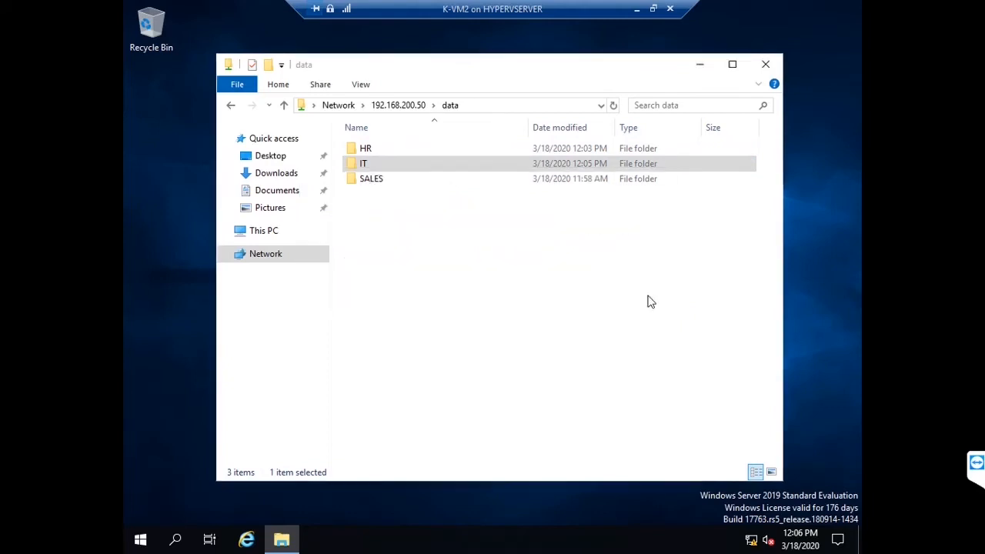
# Step: Open the SALES folder and create a new rich text document named asda
pyautogui.click(404, 185)
pyautogui.doubleClick(403, 186)
pyautogui.rightClick(400, 230)
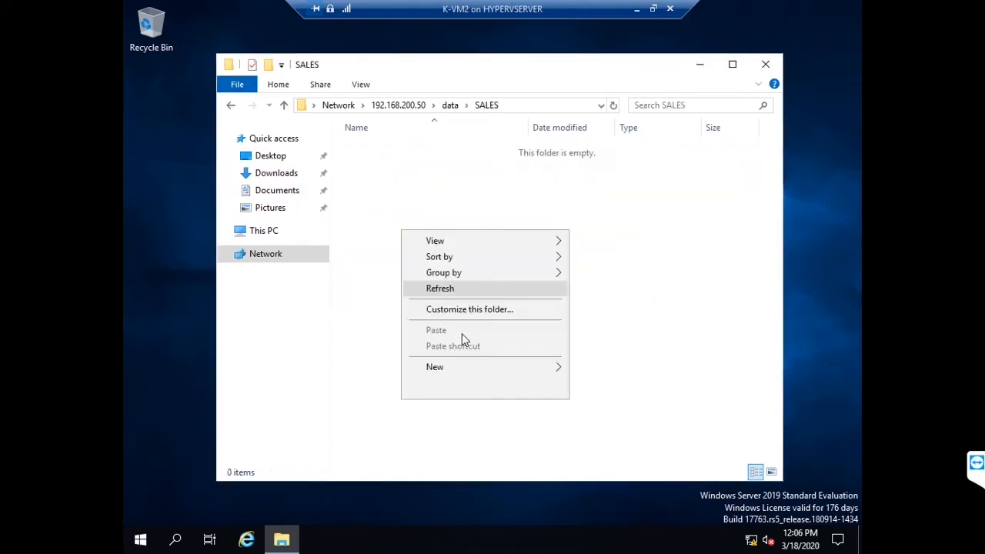
pyautogui.moveTo(493, 373)
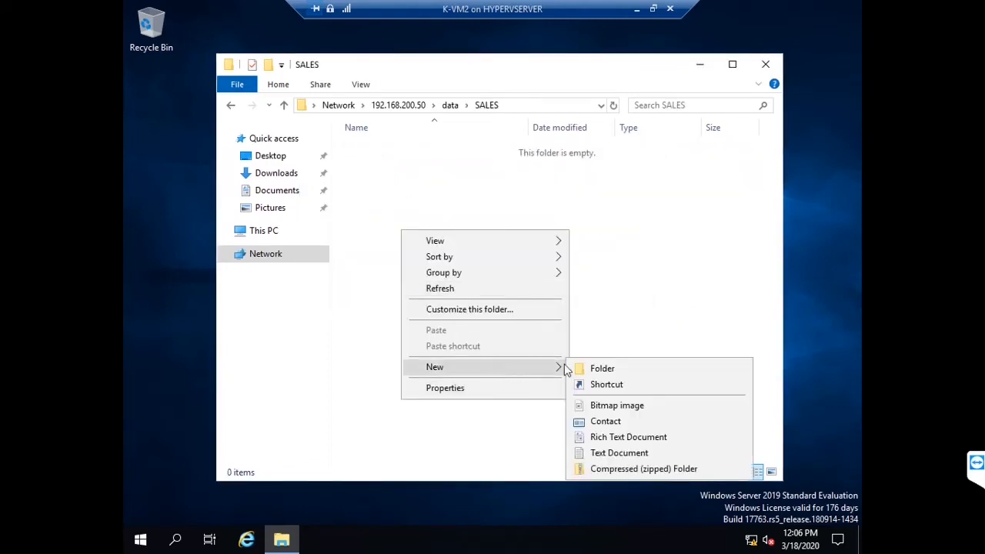
pyautogui.click(603, 444)
pyautogui.write('asda')
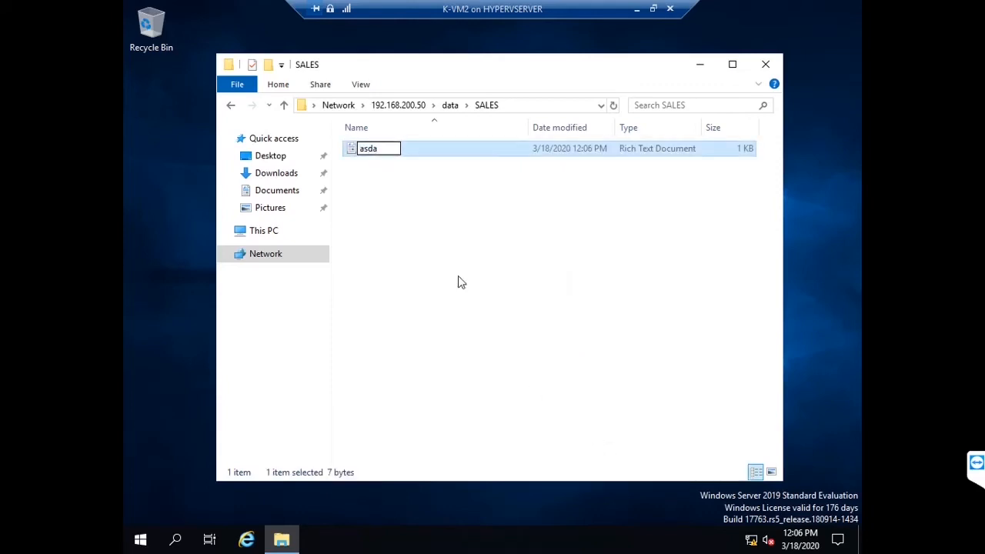
pyautogui.press('Return')
# Step: Type a few lines into asda in WordPad and save asda.rtf
pyautogui.click(396, 154)
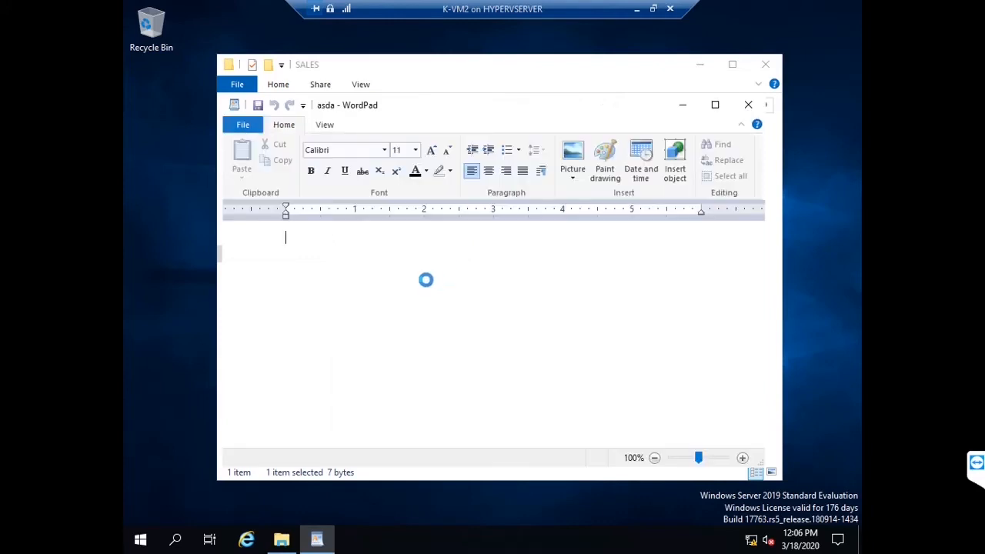
pyautogui.write('safasdfsdfsdfsdf')
pyautogui.press('Return')
pyautogui.press('Return')
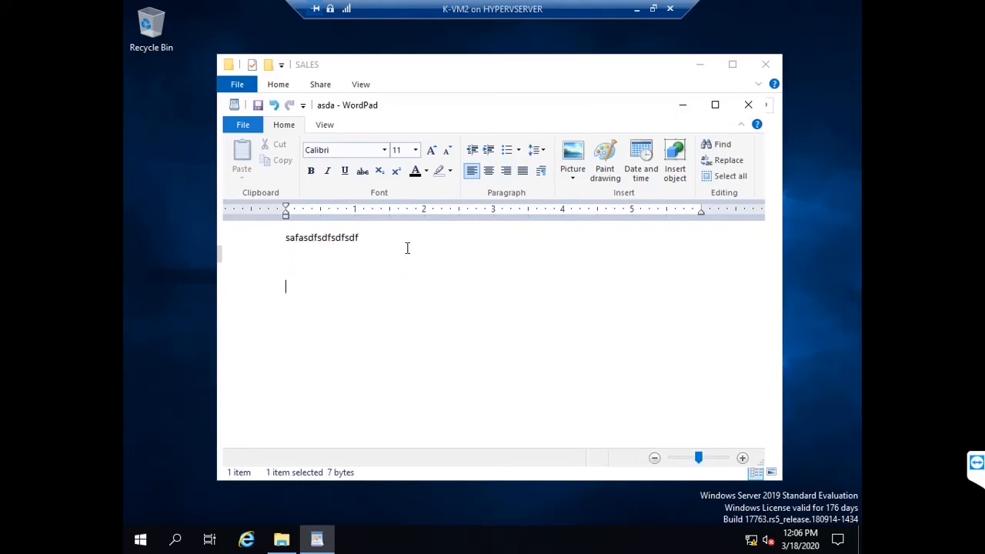
pyautogui.write('sd')
pyautogui.press('Return')
pyautogui.write('f')
pyautogui.click(748, 105)
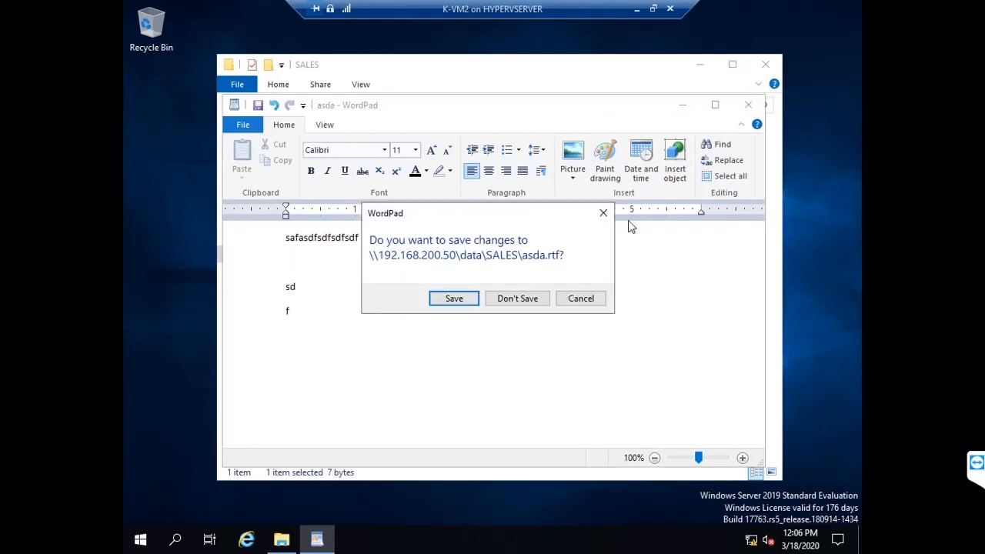
pyautogui.click(469, 302)
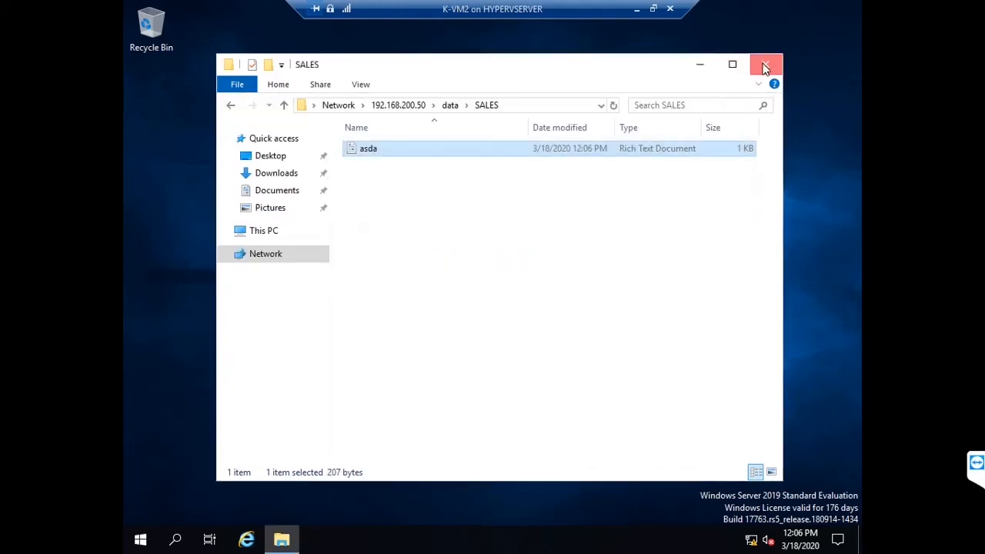
# Step: Close the SALES folder window and refresh the desktop
pyautogui.click(765, 63)
pyautogui.rightClick(436, 262)
pyautogui.click(475, 305)
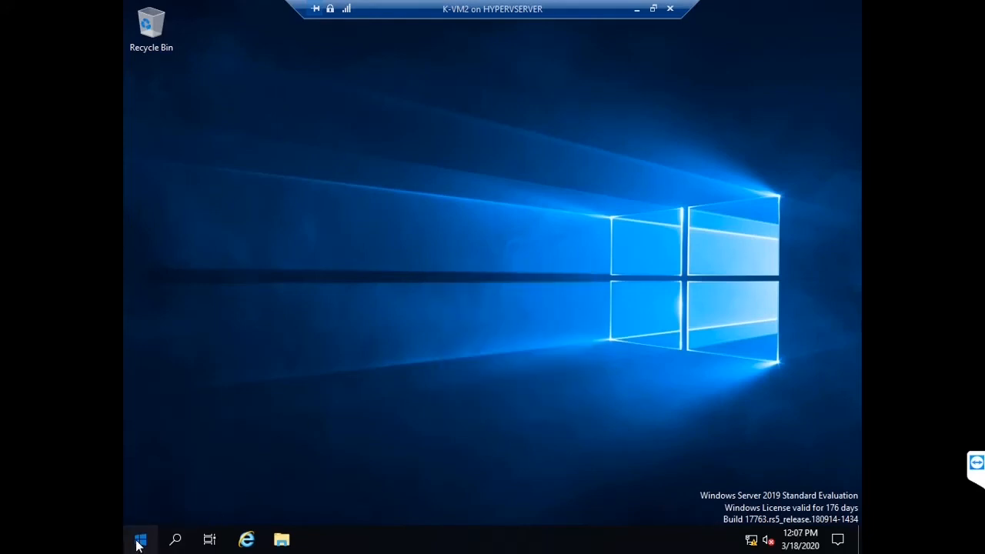
# Step: Open and dismiss the Start menu, then bring up the Windows security screen
pyautogui.press('super')
pyautogui.click(627, 358)
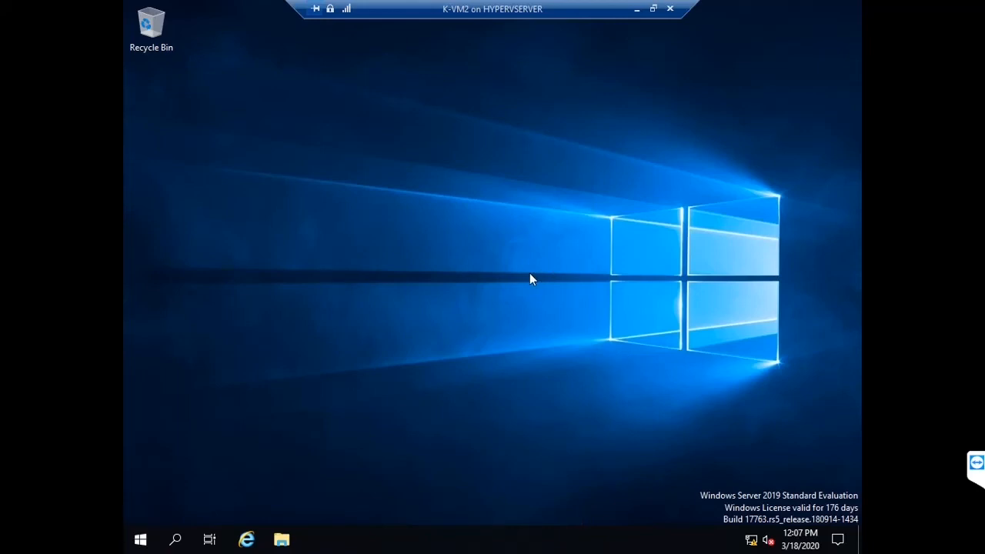
pyautogui.hotkey('ctrl', 'alt', 'End')
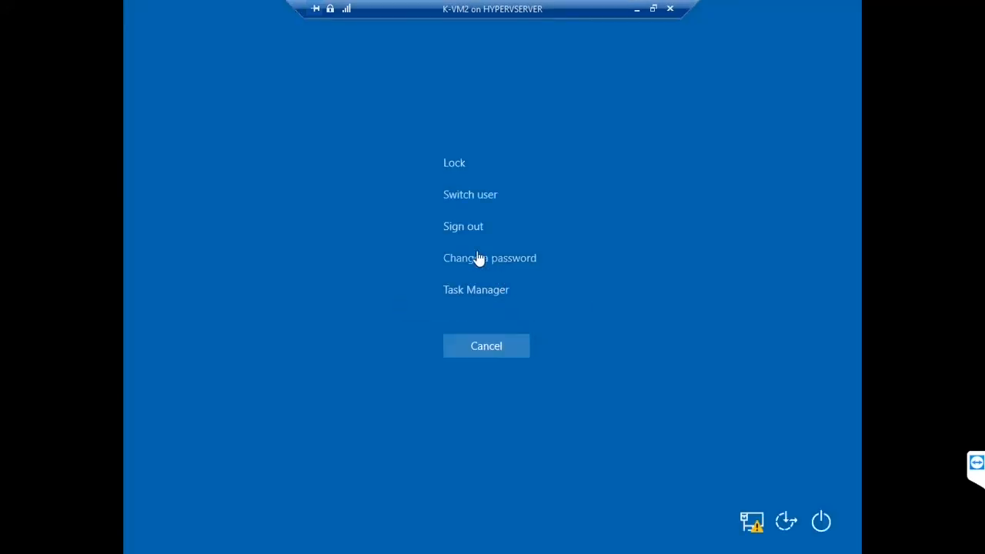
# Step: Sign out of K-VM2 and open K-VM1's console full screen showing Server Manager
pyautogui.click(461, 231)
pyautogui.click(636, 9)
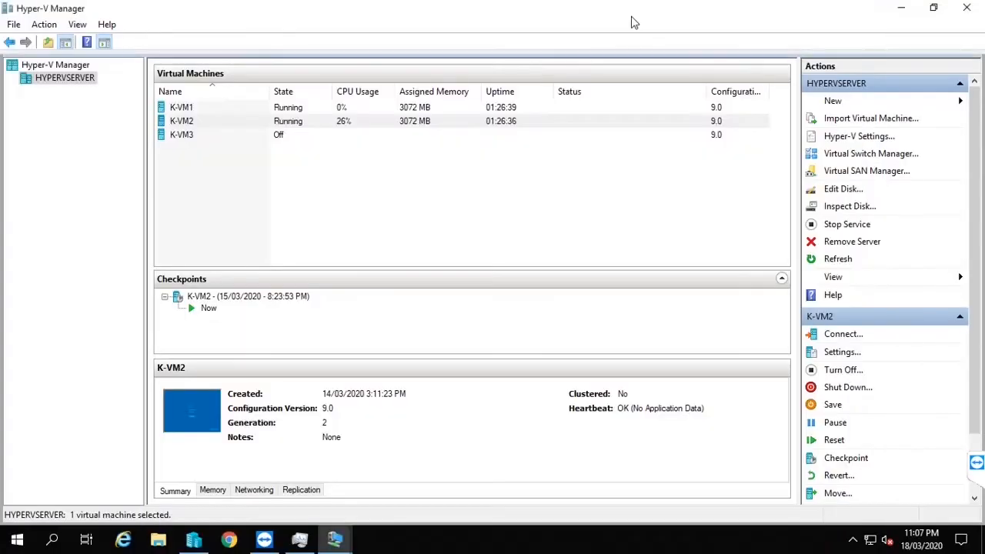
pyautogui.click(278, 107)
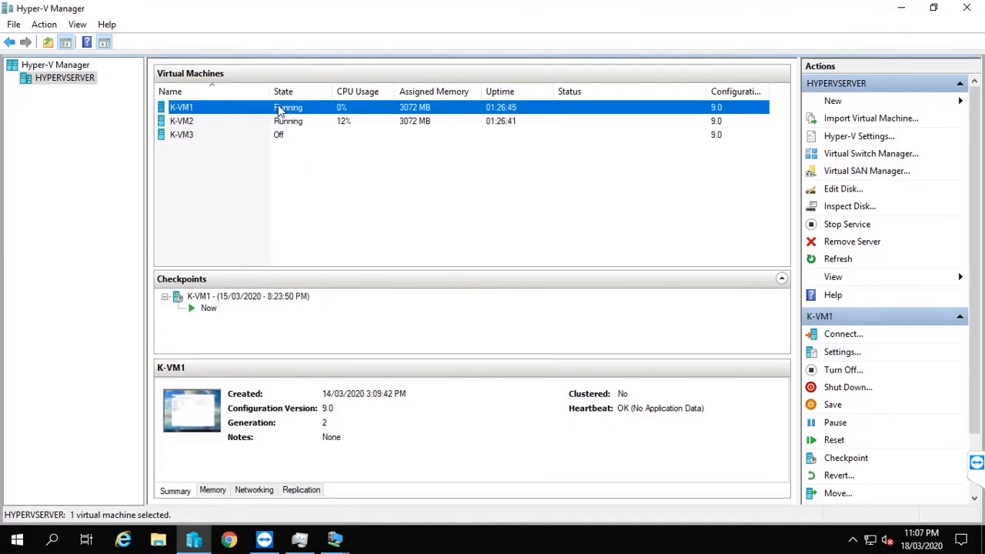
pyautogui.doubleClick(279, 107)
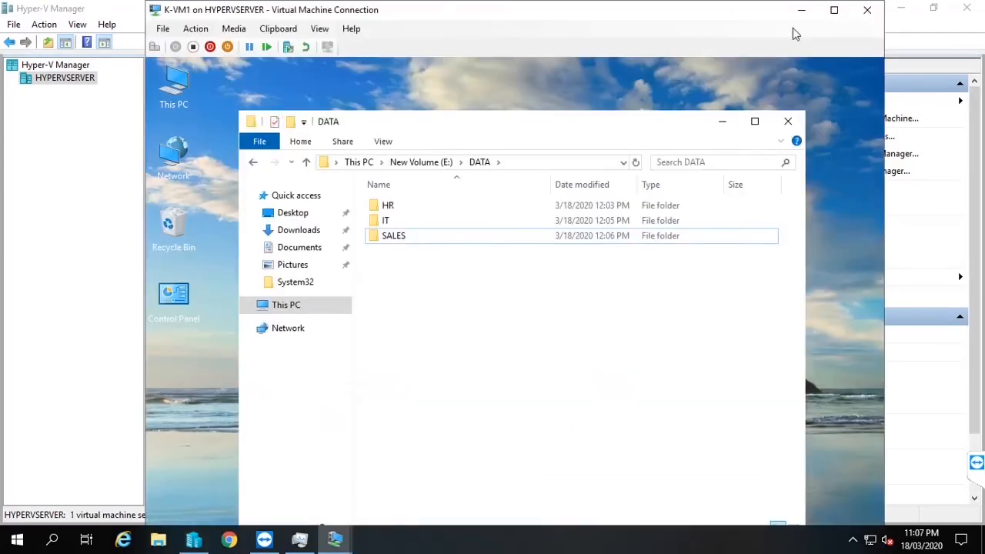
pyautogui.doubleClick(482, 18)
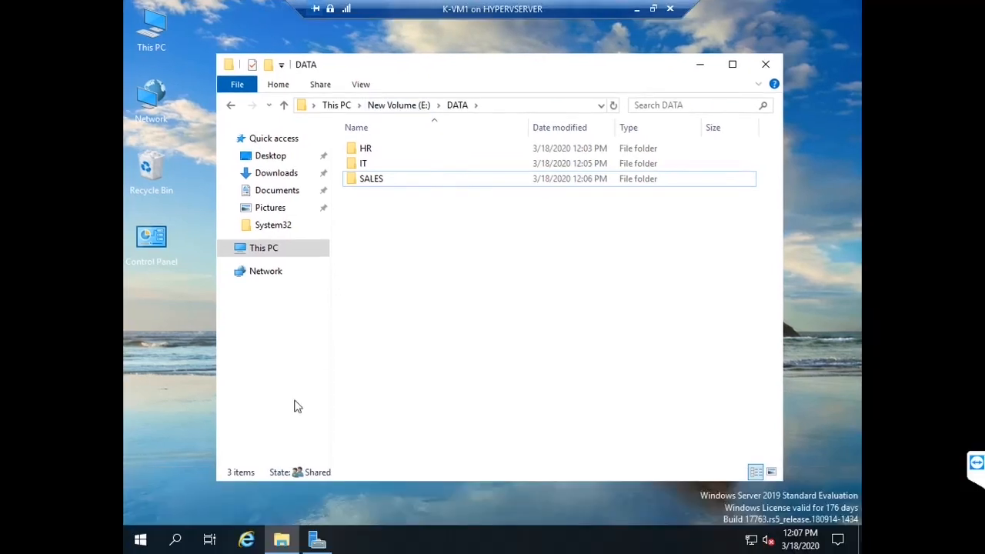
pyautogui.click(315, 540)
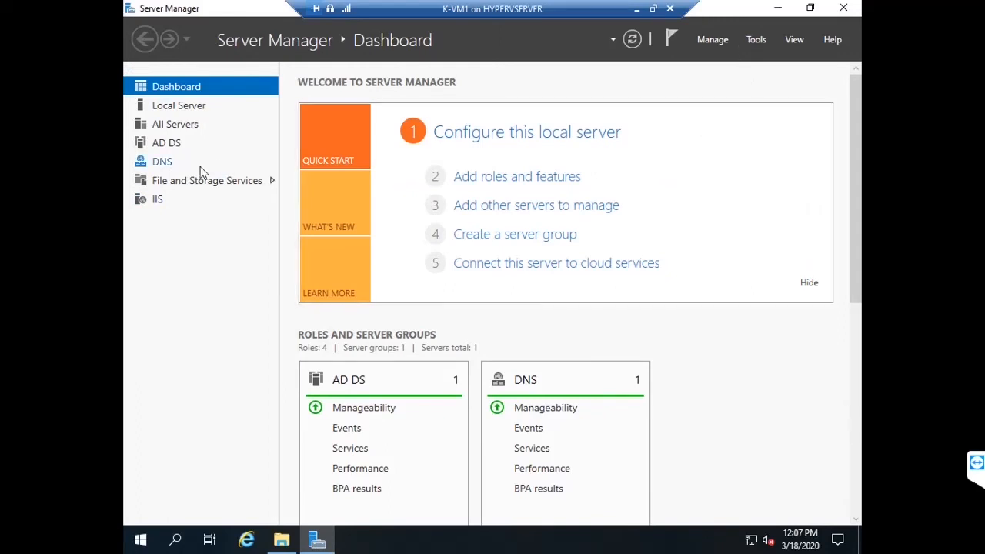
# Step: Tick Enable access-based enumeration in the DATA share's Settings, apply, refresh Shares, and close Server Manager
pyautogui.click(172, 183)
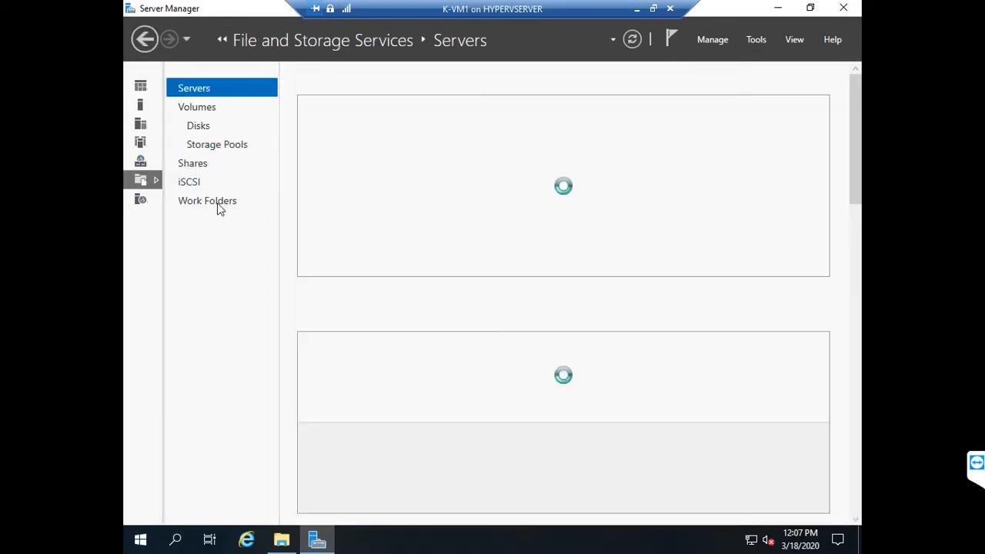
pyautogui.click(203, 165)
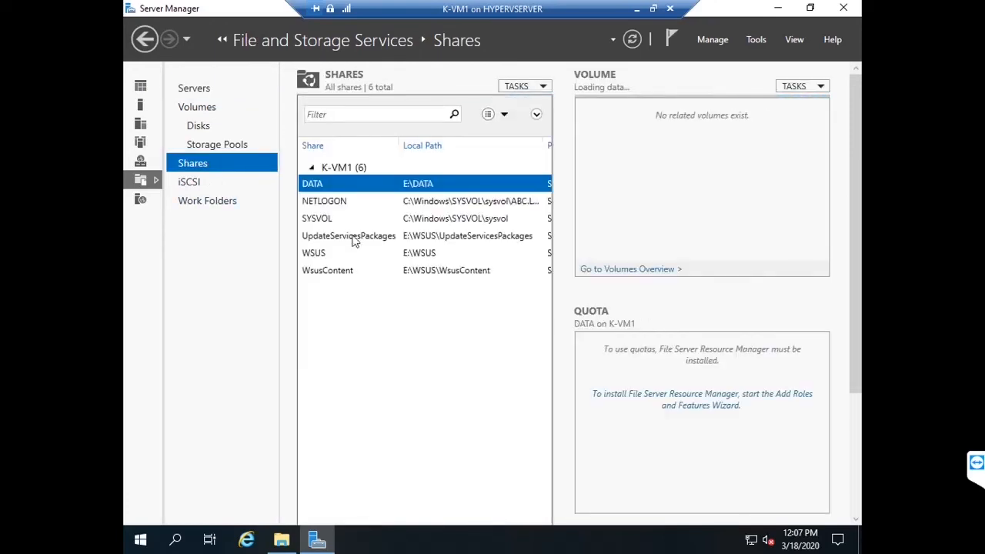
pyautogui.rightClick(329, 190)
pyautogui.click(363, 233)
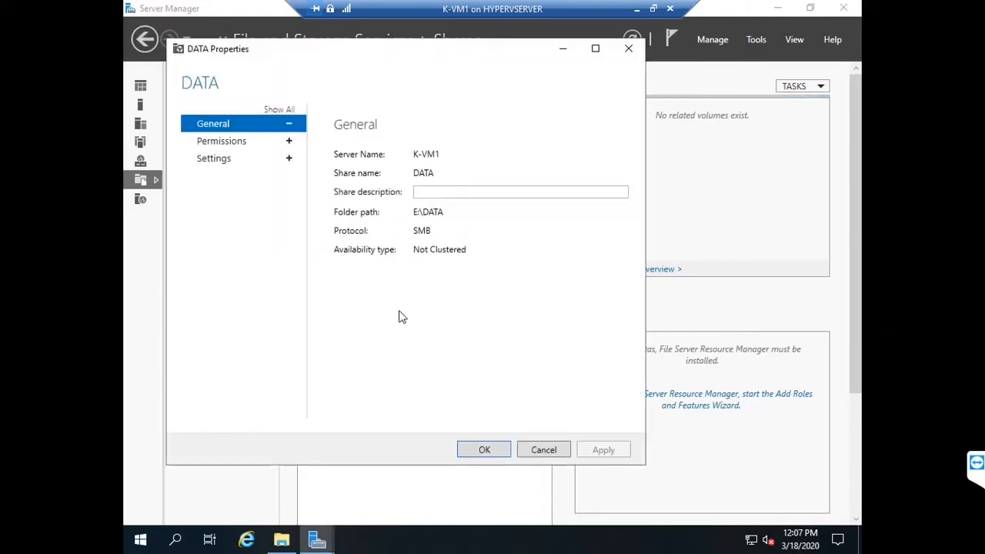
pyautogui.click(291, 160)
pyautogui.scroll(-1, 431, 346)
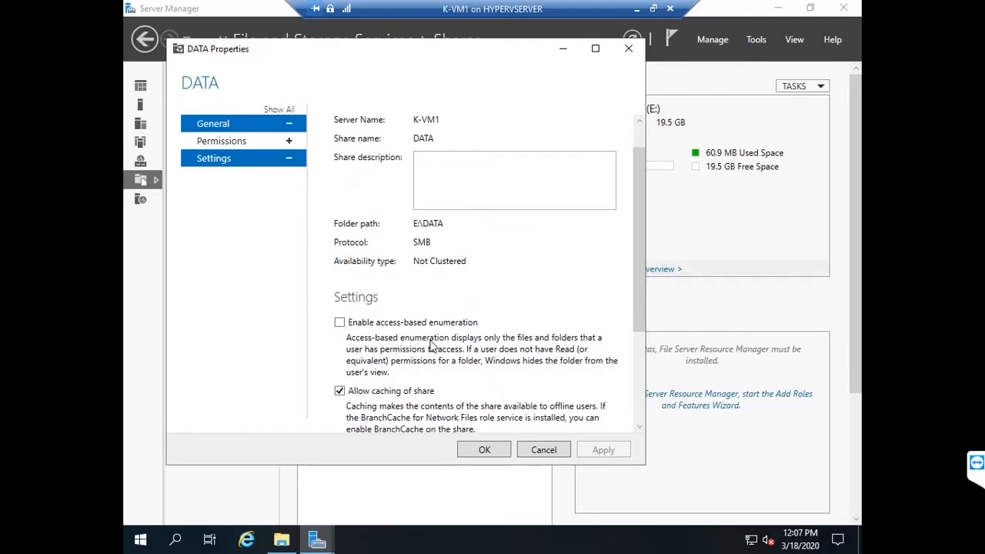
pyautogui.click(340, 322)
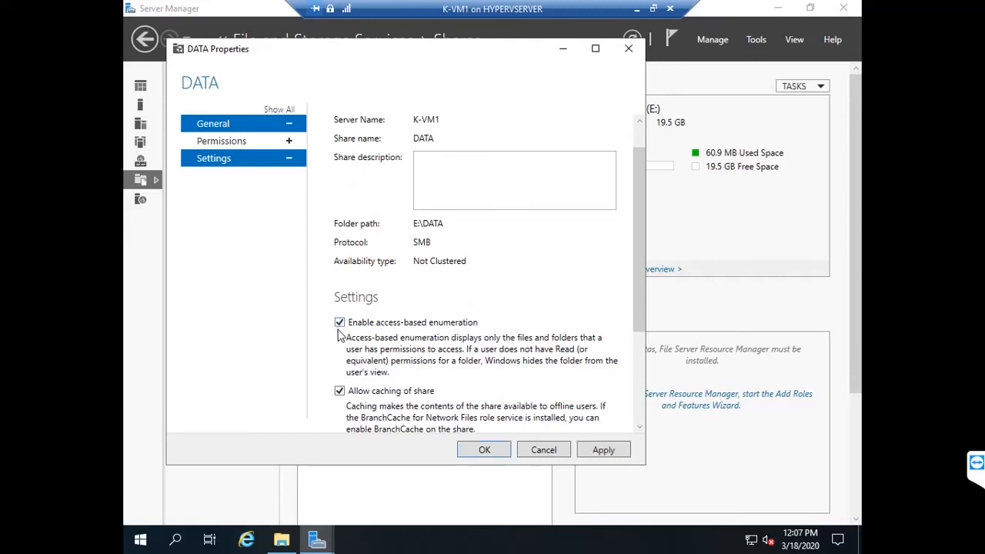
pyautogui.click(619, 454)
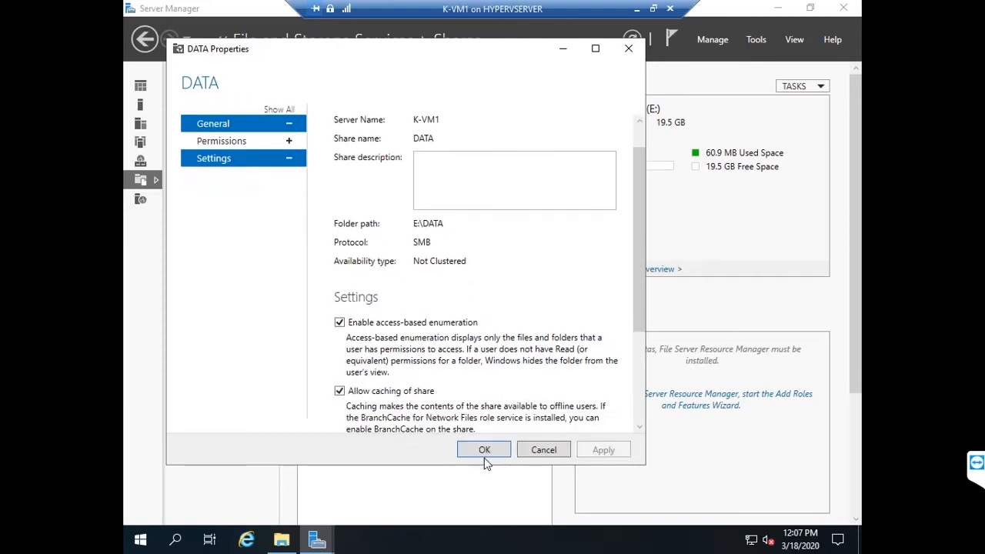
pyautogui.click(483, 451)
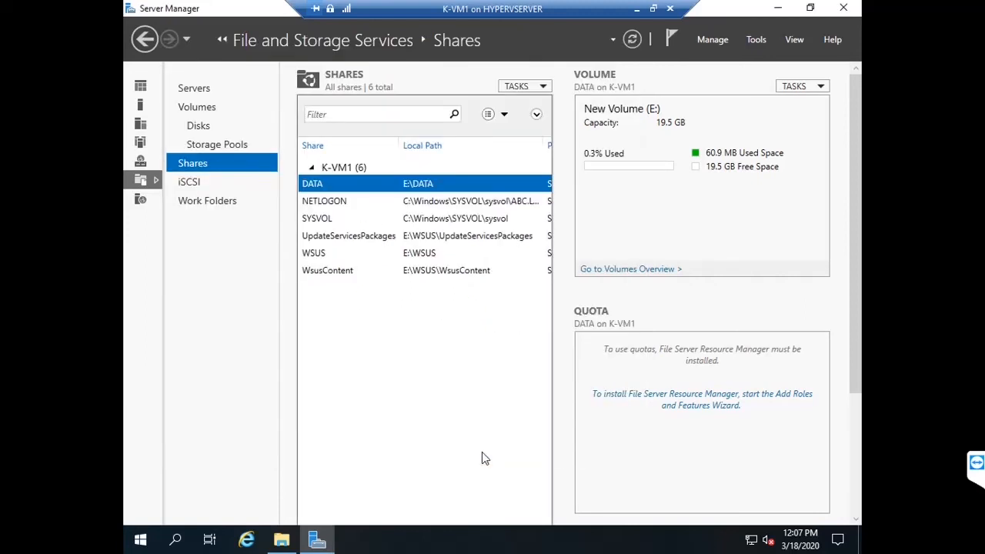
pyautogui.click(631, 40)
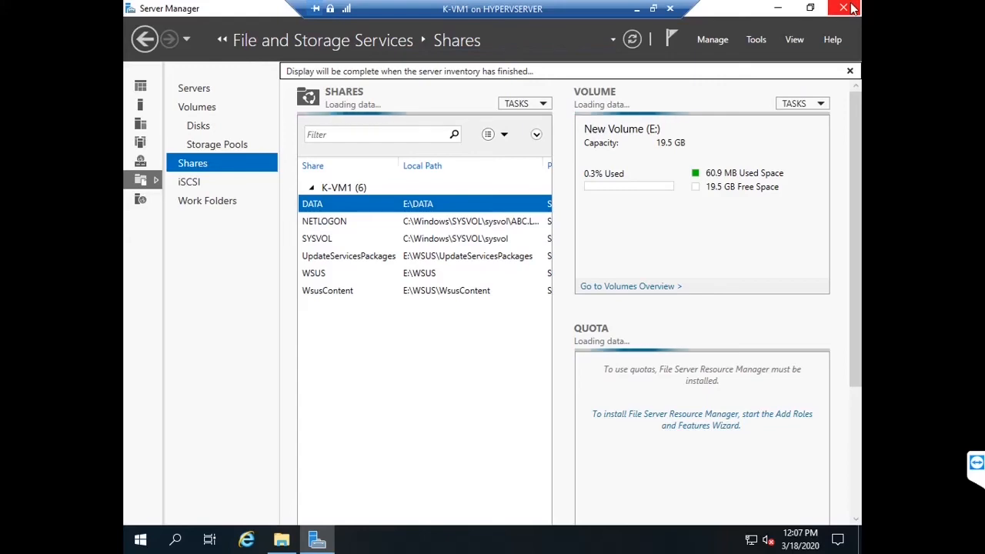
pyautogui.click(860, 6)
# Step: Switch to K-VM2's console full screen and sign in with the user's password
pyautogui.click(636, 9)
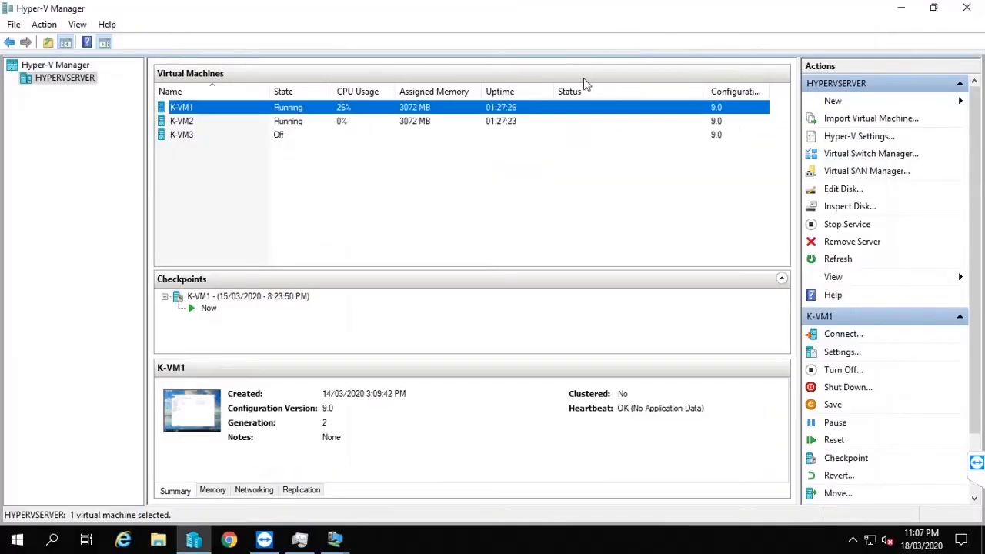
pyautogui.click(290, 125)
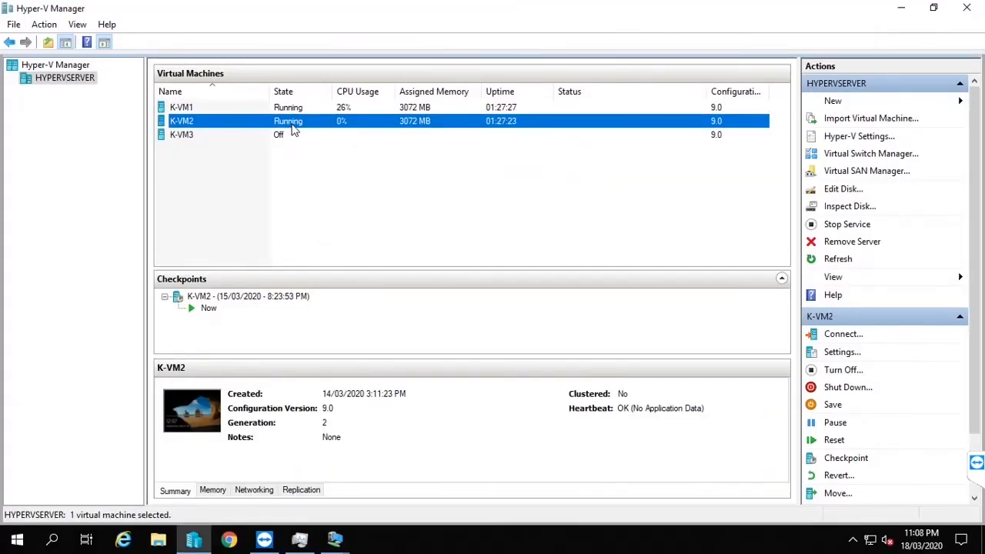
pyautogui.doubleClick(292, 124)
pyautogui.doubleClick(493, 13)
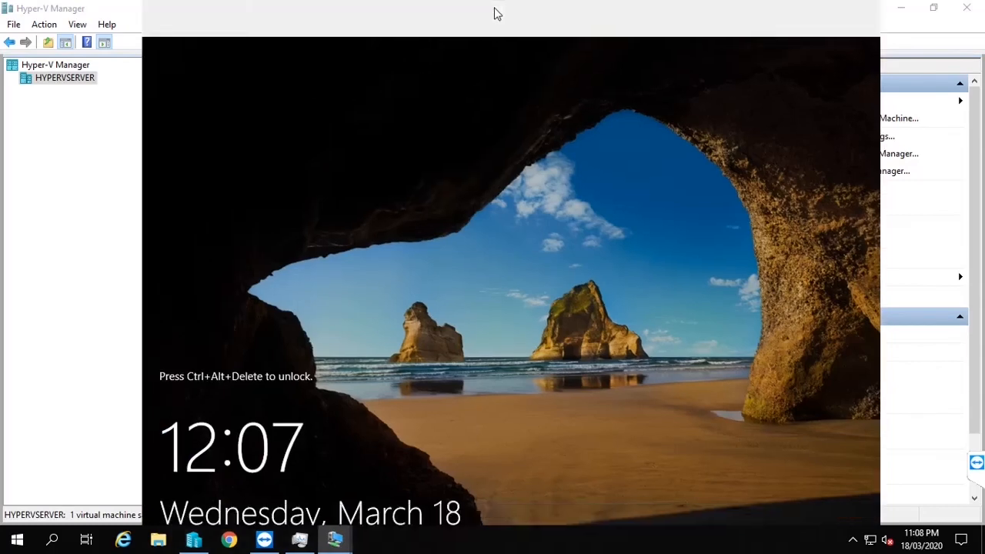
pyautogui.hotkey('ctrl', 'alt', 'End')
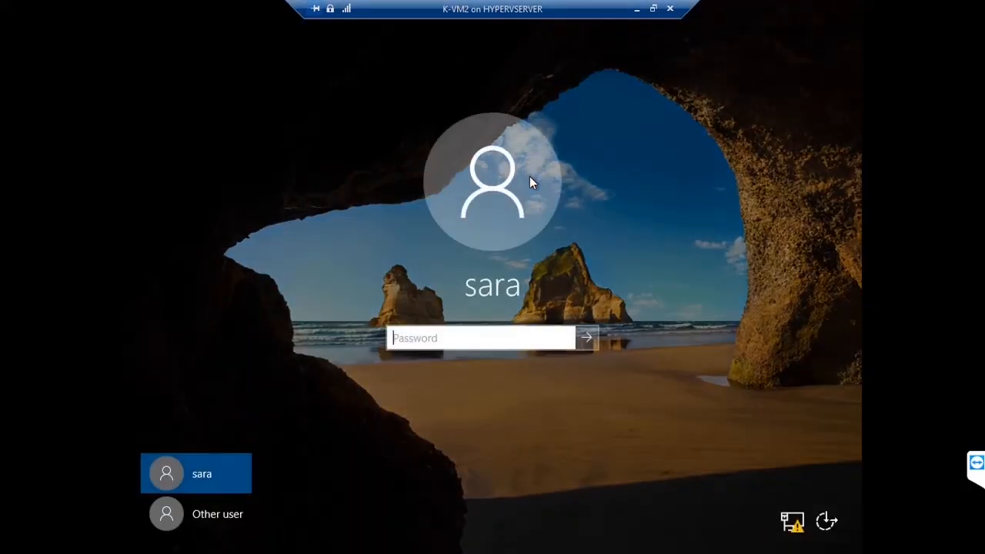
pyautogui.write('Pa$$w0rd')
pyautogui.press('Return')
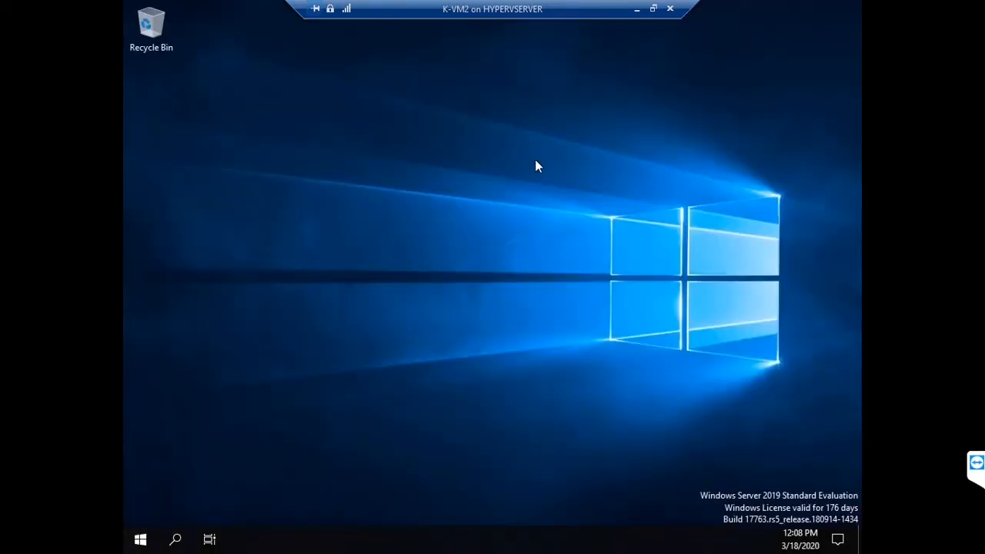
# Step: Open the data share, confirm only SALES is listed and opens, then close Explorer
pyautogui.press('super+r')
pyautogui.press('Escape')
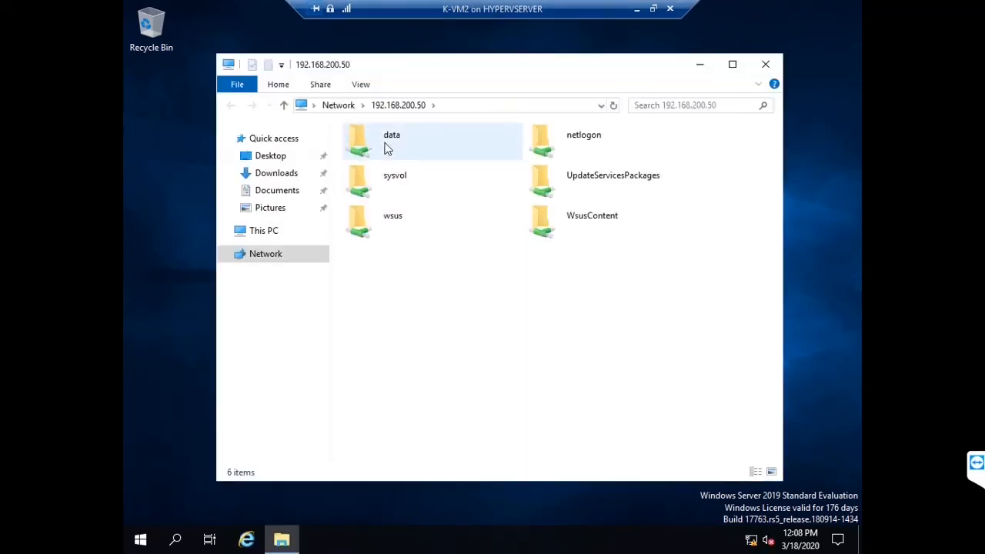
pyautogui.doubleClick(388, 138)
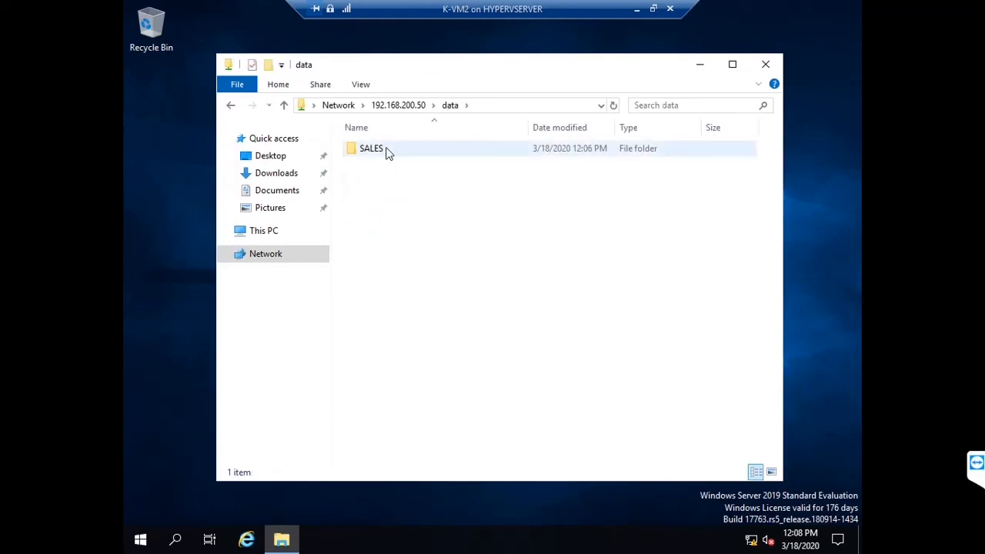
pyautogui.doubleClick(386, 153)
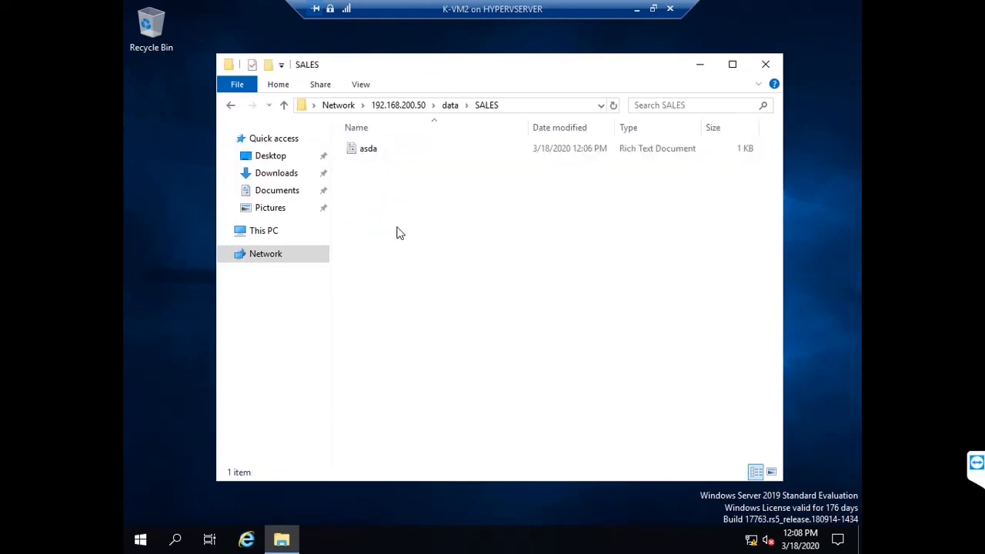
pyautogui.click(237, 105)
pyautogui.click(237, 105)
pyautogui.click(776, 56)
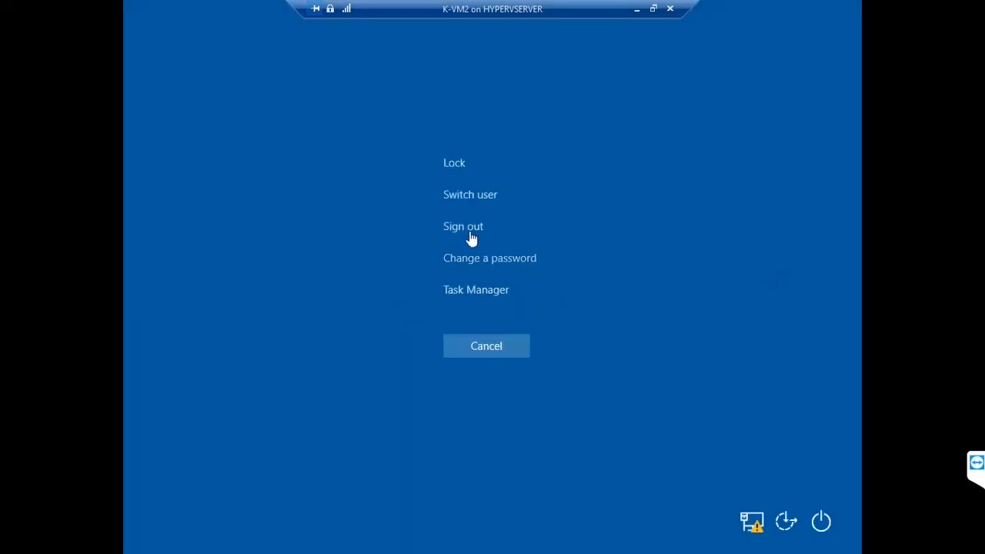
# Step: Sign out and sign in as a second domain user, retrying after a wrong password
pyautogui.click(465, 225)
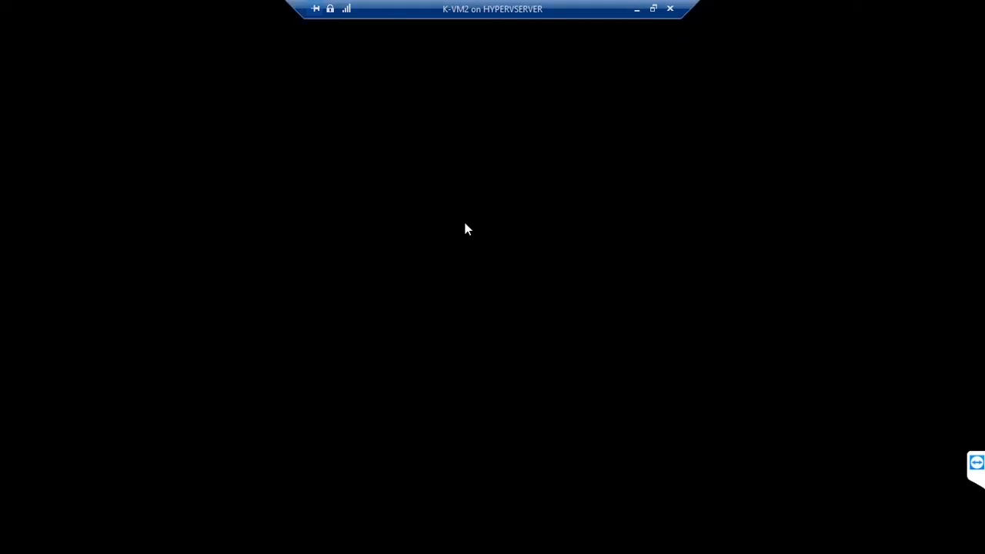
pyautogui.hotkey('ctrl', 'alt', 'End')
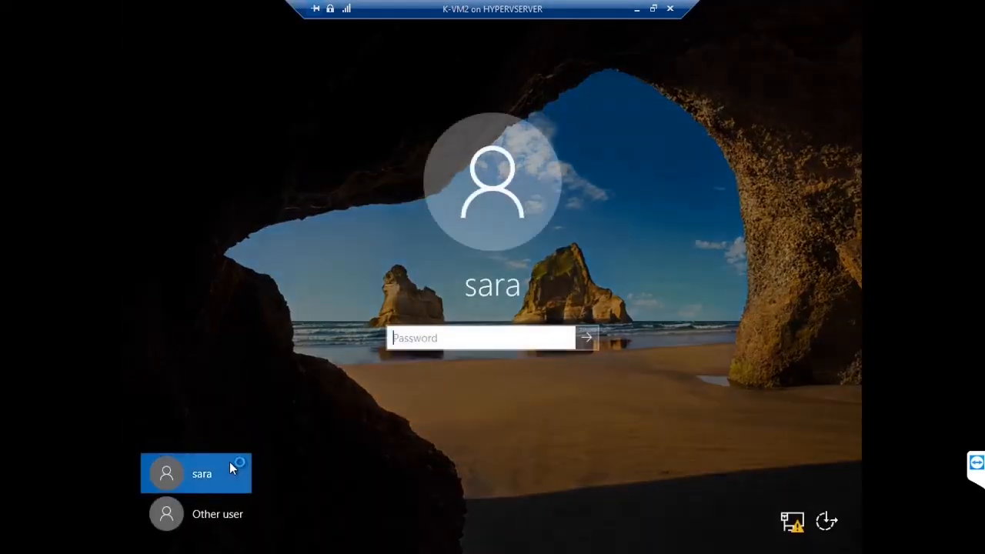
pyautogui.click(214, 523)
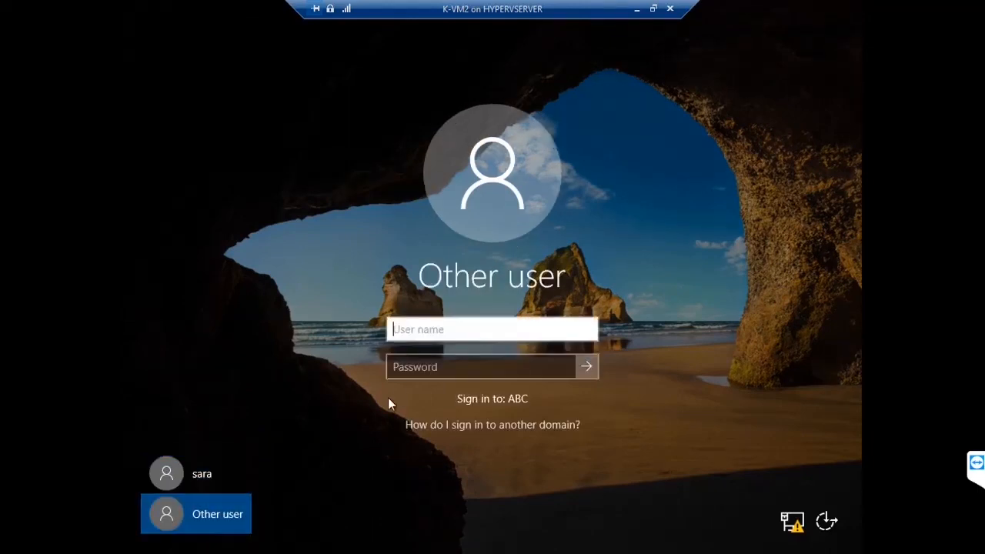
pyautogui.write('dan')
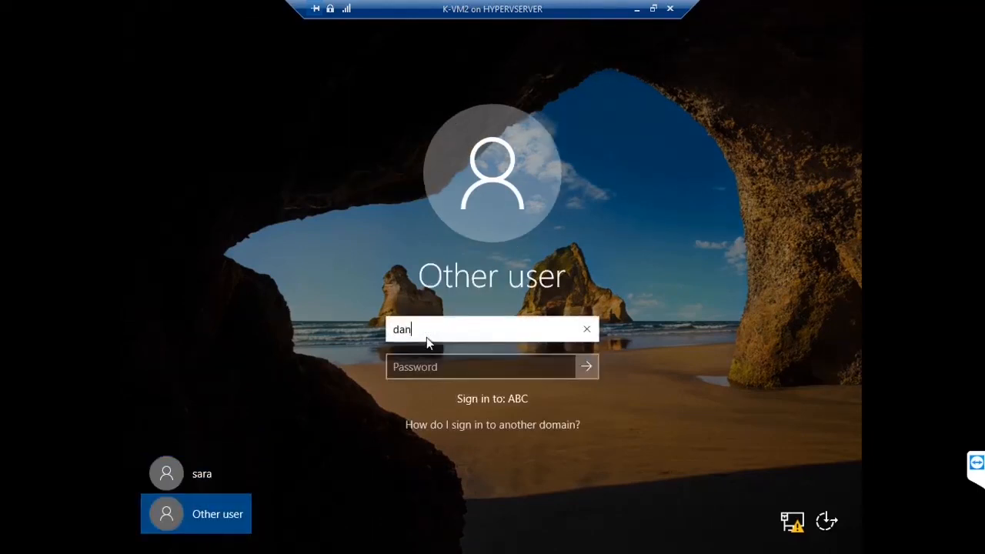
pyautogui.write('iel')
pyautogui.press('Tab')
pyautogui.write('••')
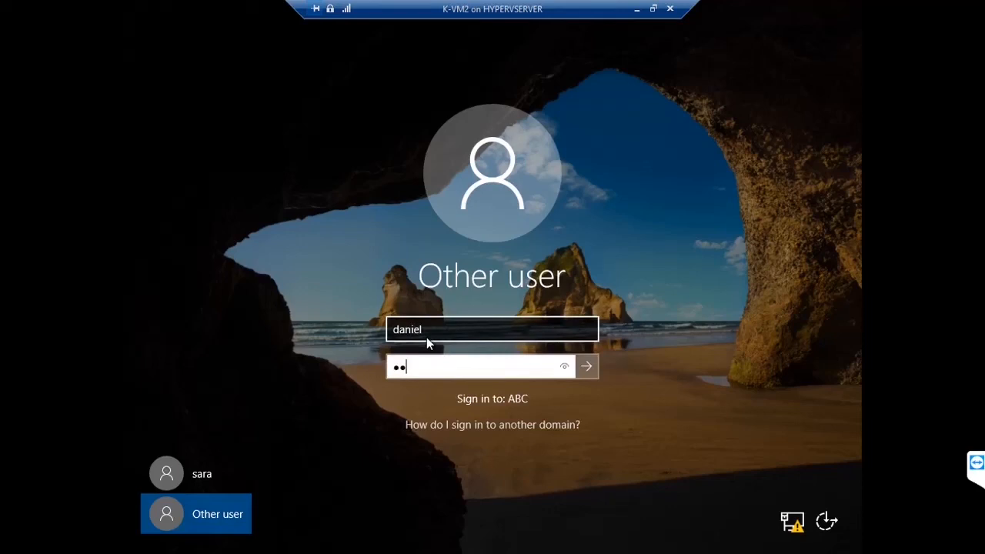
pyautogui.write('•••••••')
pyautogui.press('Return')
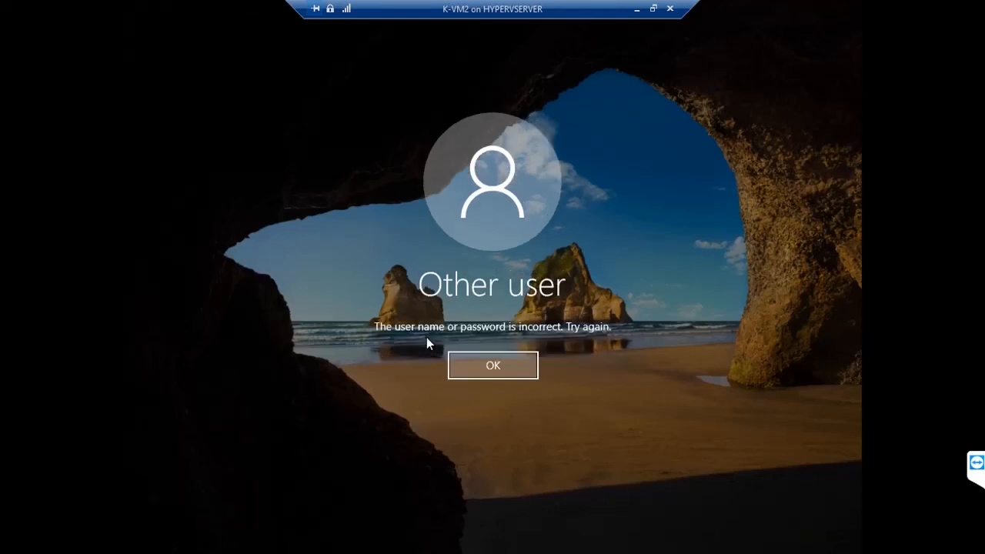
pyautogui.press('Return')
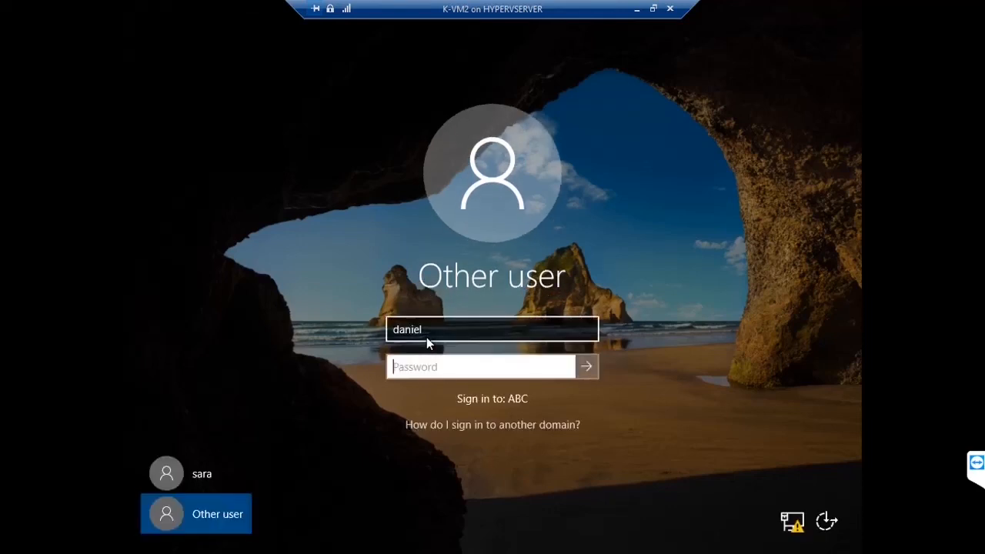
pyautogui.write('••••••••••')
pyautogui.press('Return')
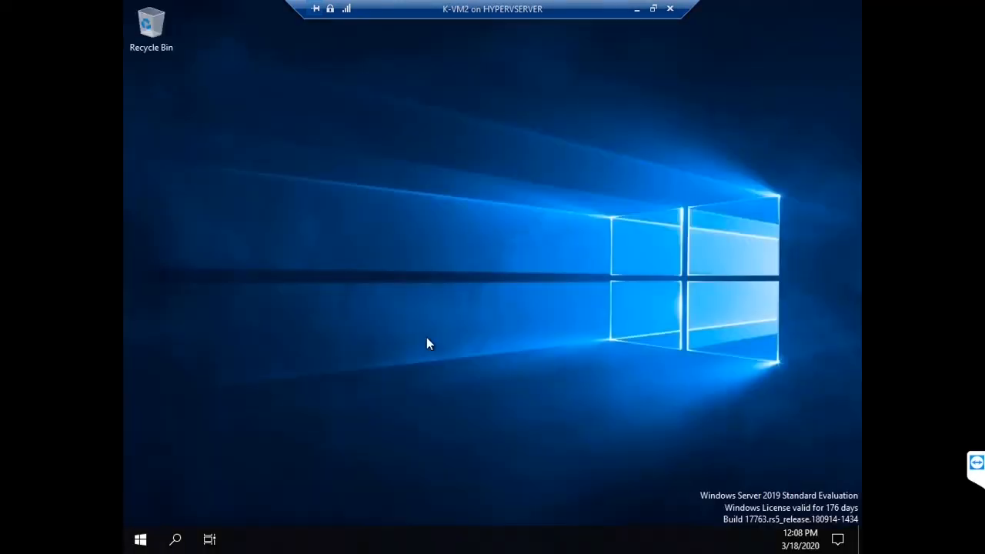
# Step: Open the data share via Run, confirm only IT is listed and opens, then close Explorer
pyautogui.press('super+r')
pyautogui.press('Return')
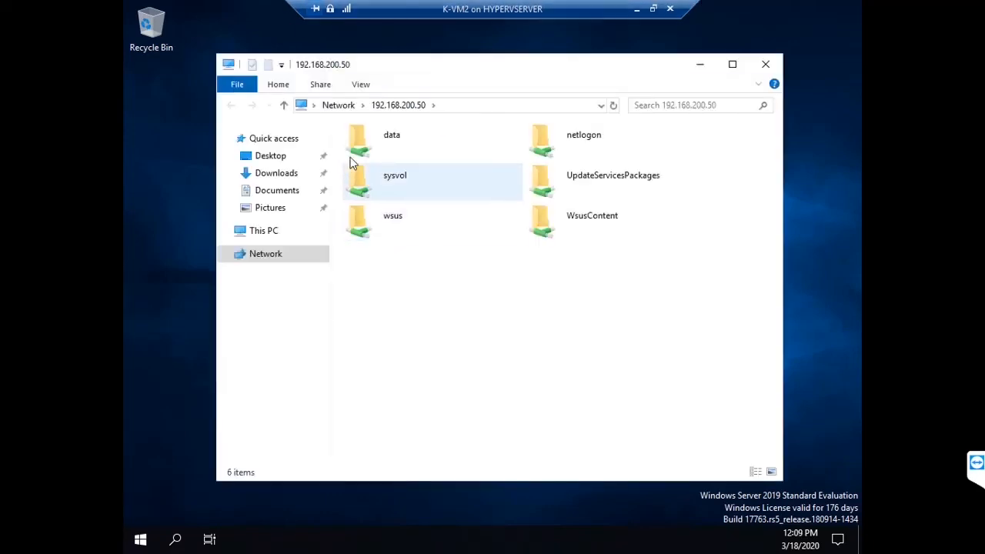
pyautogui.doubleClick(360, 142)
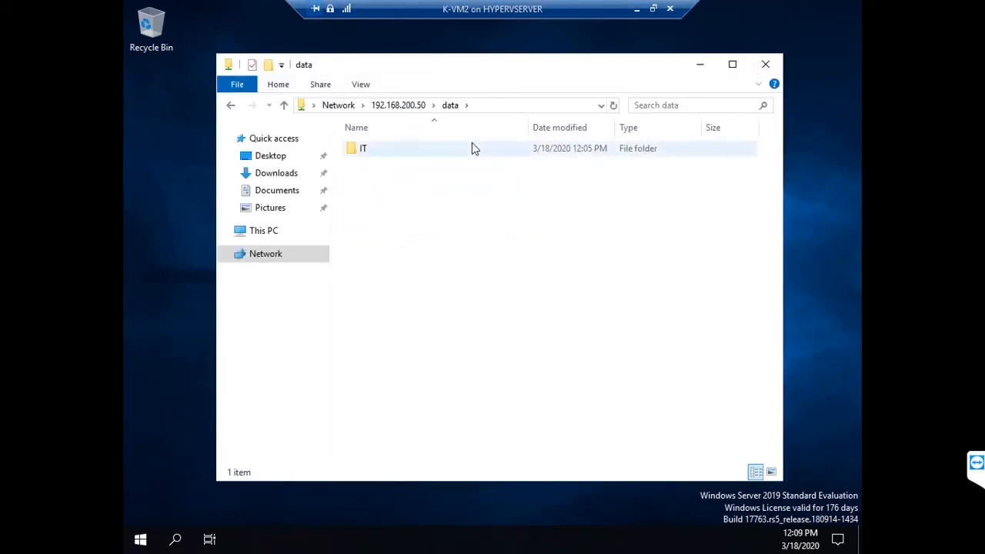
pyautogui.doubleClick(420, 150)
pyautogui.click(766, 66)
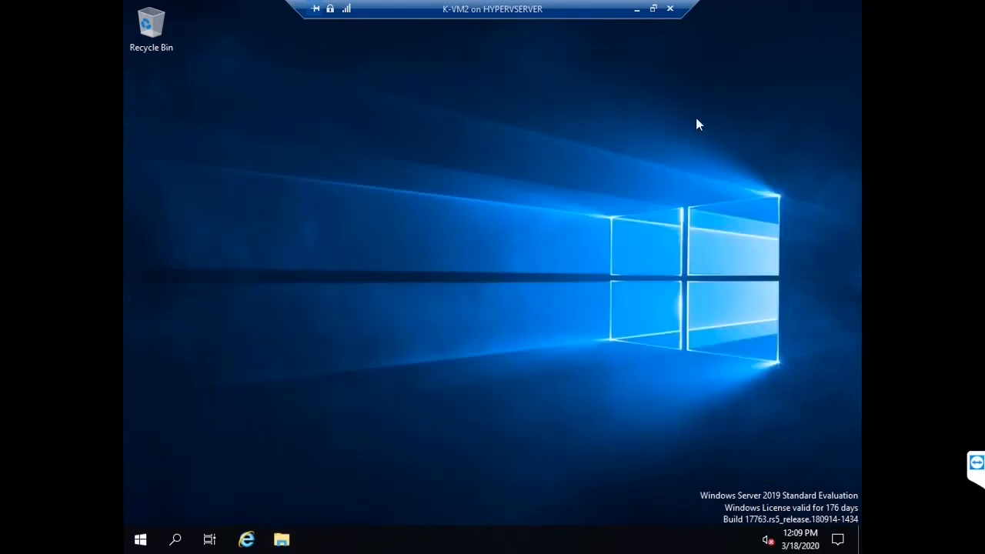
pyautogui.rightClick(515, 266)
pyautogui.click(515, 264)
# Step: Sign out of the current session from the Windows security screen
pyautogui.hotkey('ctrl', 'alt', 'End')
pyautogui.press('Down')
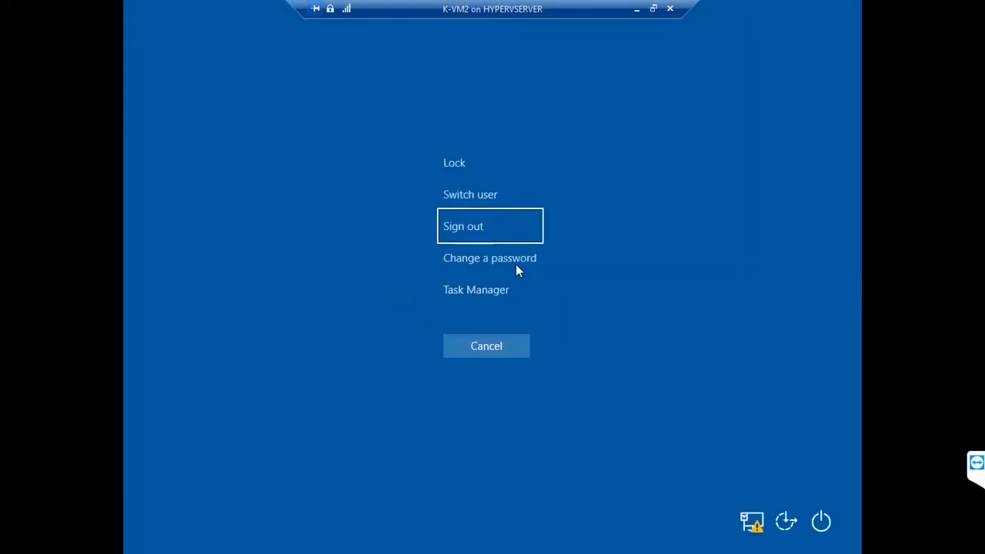
pyautogui.press('Return')
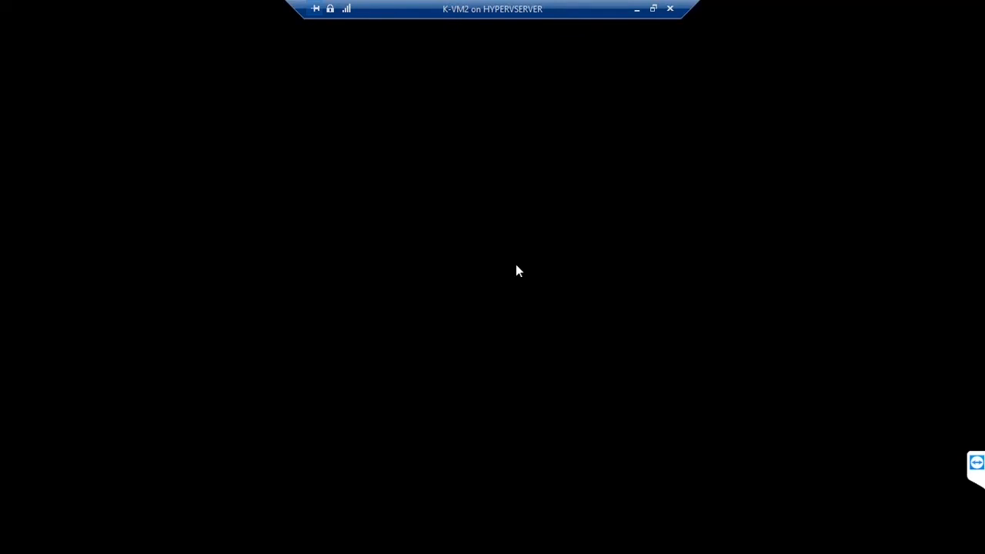
# Step: Sign in as a third ABC domain user, then bring up Run holding \\192.168.200.50
pyautogui.hotkey('ctrl', 'alt', 'End')
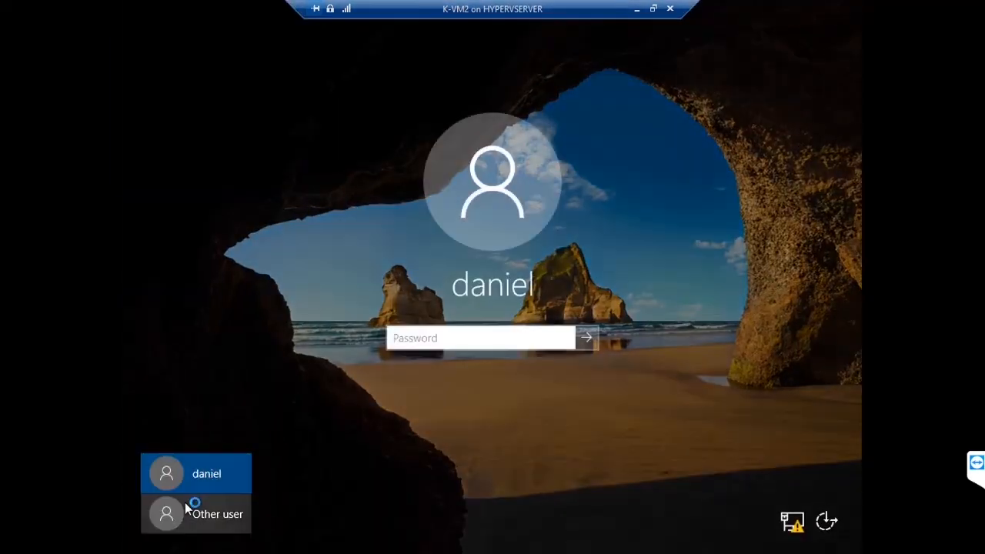
pyautogui.click(217, 504)
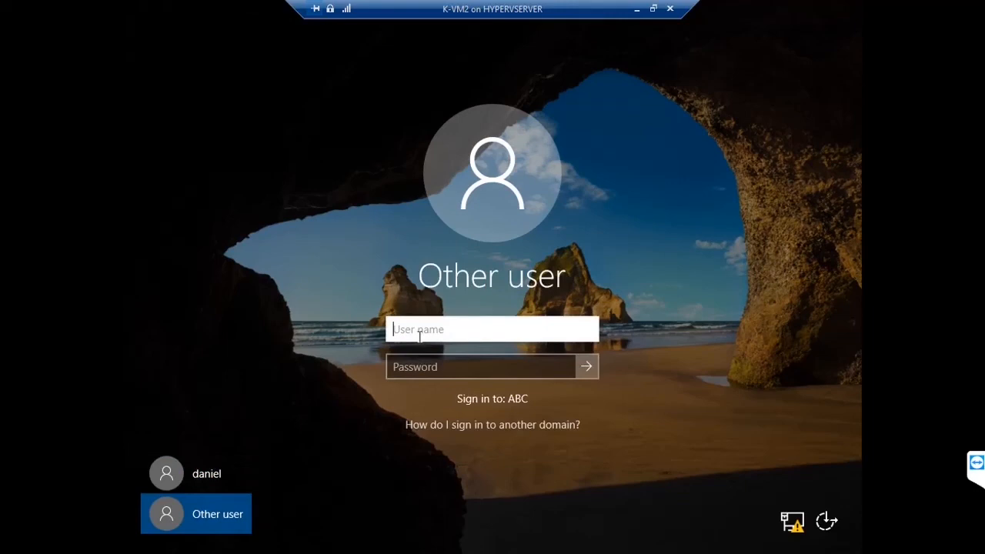
pyautogui.write('david')
pyautogui.press('Tab')
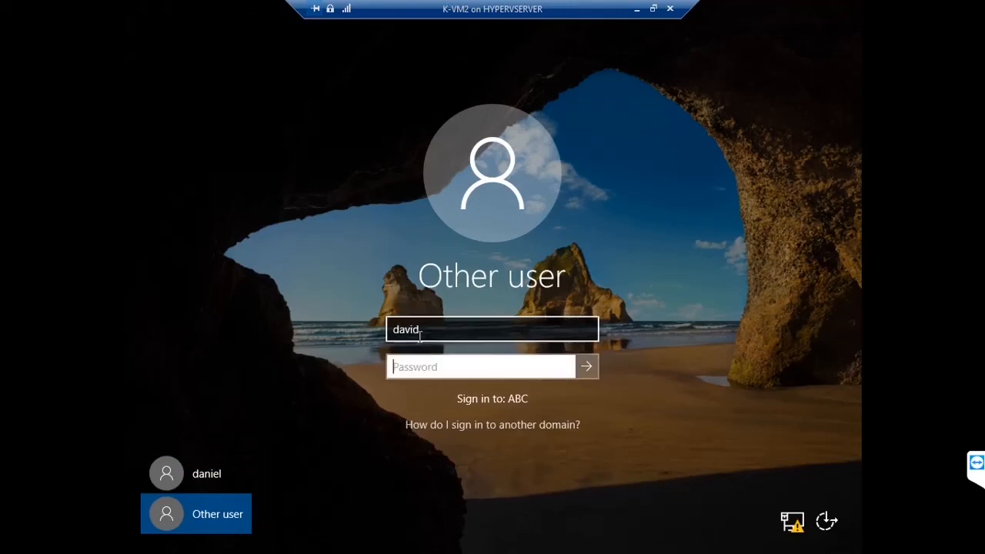
pyautogui.write('•••••••')
pyautogui.press('Return')
pyautogui.press('Return')
pyautogui.write('•')
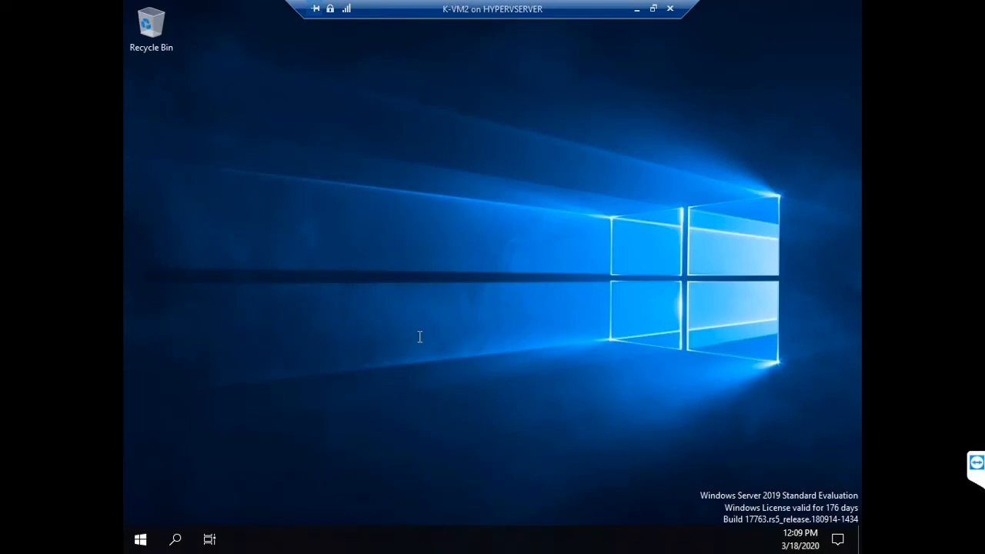
pyautogui.press('super+r')
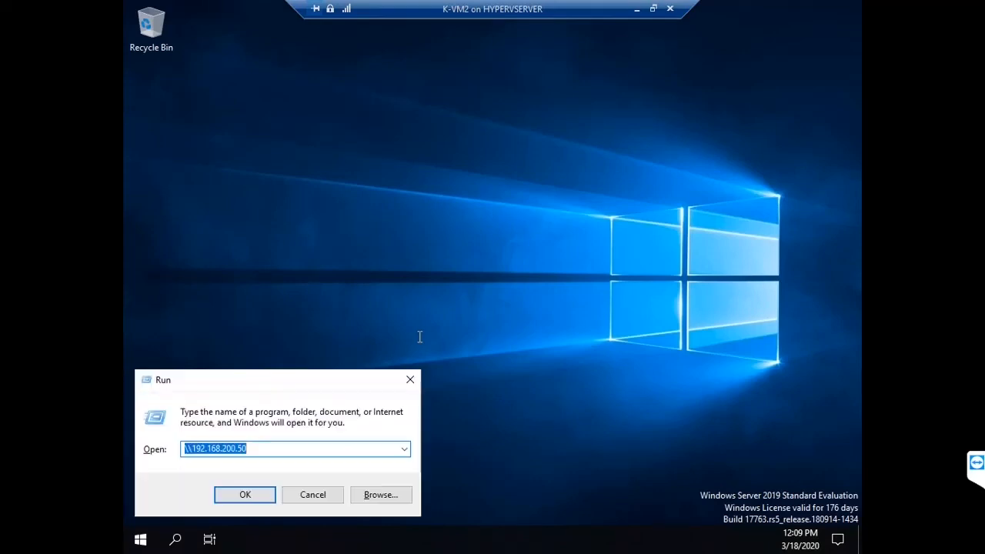
# Step: Confirm only HR appears in the data share, view its asd file, then sign out
pyautogui.press('Return')
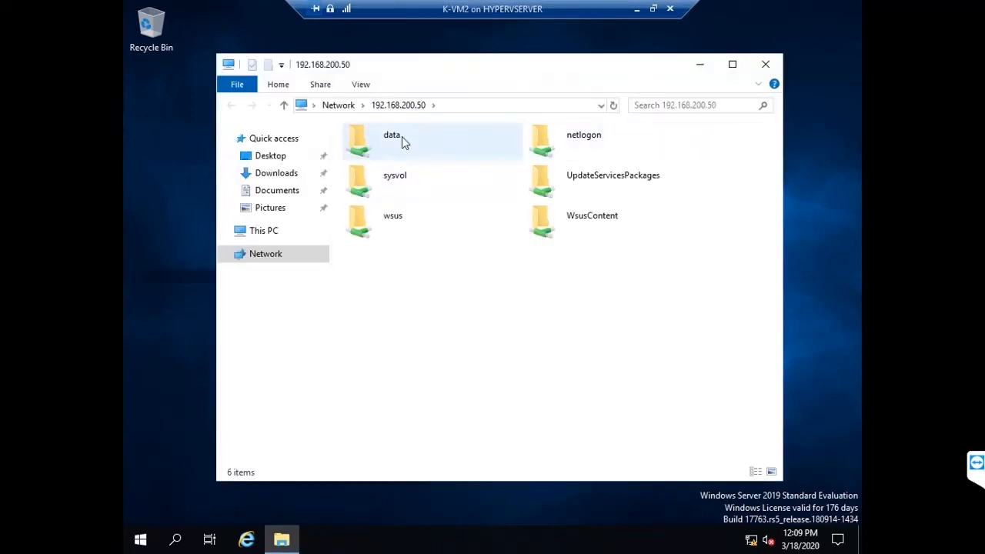
pyautogui.doubleClick(401, 136)
pyautogui.doubleClick(392, 151)
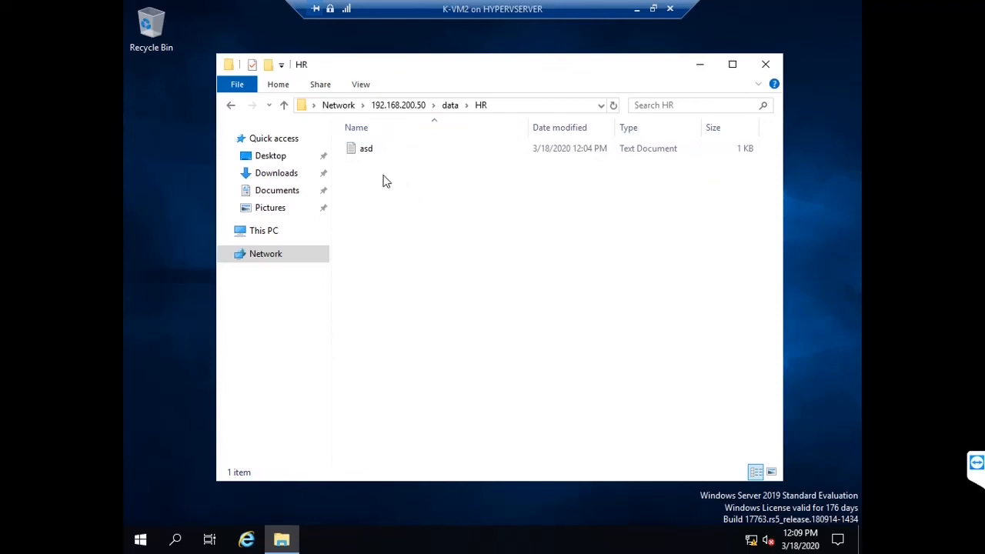
pyautogui.doubleClick(375, 154)
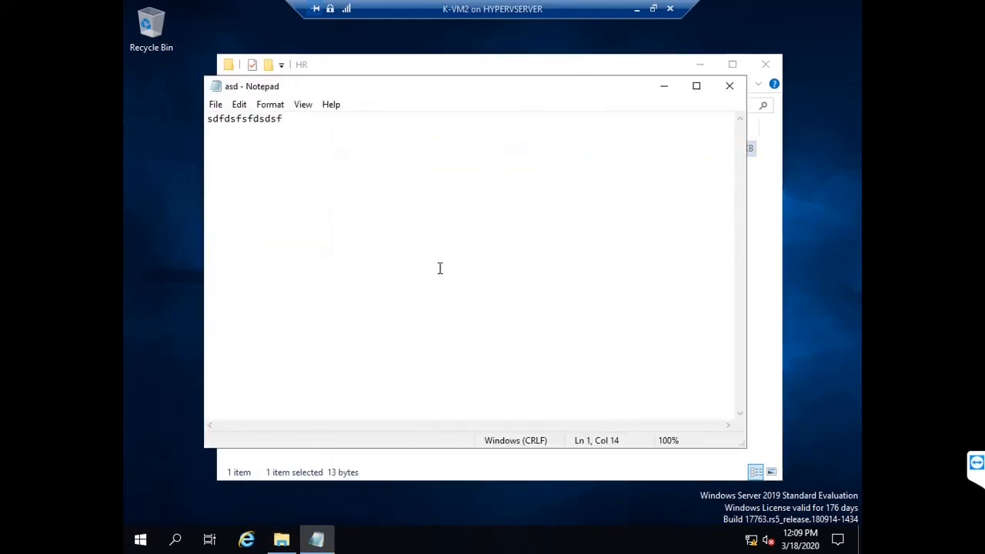
pyautogui.click(729, 87)
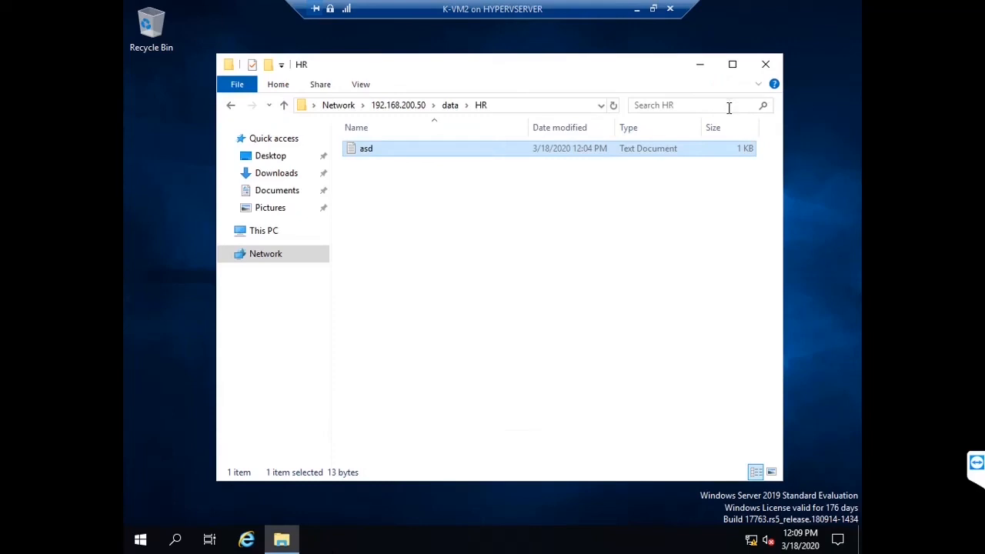
pyautogui.click(772, 68)
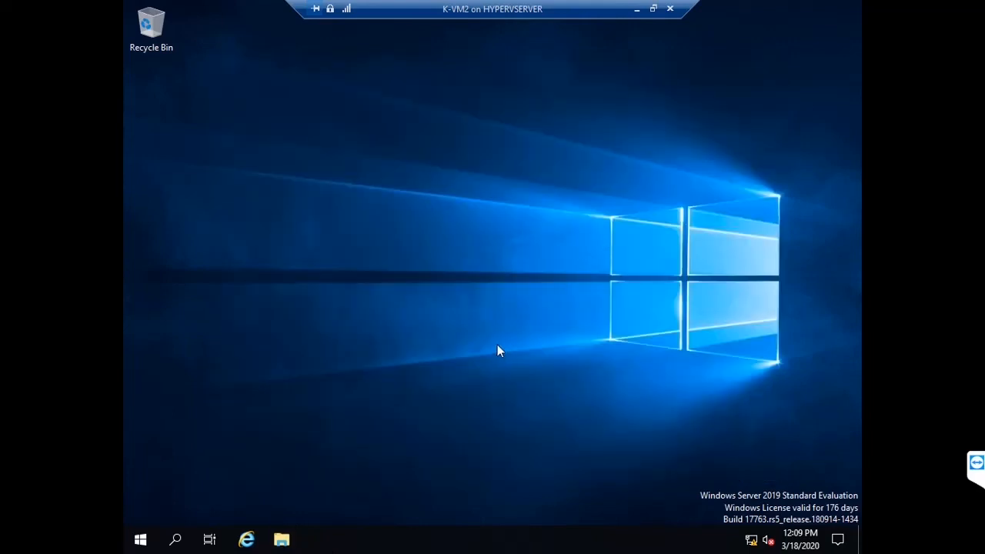
pyautogui.hotkey('ctrl', 'alt', 'End')
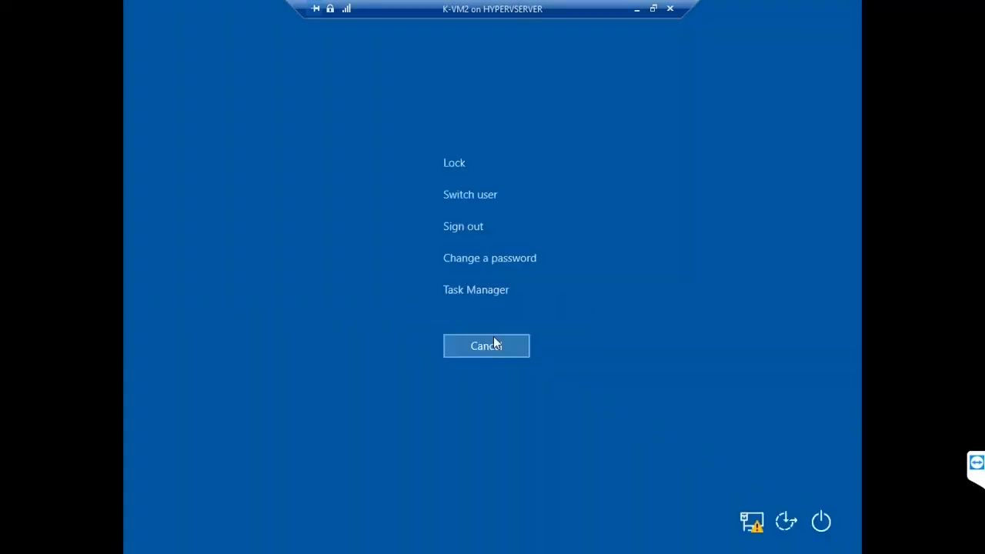
pyautogui.click(464, 229)
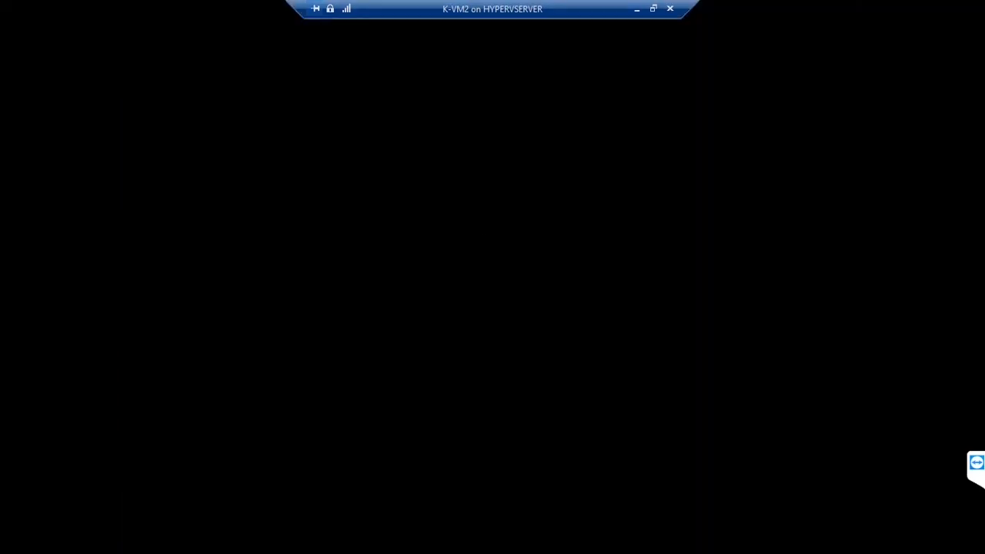